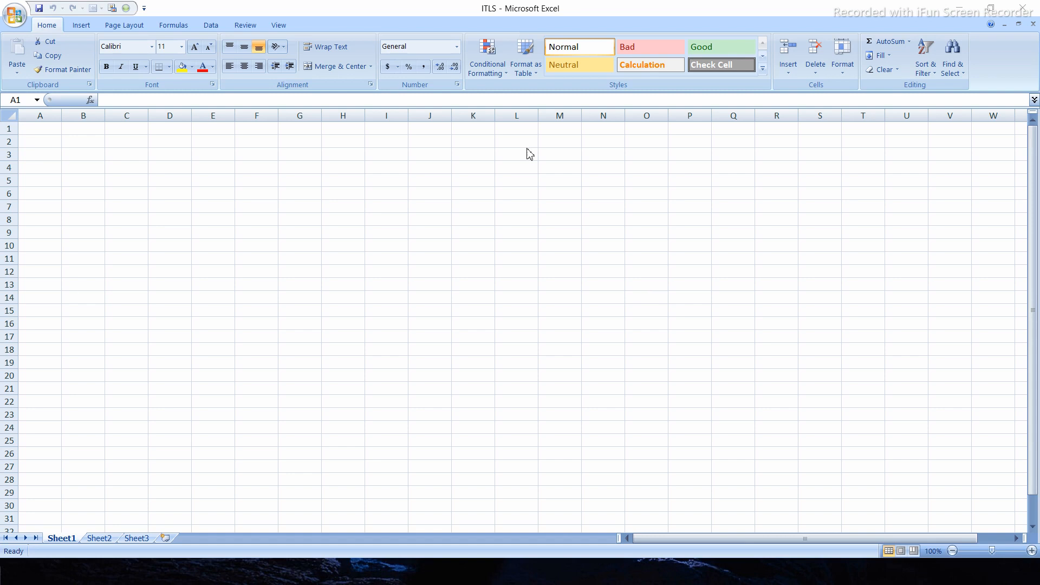
{"action": "left_click", "coordinate": [79, 26]}
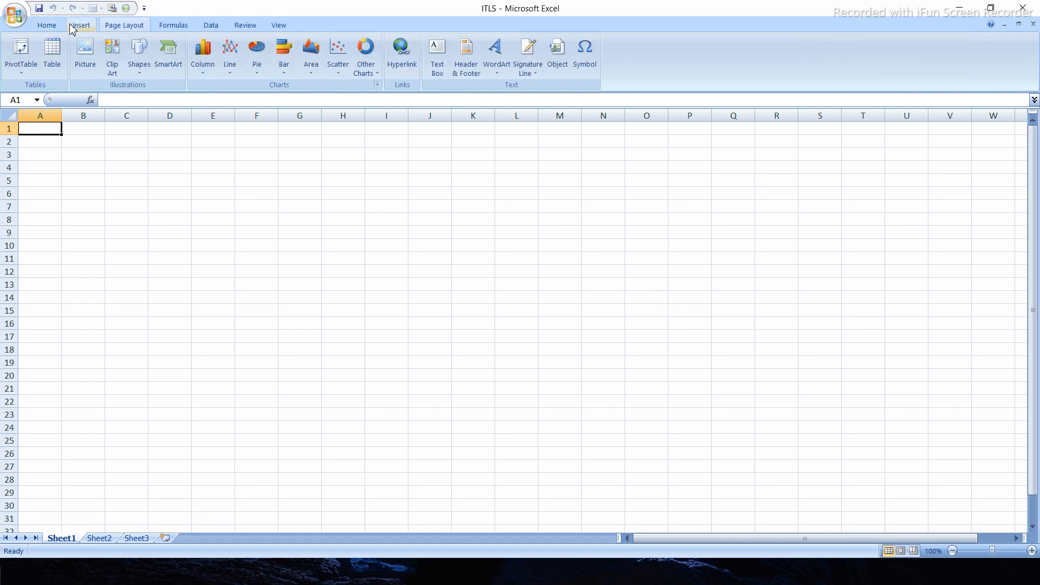
{"action": "left_click", "coordinate": [119, 27]}
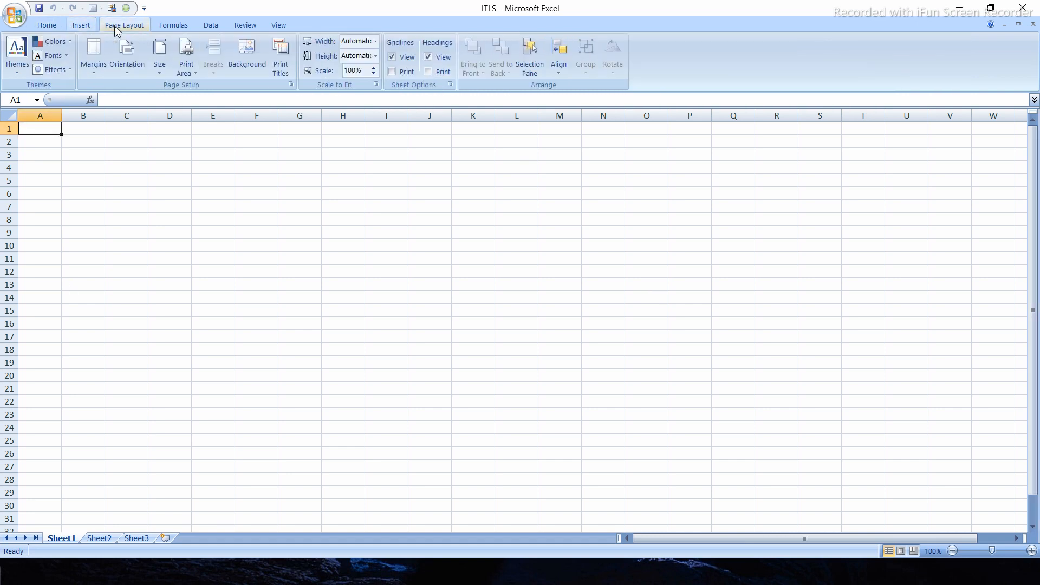
{"action": "left_click", "coordinate": [173, 27]}
{"action": "left_click", "coordinate": [211, 29]}
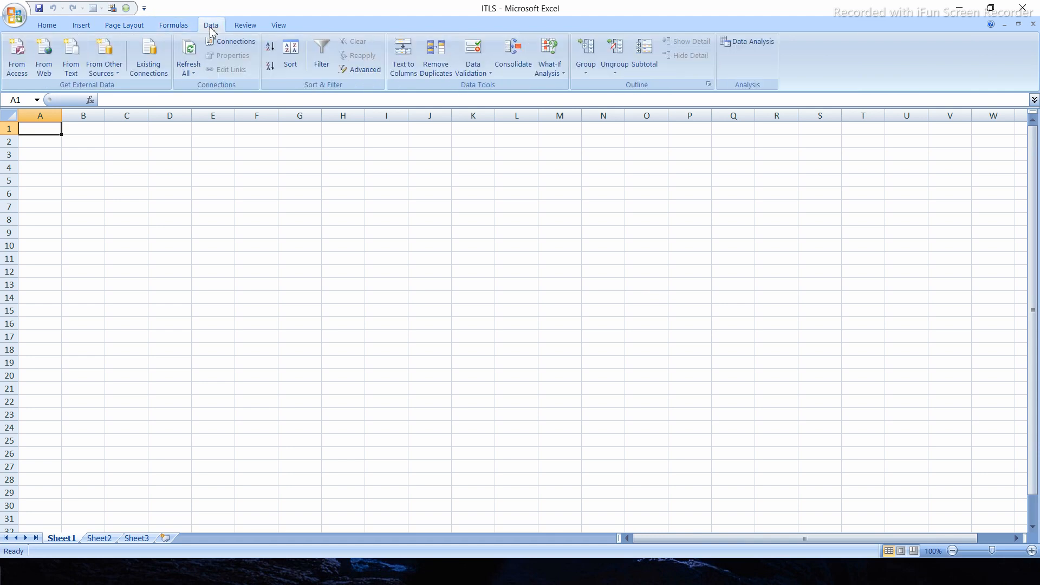
{"action": "left_click", "coordinate": [248, 29]}
{"action": "left_click", "coordinate": [278, 27]}
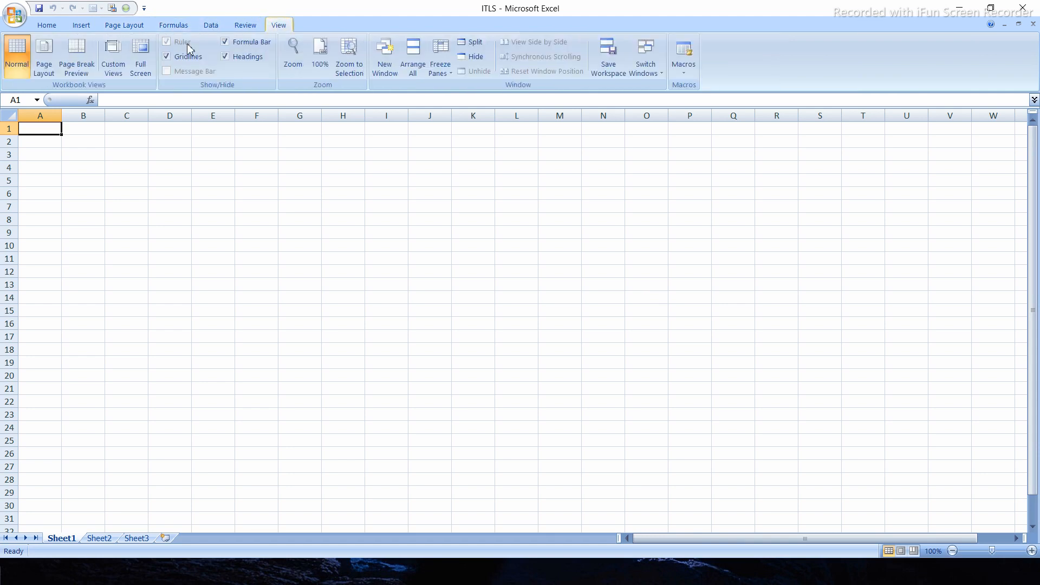
{"action": "left_click", "coordinate": [47, 28]}
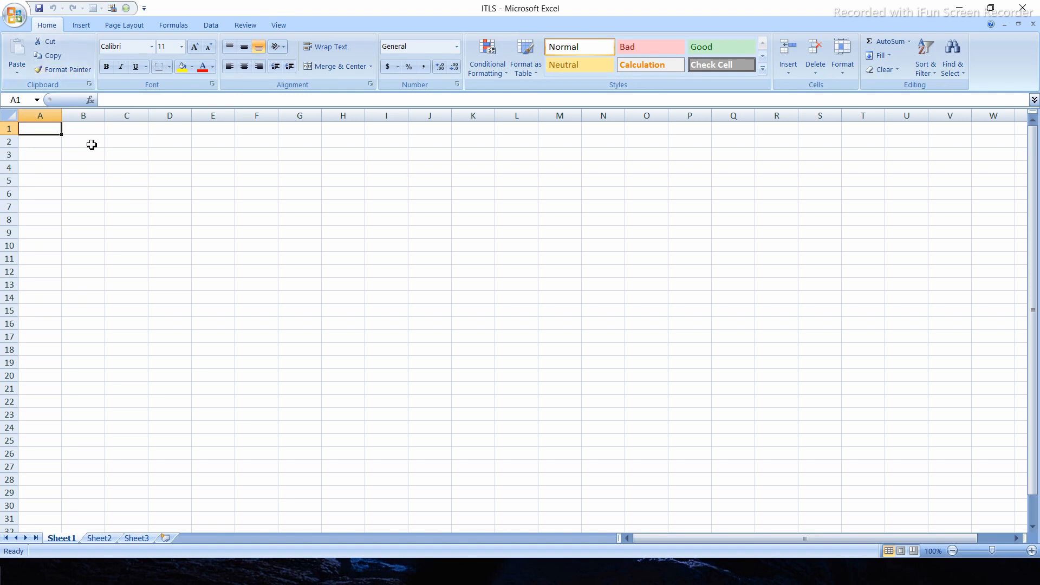
{"action": "left_click", "coordinate": [161, 131]}
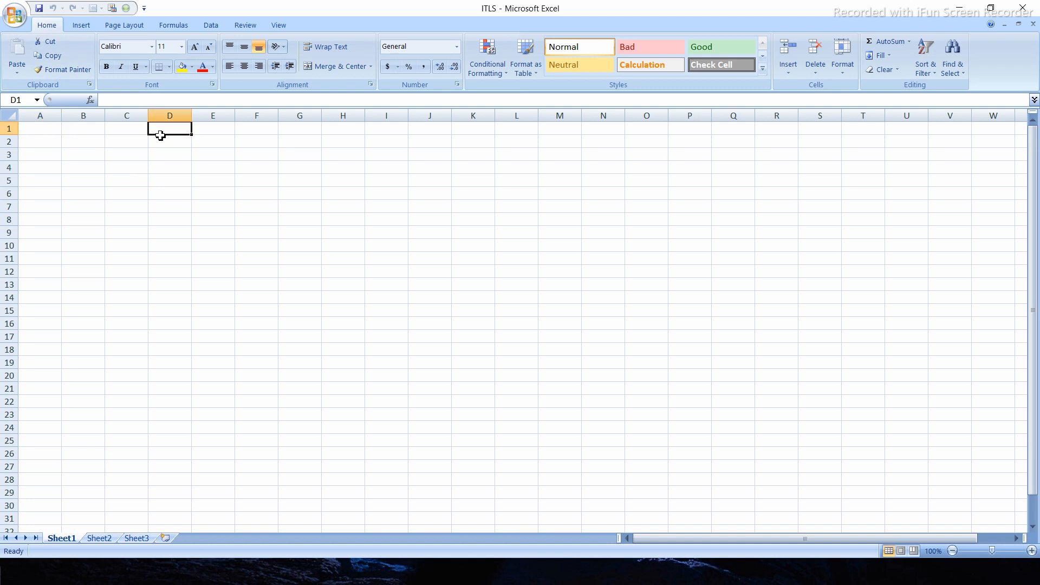
{"action": "left_click", "coordinate": [49, 127]}
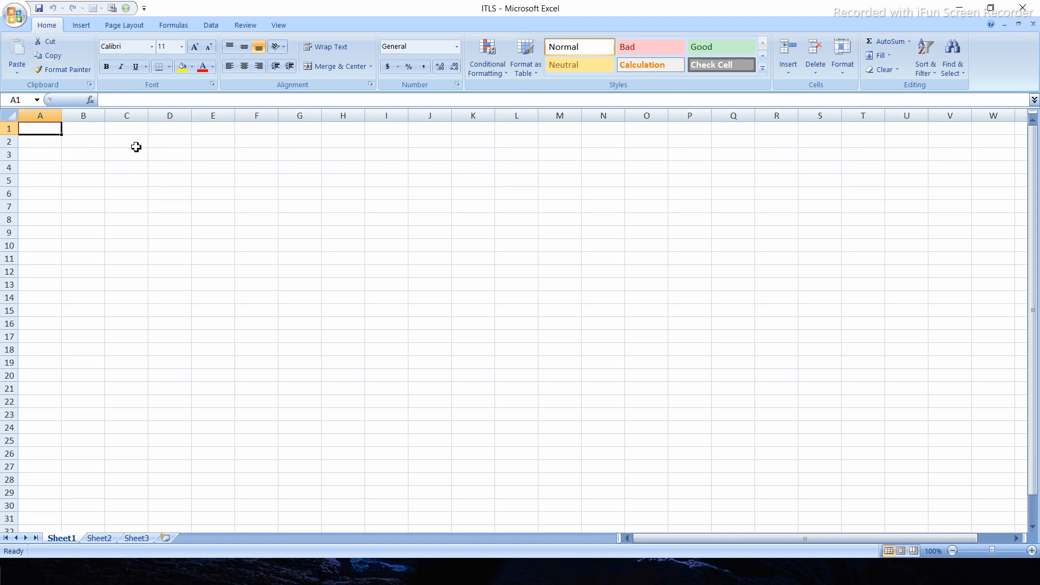
{"action": "left_click", "coordinate": [90, 173]}
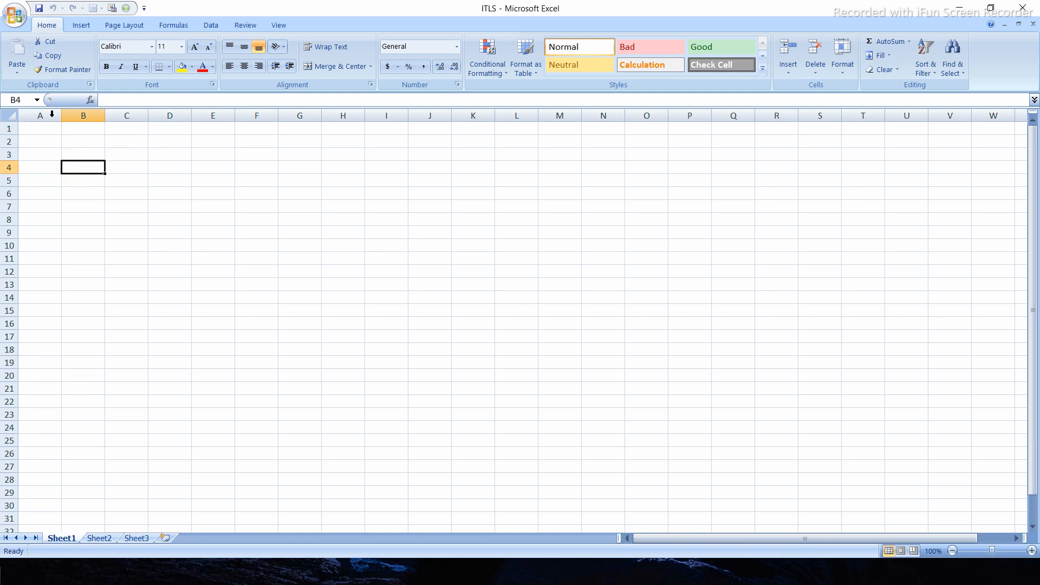
- Enter the sample text "hkhk" in cell A1
{"action": "left_click", "coordinate": [46, 133]}
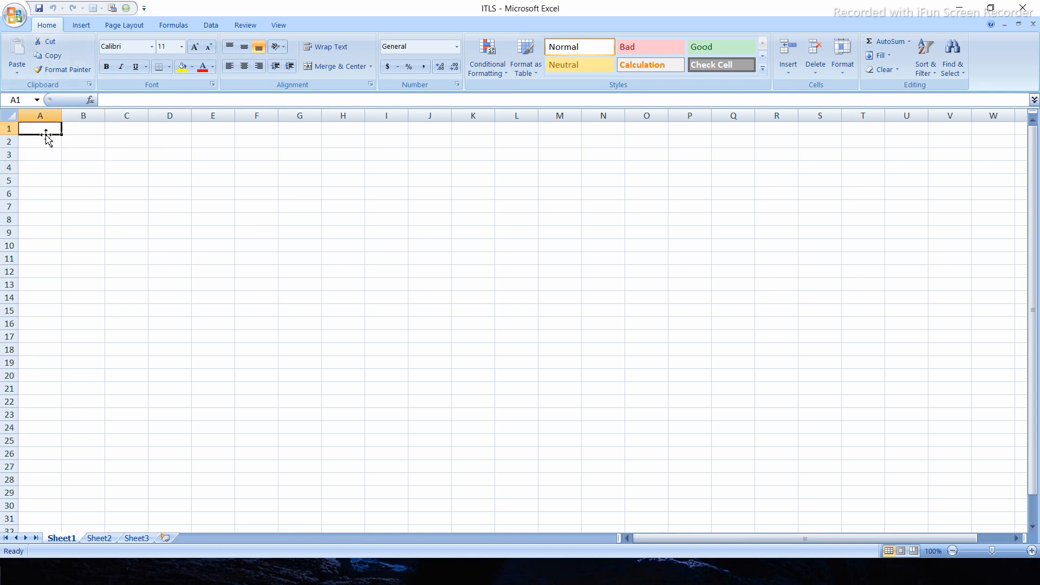
{"action": "type", "text": "hkhk"}
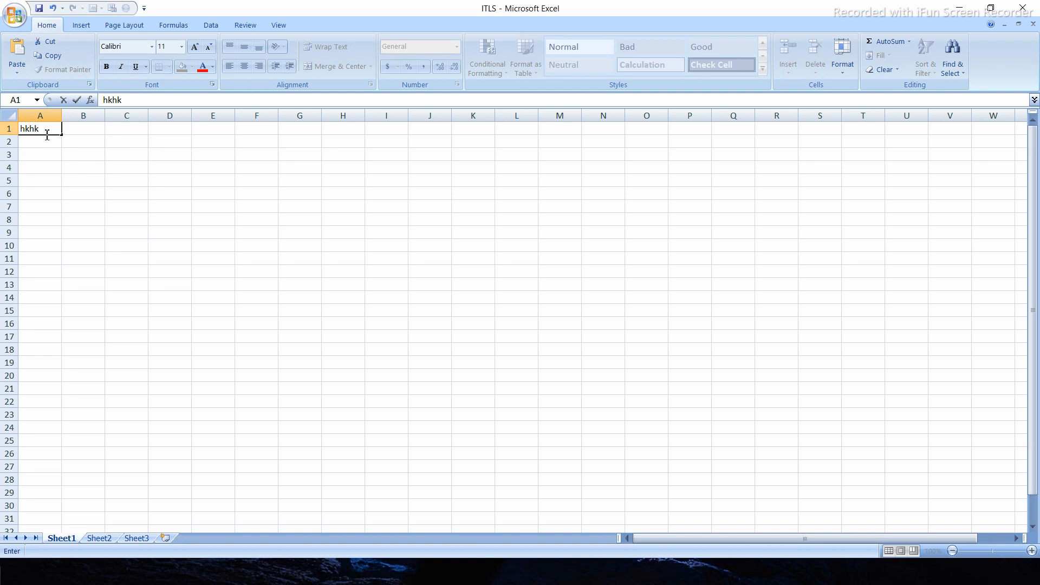
{"action": "left_click", "coordinate": [92, 153]}
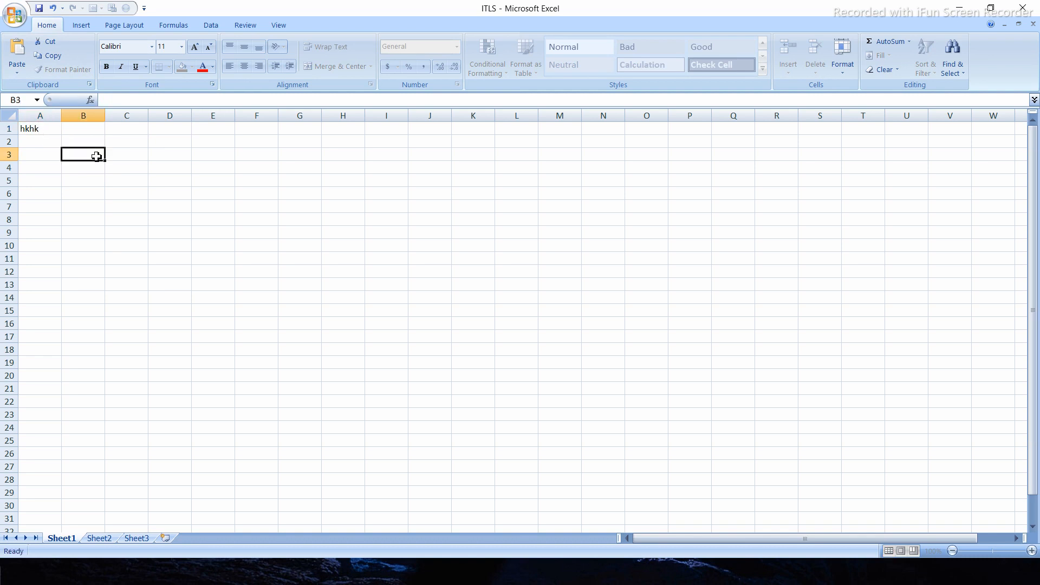
- Move the sample text from cell A1 to cell B2 by cutting and pasting it
{"action": "left_click", "coordinate": [43, 133]}
{"action": "key", "text": "ctrl+c"}
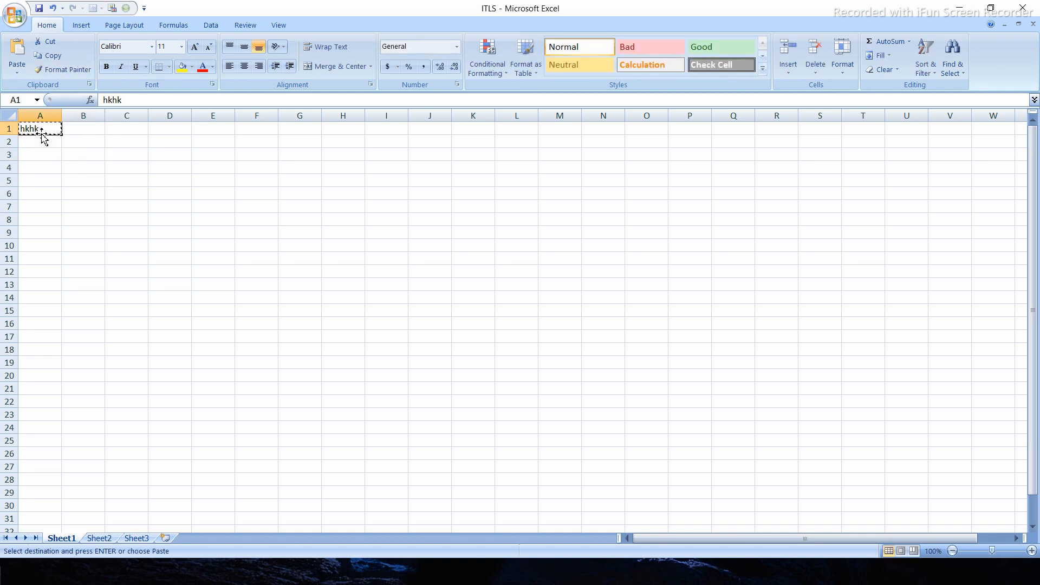
{"action": "left_click", "coordinate": [87, 145]}
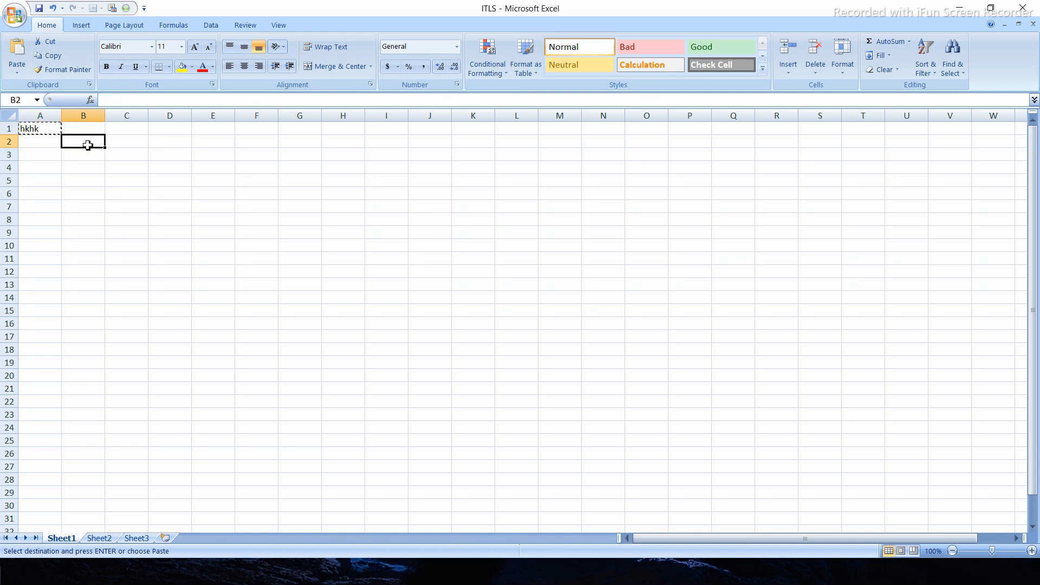
{"action": "key", "text": "ctrl+v"}
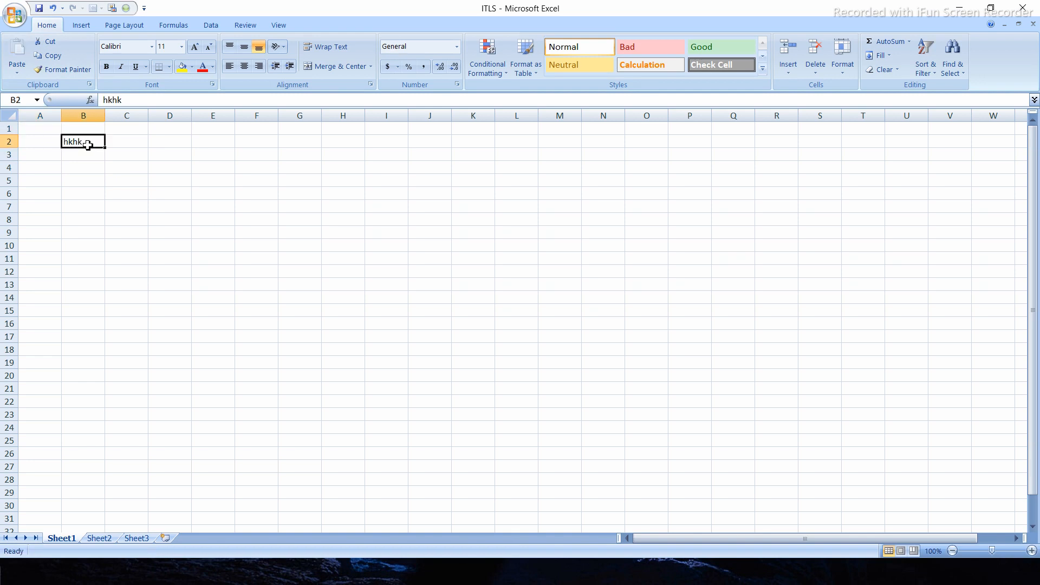
- Undo the move to B2 and the sample text entry in A1
{"action": "key", "text": "ctrl+z"}
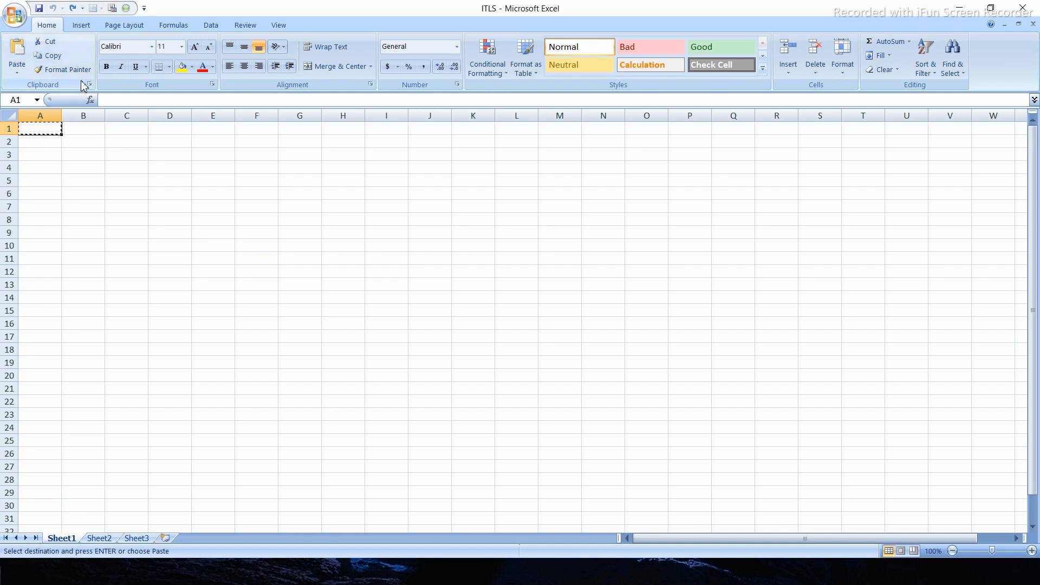
{"action": "left_click", "coordinate": [109, 210]}
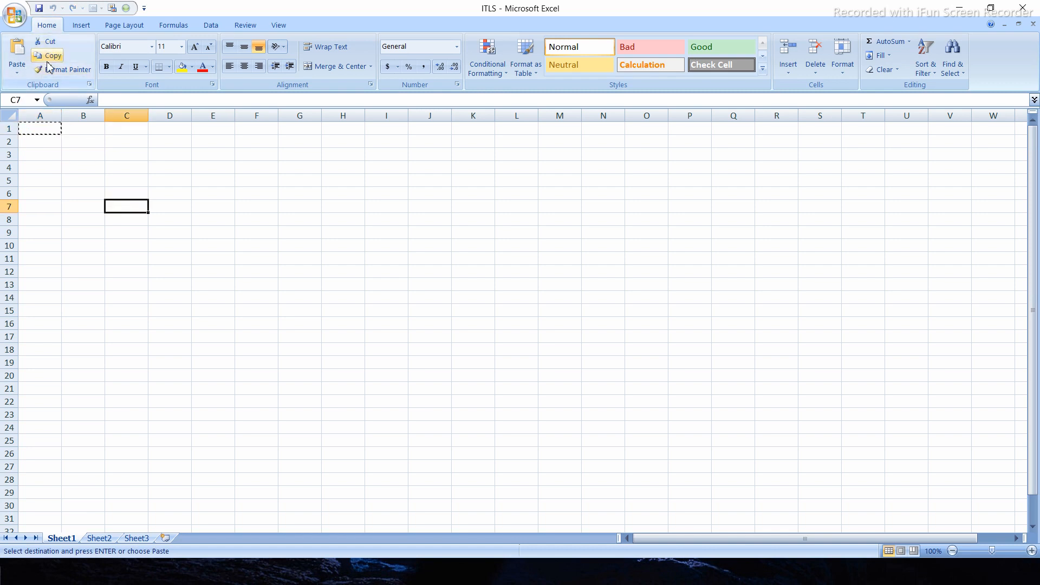
{"action": "left_click", "coordinate": [44, 128]}
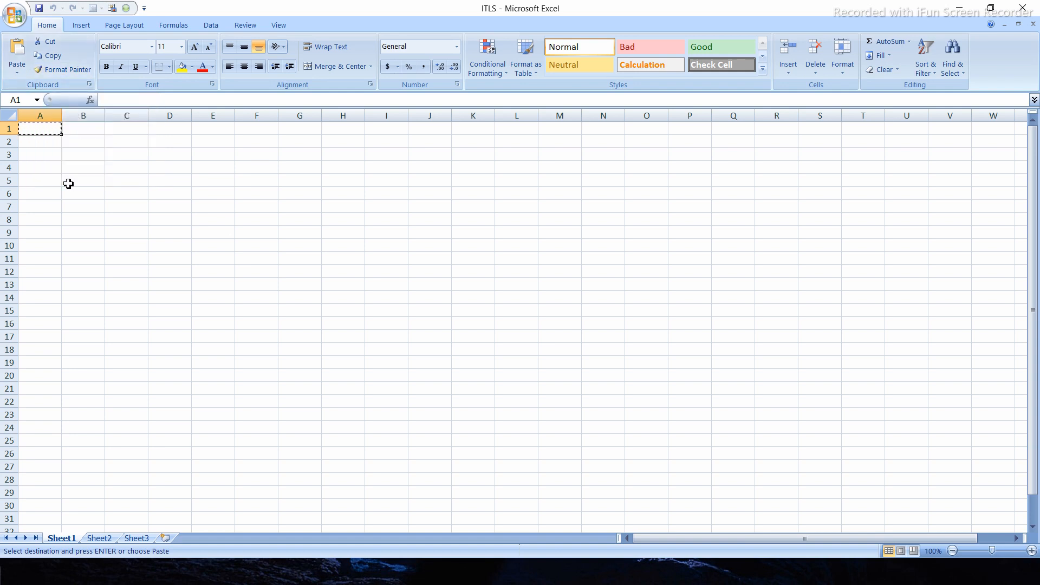
{"action": "left_click", "coordinate": [45, 140]}
- Apply the Bad cell style to the empty cell A1
{"action": "left_click", "coordinate": [43, 128]}
{"action": "left_click", "coordinate": [625, 50]}
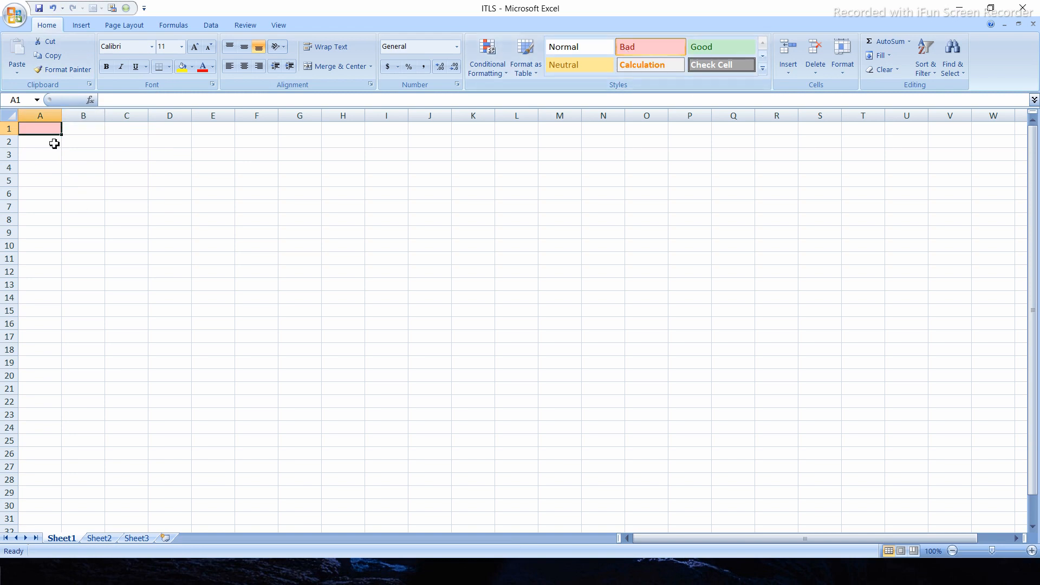
{"action": "left_click", "coordinate": [334, 243]}
{"action": "left_click", "coordinate": [559, 297]}
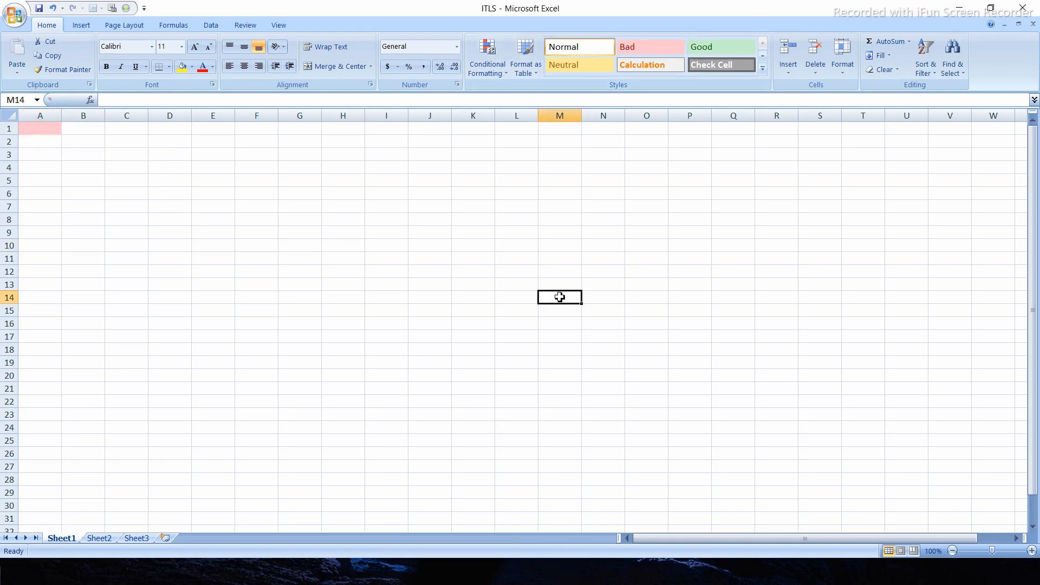
- Copy the formatting of cell A1 to D5, and from D5 to H7, with Format Painter
{"action": "left_click", "coordinate": [52, 127]}
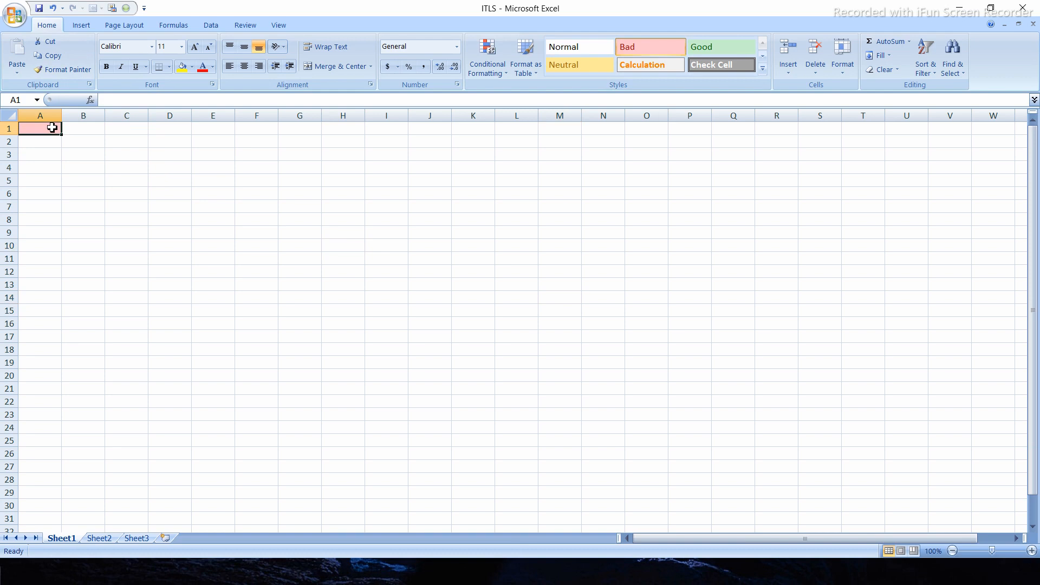
{"action": "left_click", "coordinate": [59, 73]}
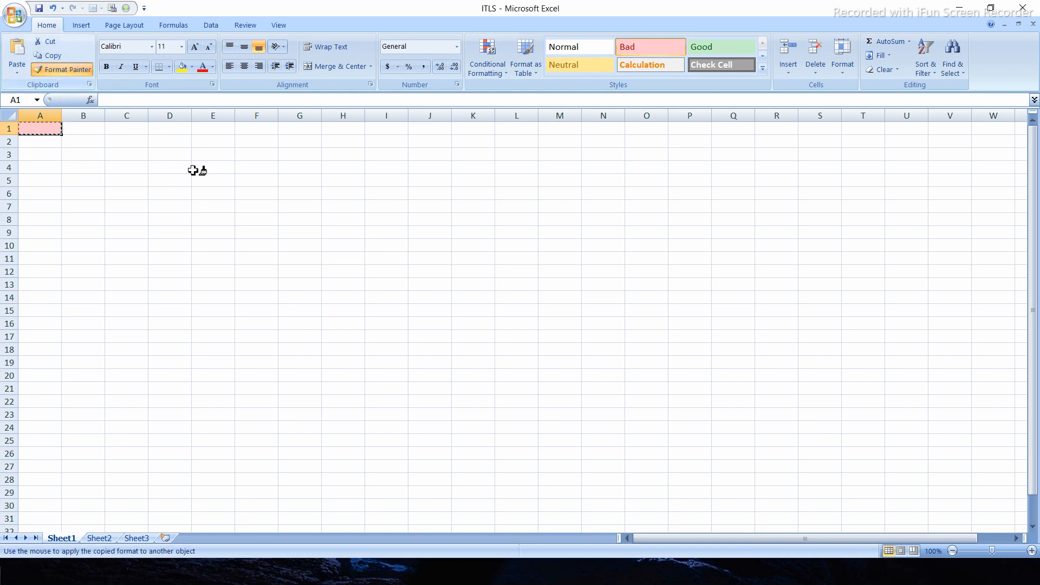
{"action": "left_click", "coordinate": [173, 179]}
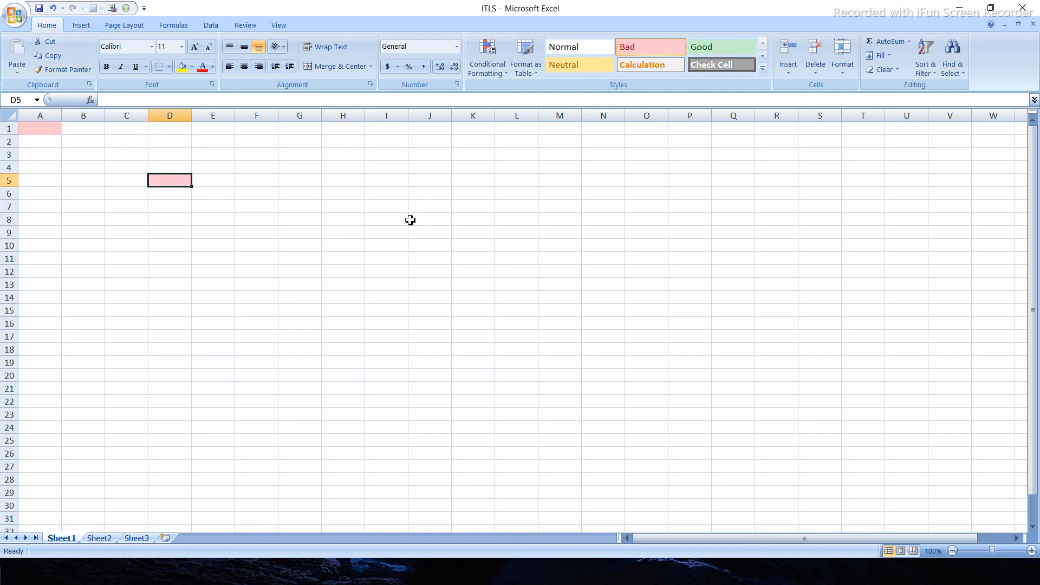
{"action": "left_click", "coordinate": [64, 70]}
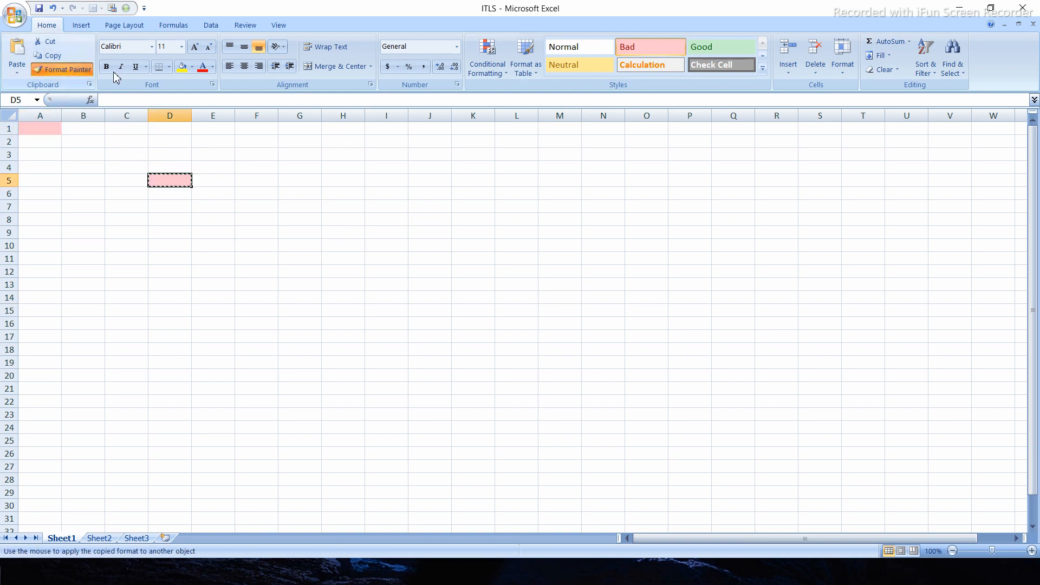
{"action": "left_click", "coordinate": [343, 206]}
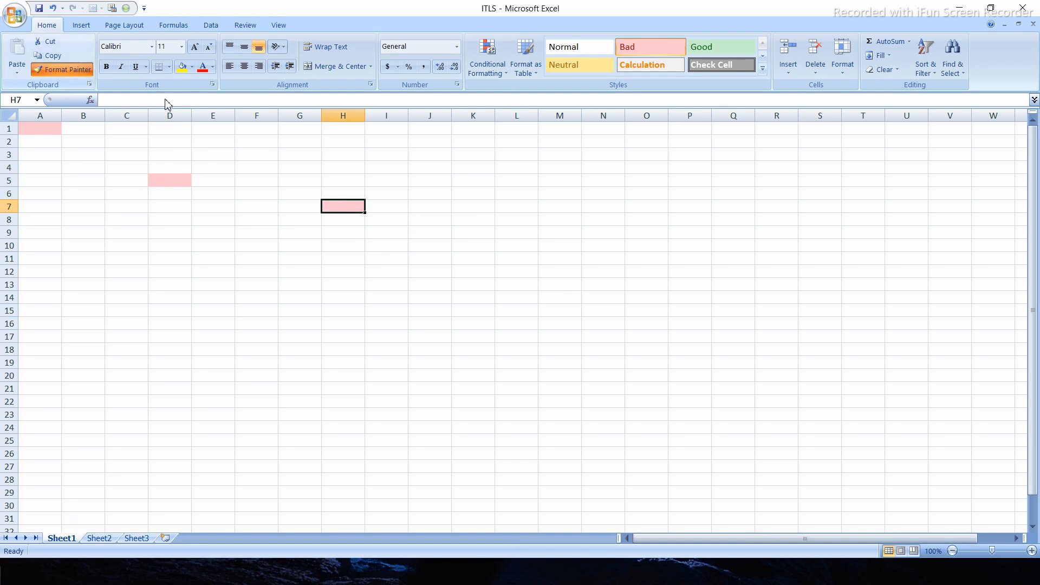
{"action": "left_click", "coordinate": [306, 335]}
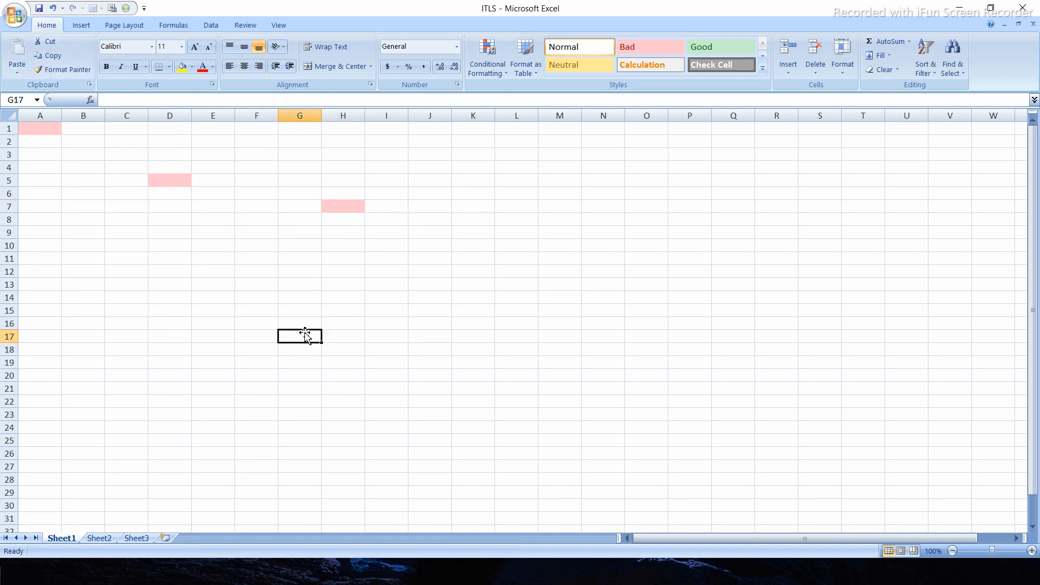
- Use Format Painter from the blank cell G17, and copy cell A1's pink formatting to D7
{"action": "left_click", "coordinate": [63, 70]}
{"action": "left_click", "coordinate": [135, 200]}
{"action": "left_click", "coordinate": [47, 130]}
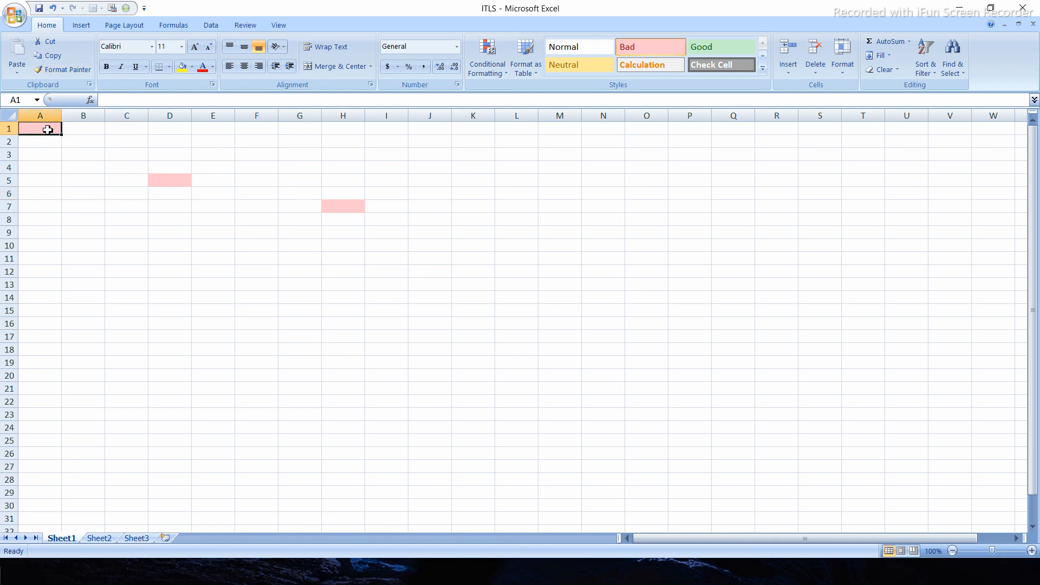
{"action": "left_click", "coordinate": [65, 72]}
{"action": "left_click", "coordinate": [157, 207]}
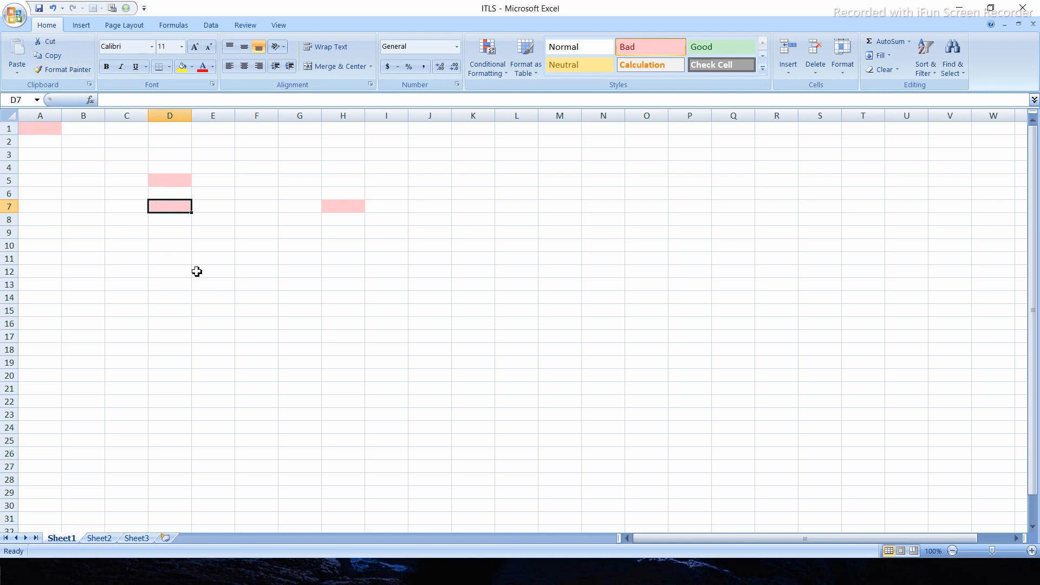
- Undo all the copied formatting and the Bad style on cell A1
{"action": "key", "text": "ctrl+z"}
{"action": "key", "text": "ctrl+z"}
{"action": "key", "text": "ctrl+z"}
{"action": "key", "text": "ctrl+z"}
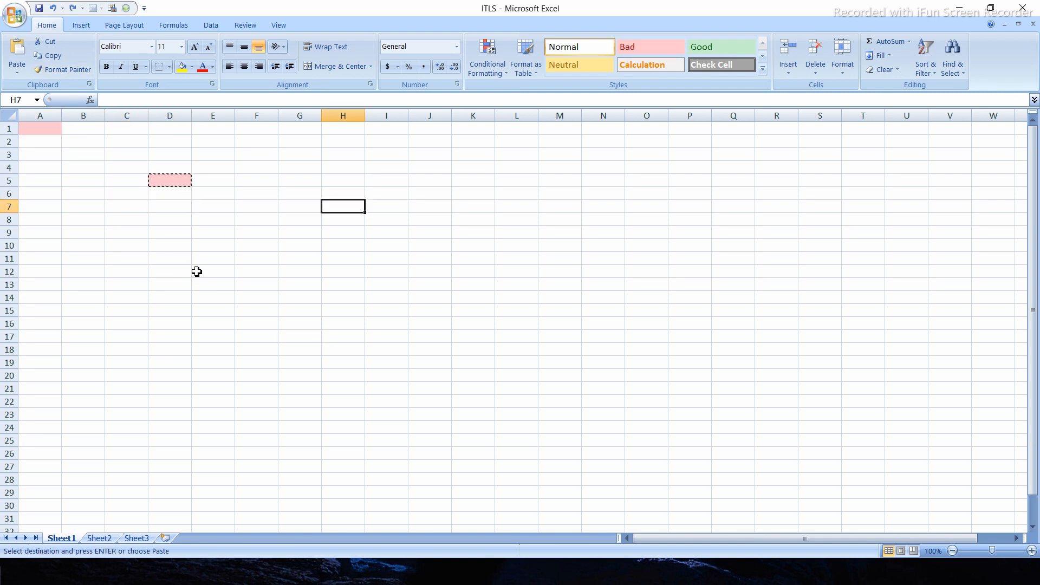
{"action": "key", "text": "ctrl+c"}
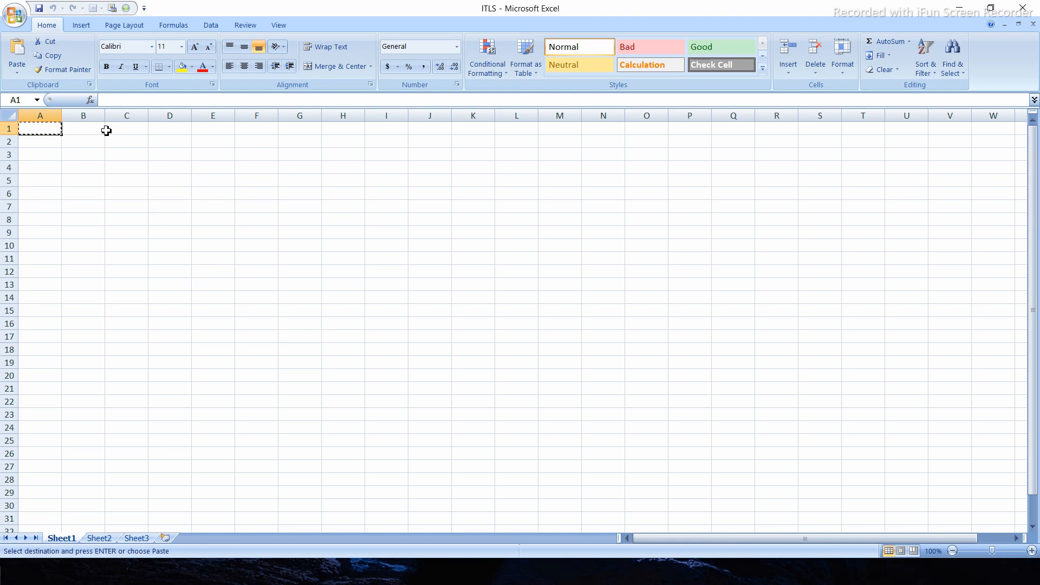
- Enter the sample text "jkhdf" in cell B5
{"action": "left_click", "coordinate": [88, 179]}
{"action": "type", "text": "jkhdf"}
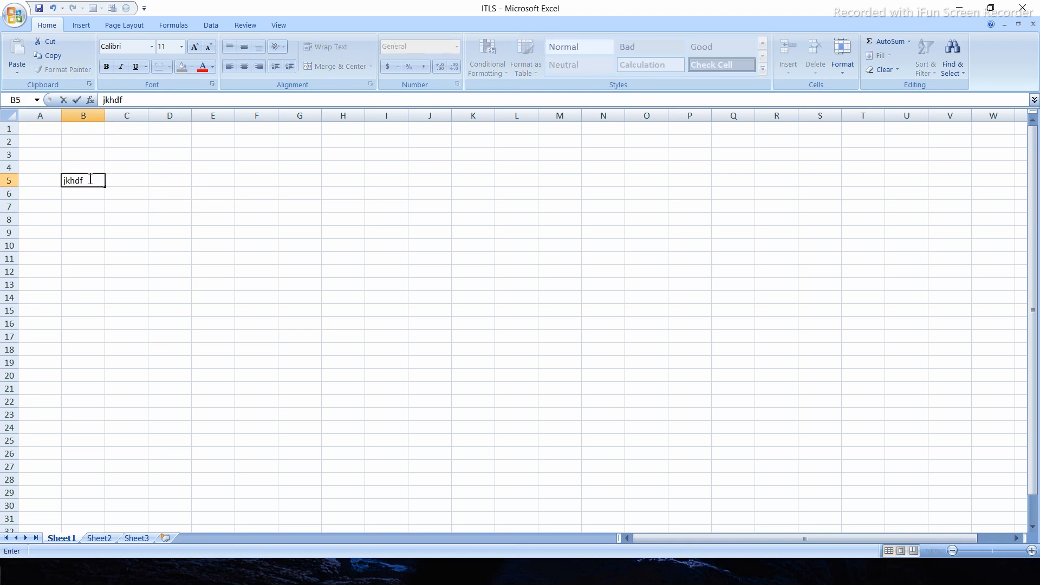
{"action": "left_click", "coordinate": [170, 189]}
- Copy the formatting of cell B5 to cell G7 with Format Painter
{"action": "left_click", "coordinate": [96, 179]}
{"action": "left_click", "coordinate": [65, 69]}
{"action": "left_click", "coordinate": [283, 205]}
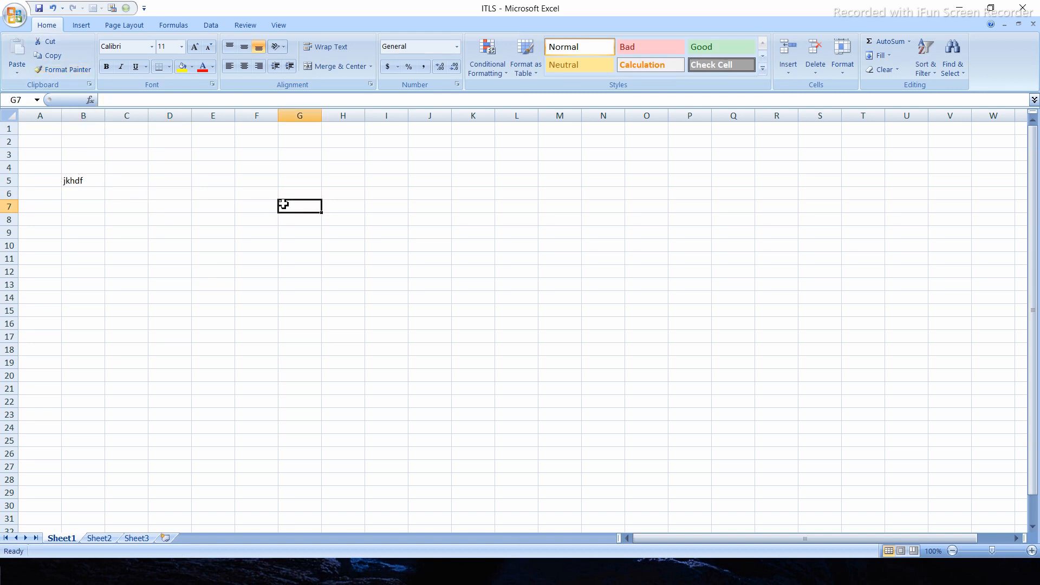
- Undo the format copy to G7 and the sample text entry in B5
{"action": "left_click", "coordinate": [83, 190]}
{"action": "left_click", "coordinate": [80, 184]}
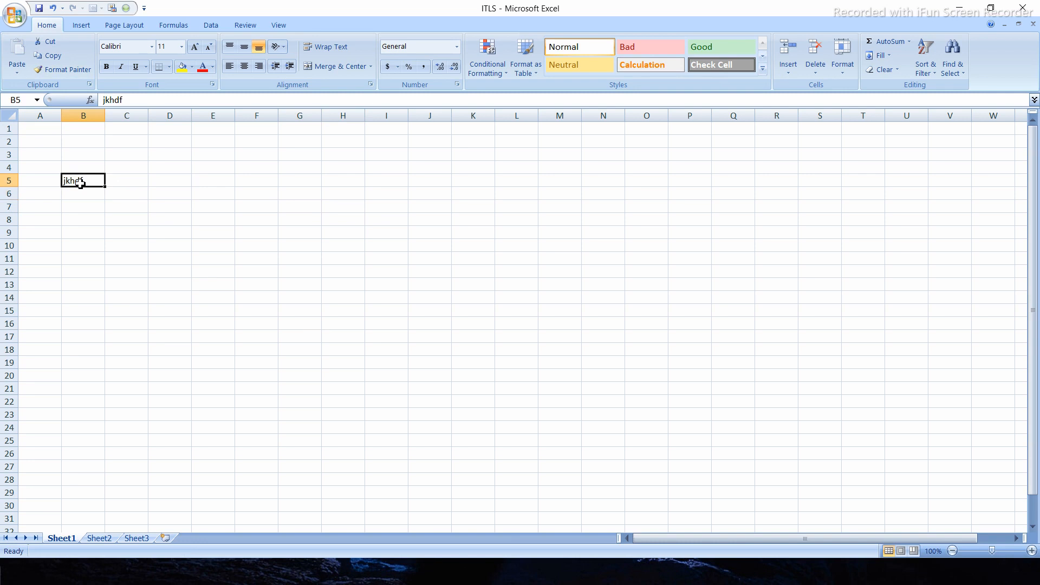
{"action": "key", "text": "ctrl+z"}
{"action": "key", "text": "ctrl+z"}
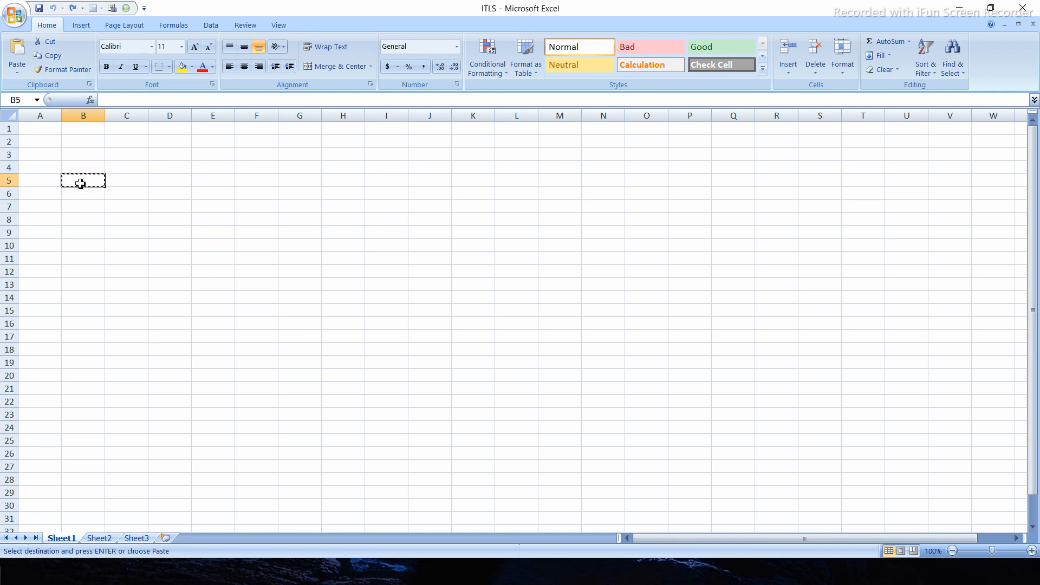
- Enter the letters a, b, c and d in cells A1 to A4
{"action": "left_click", "coordinate": [42, 132]}
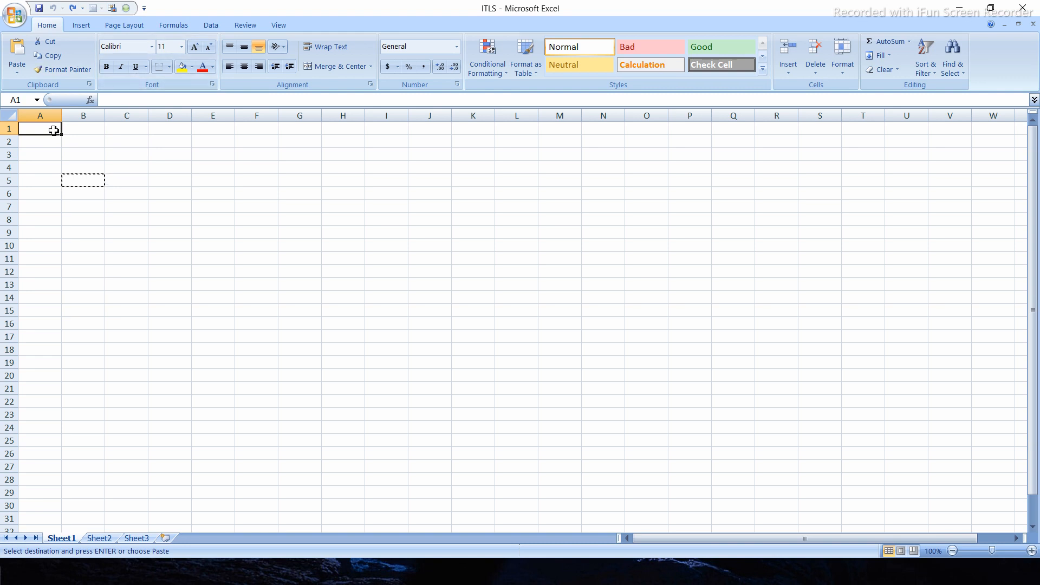
{"action": "type", "text": "a"}
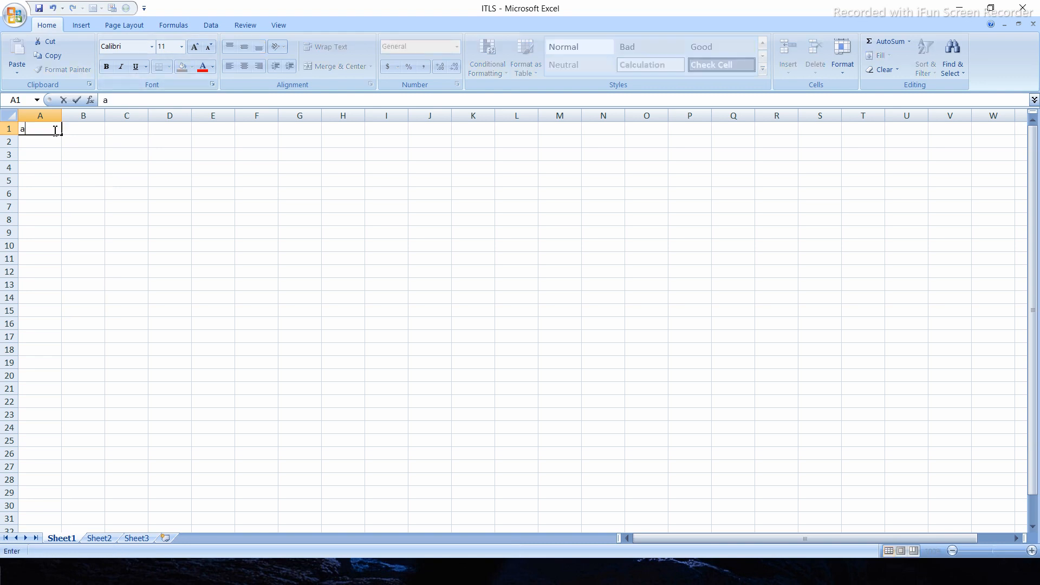
{"action": "key", "text": "Return"}
{"action": "type", "text": "b"}
{"action": "key", "text": "Return"}
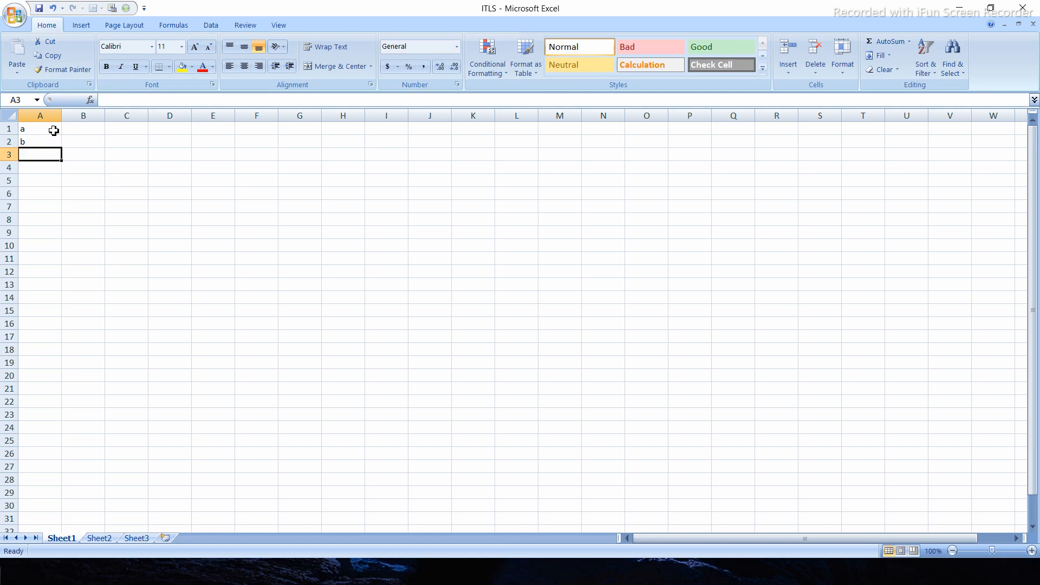
{"action": "type", "text": "c"}
{"action": "key", "text": "Return"}
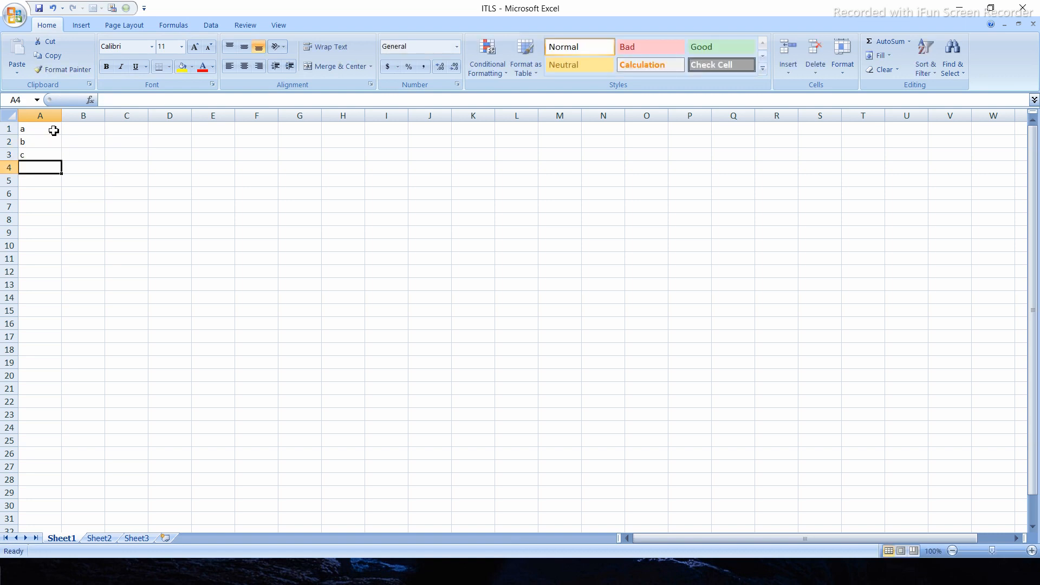
{"action": "type", "text": "d"}
{"action": "left_click", "coordinate": [144, 172]}
- Change the font of cells A1:A4 to Algerian
{"action": "left_click_drag", "start_coordinate": [47, 128], "coordinate": [43, 168]}
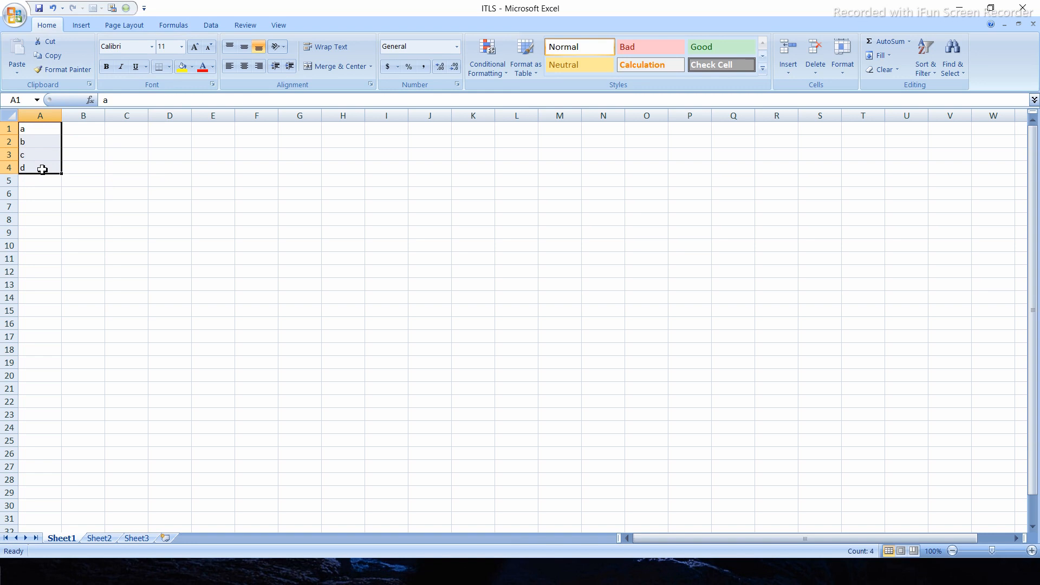
{"action": "left_click", "coordinate": [153, 49]}
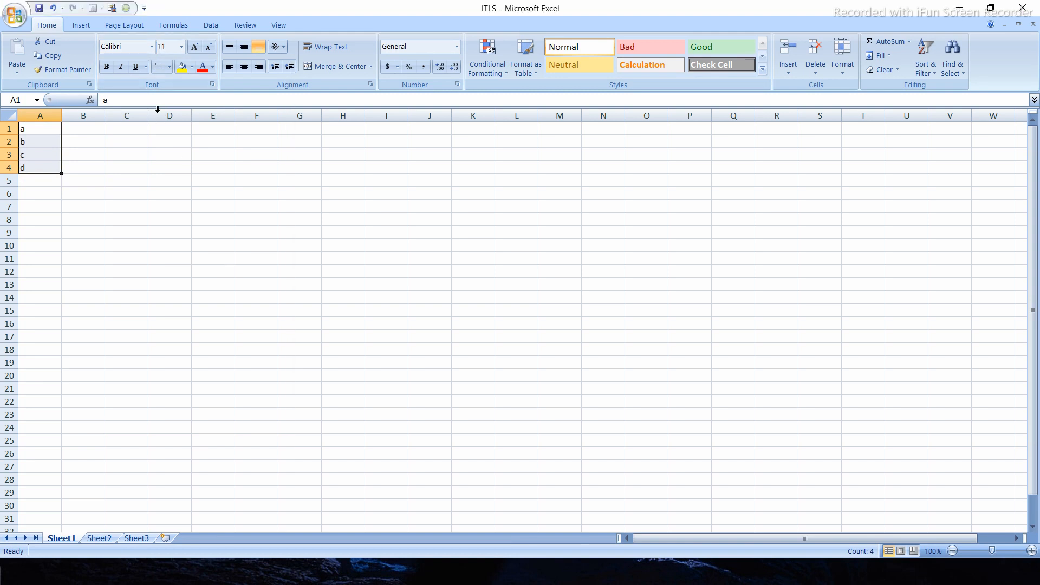
{"action": "left_click", "coordinate": [153, 48]}
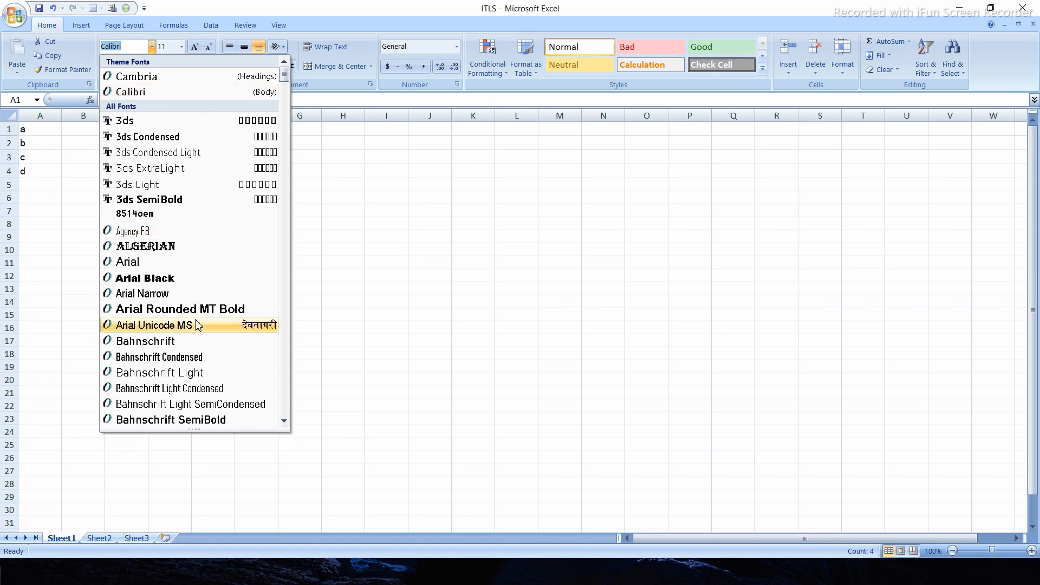
{"action": "left_click", "coordinate": [165, 247]}
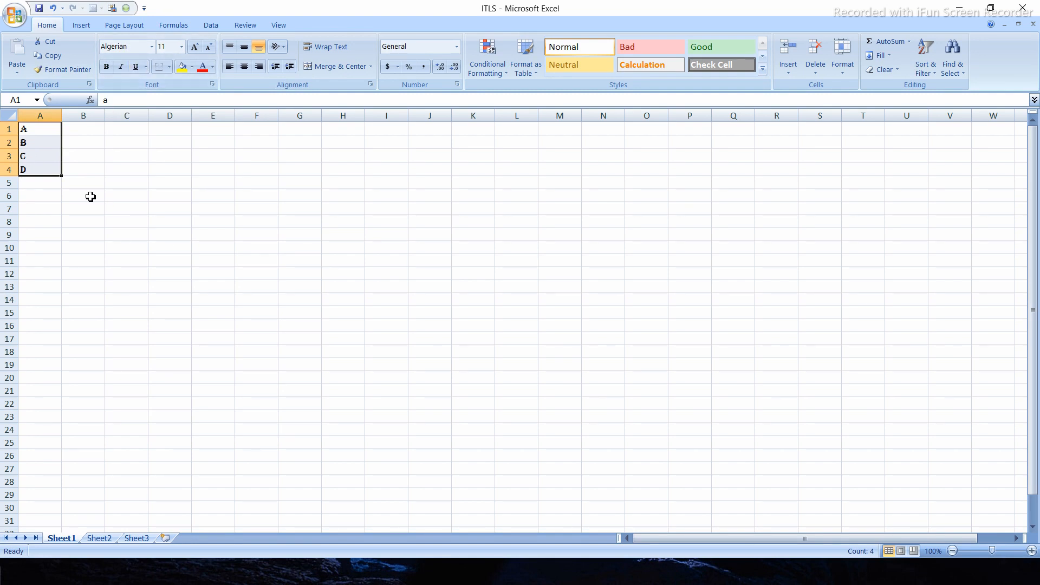
- Try font sizes 28 and 48 on cells A1:A4, and undo both size changes
{"action": "left_click", "coordinate": [182, 47]}
{"action": "left_click", "coordinate": [163, 198]}
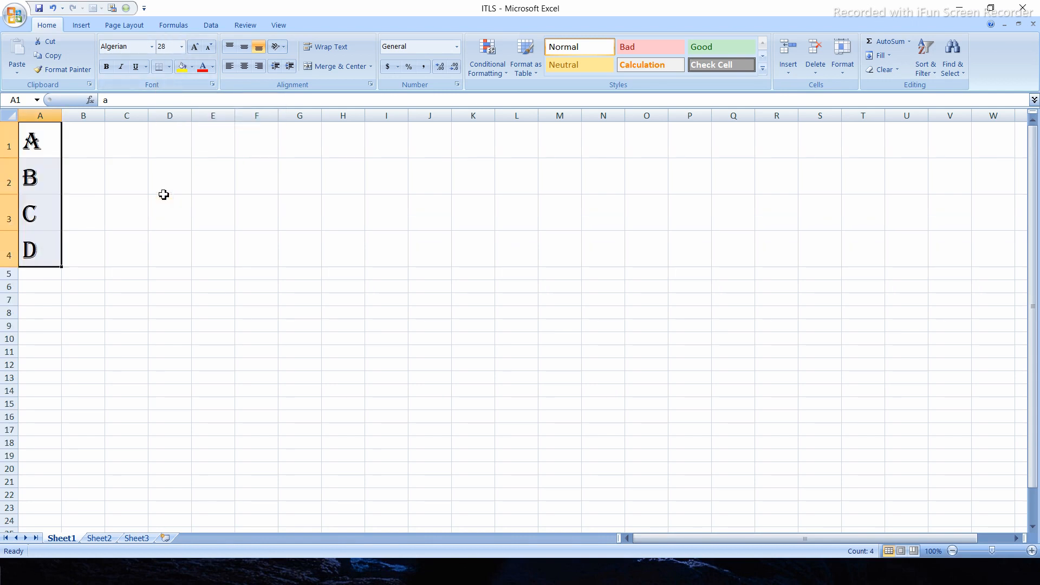
{"action": "left_click", "coordinate": [184, 46]}
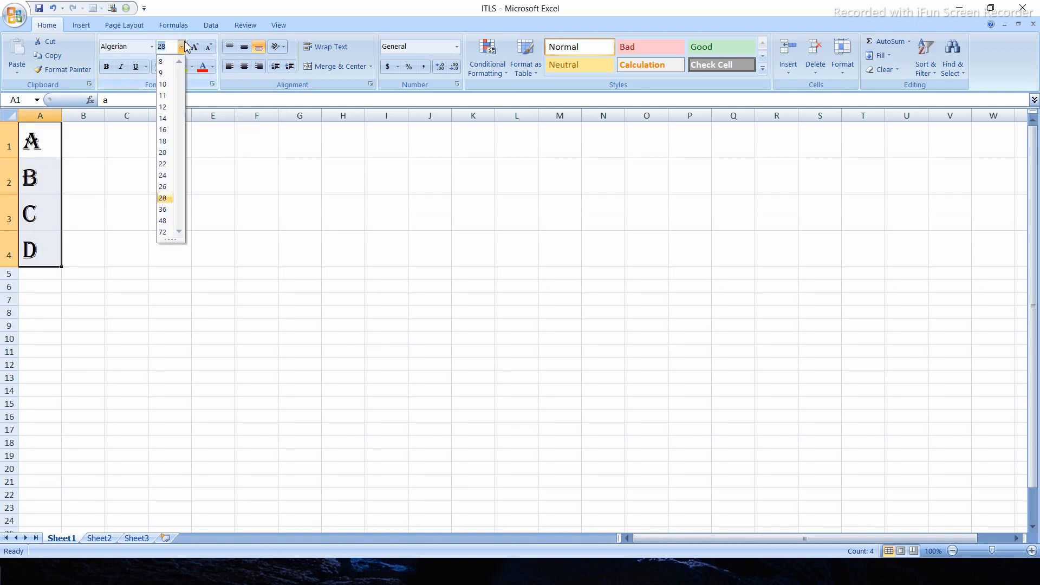
{"action": "left_click", "coordinate": [164, 221]}
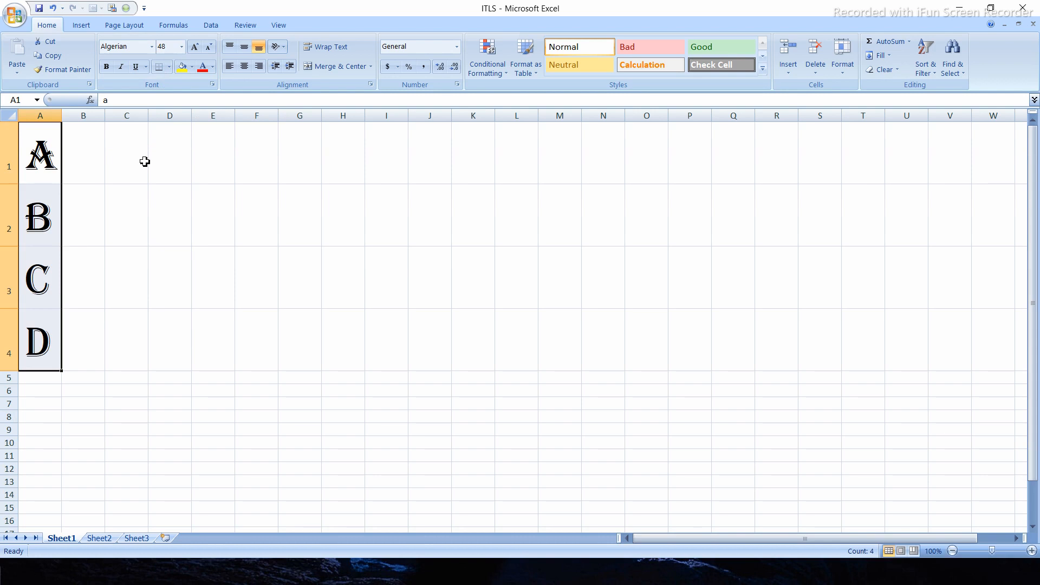
{"action": "key", "text": "ctrl+z"}
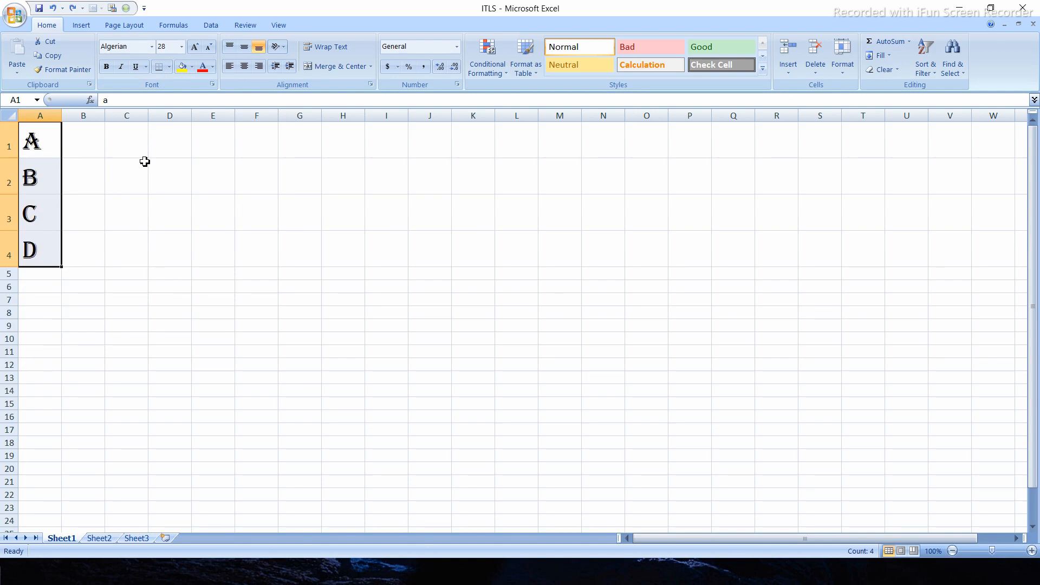
{"action": "key", "text": "ctrl+z"}
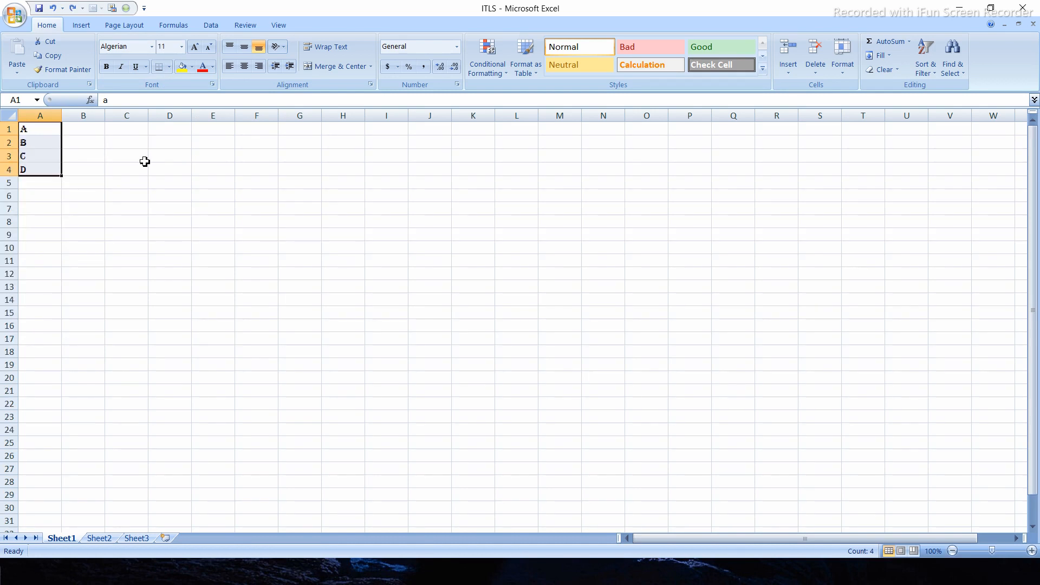
- Enlarge the text in cells A1:A4 to size 22 with Increase Font Size
{"action": "left_click", "coordinate": [196, 48]}
{"action": "left_click", "coordinate": [195, 48]}
{"action": "left_click", "coordinate": [195, 48]}
{"action": "left_click", "coordinate": [195, 48]}
{"action": "left_click", "coordinate": [195, 47]}
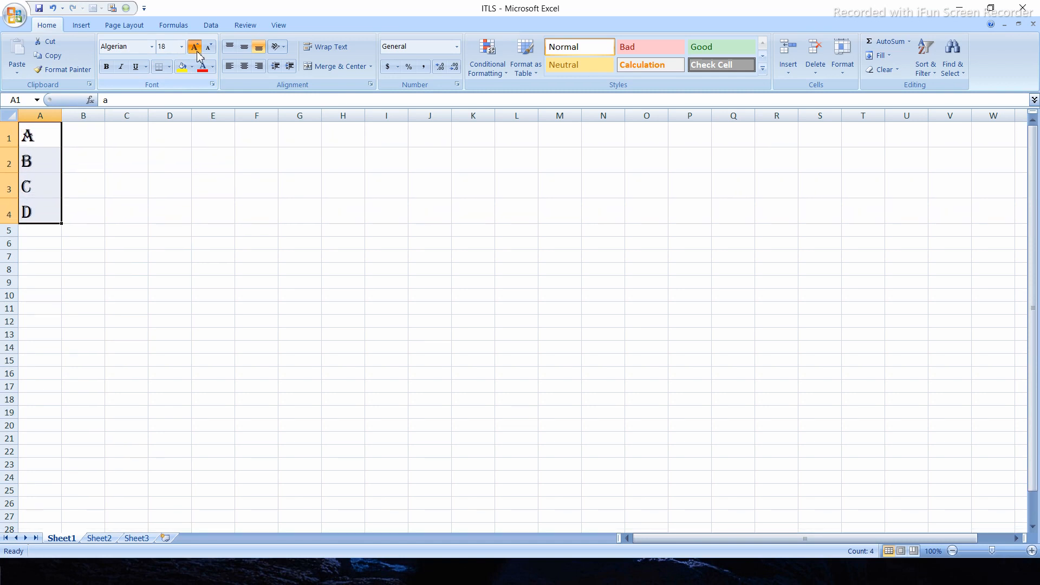
{"action": "left_click", "coordinate": [195, 47]}
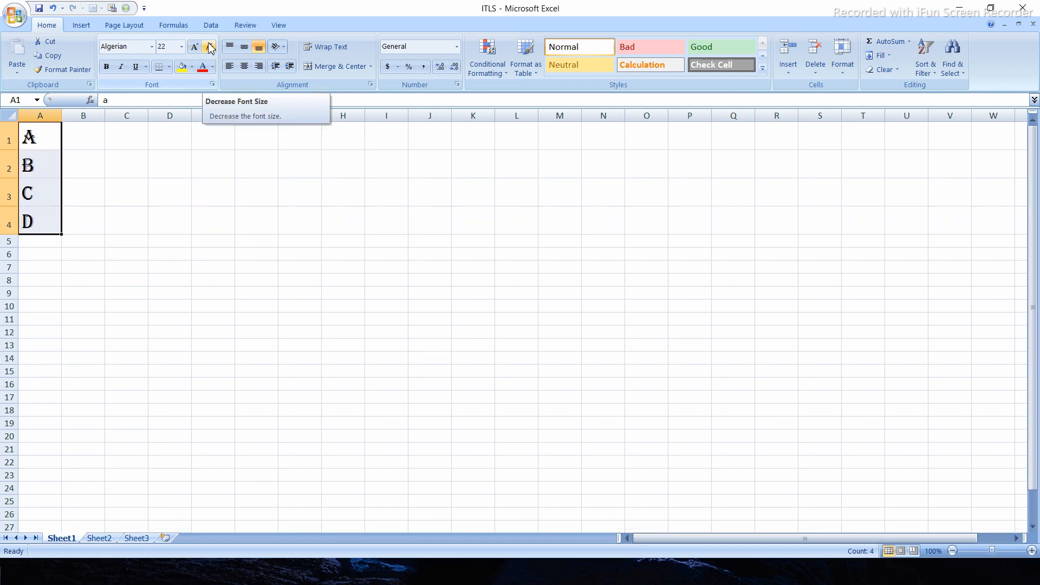
- Shrink the text in cells A1:A4 to size 10 with Decrease Font Size
{"action": "left_click", "coordinate": [211, 49]}
{"action": "left_click", "coordinate": [211, 48]}
{"action": "left_click", "coordinate": [211, 48]}
{"action": "left_click", "coordinate": [211, 48]}
{"action": "left_click", "coordinate": [211, 49]}
{"action": "left_click", "coordinate": [211, 48]}
{"action": "left_click", "coordinate": [211, 48]}
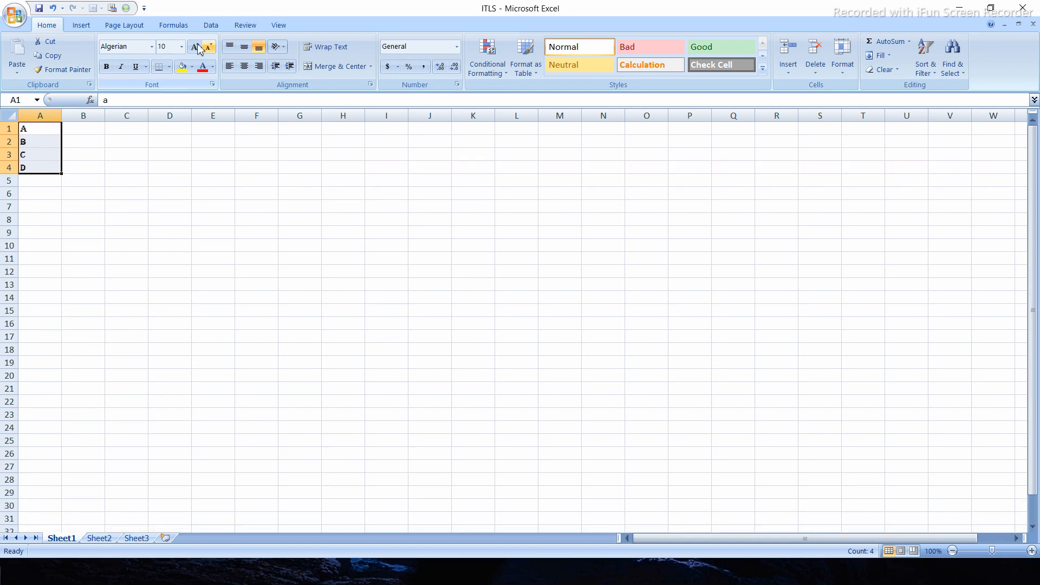
- Raise the text in cells A1:A4 to size 16 with Increase Font Size, and set the font size to 26
{"action": "left_click", "coordinate": [198, 49]}
{"action": "left_click", "coordinate": [198, 49]}
{"action": "left_click", "coordinate": [199, 48]}
{"action": "left_click", "coordinate": [198, 48]}
{"action": "left_click", "coordinate": [182, 47]}
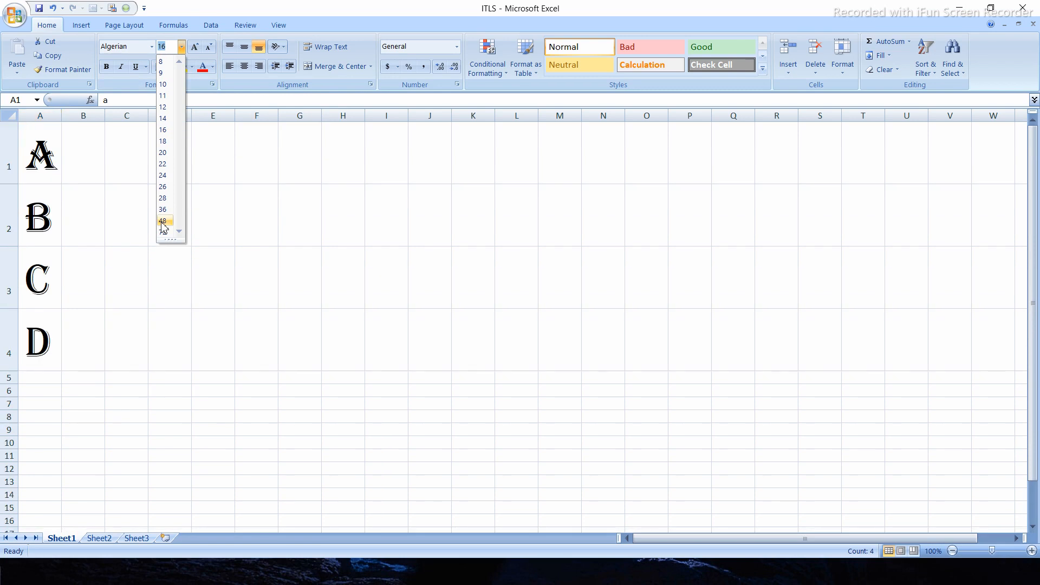
{"action": "left_click", "coordinate": [164, 187]}
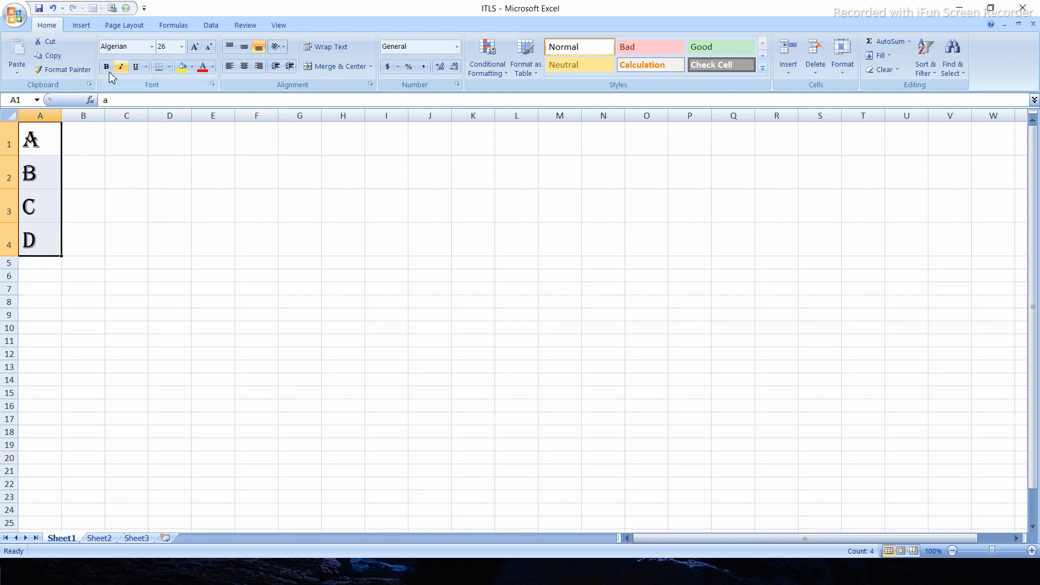
- Apply bold and italic to the letters in cells A1:A4
{"action": "mouse_move", "coordinate": [51, 138]}
{"action": "left_mouse_down"}
{"action": "mouse_move", "coordinate": [109, 174]}
{"action": "mouse_move", "coordinate": [47, 148]}
{"action": "mouse_move", "coordinate": [47, 138]}
{"action": "left_mouse_up"}
{"action": "type", "text": "a"}
{"action": "left_click", "coordinate": [84, 170]}
{"action": "left_click_drag", "start_coordinate": [56, 139], "coordinate": [50, 239]}
{"action": "left_click", "coordinate": [107, 67]}
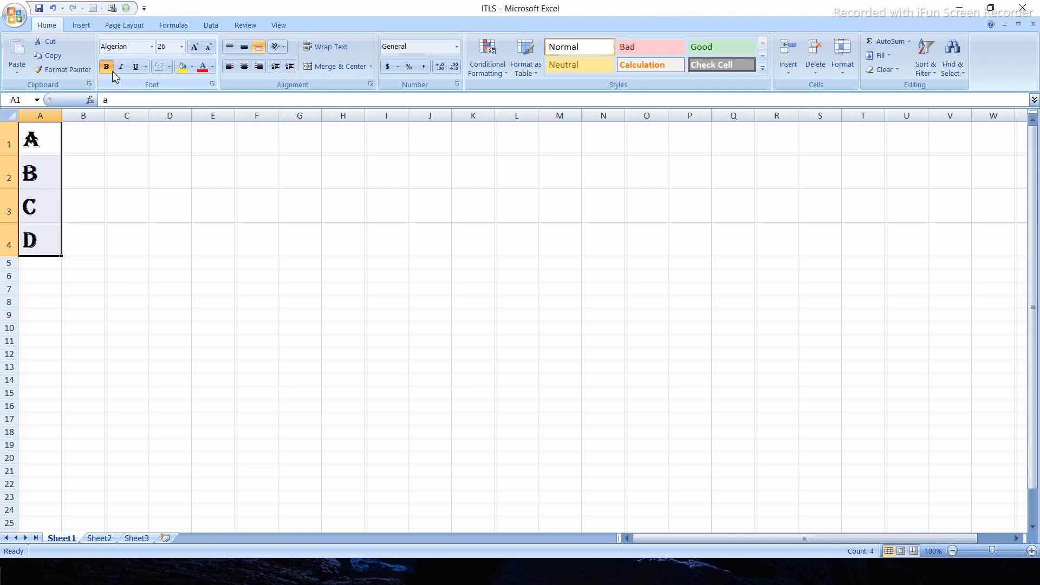
{"action": "left_click", "coordinate": [123, 67]}
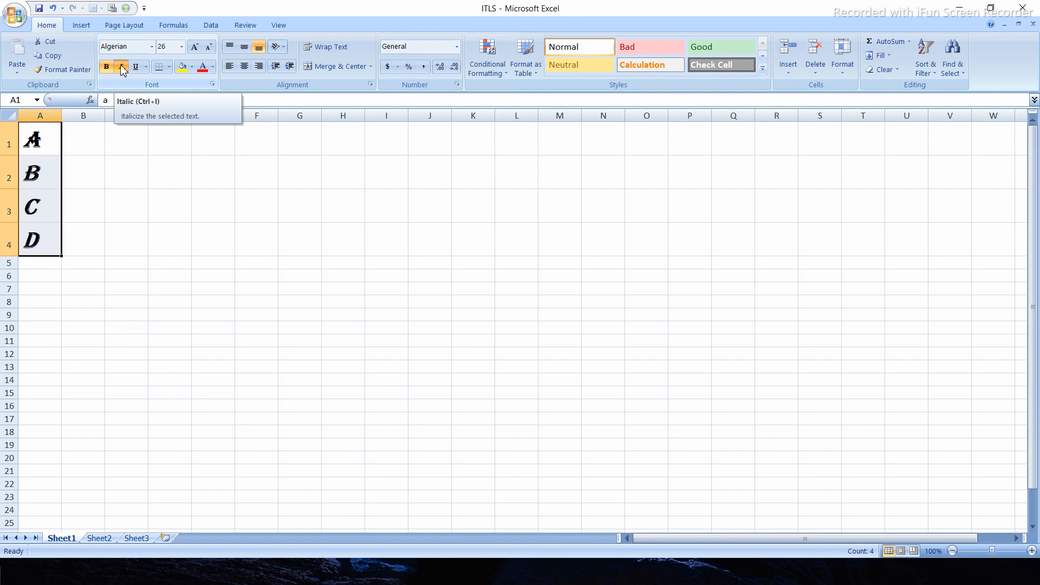
{"action": "left_click", "coordinate": [56, 168]}
{"action": "left_click", "coordinate": [97, 202]}
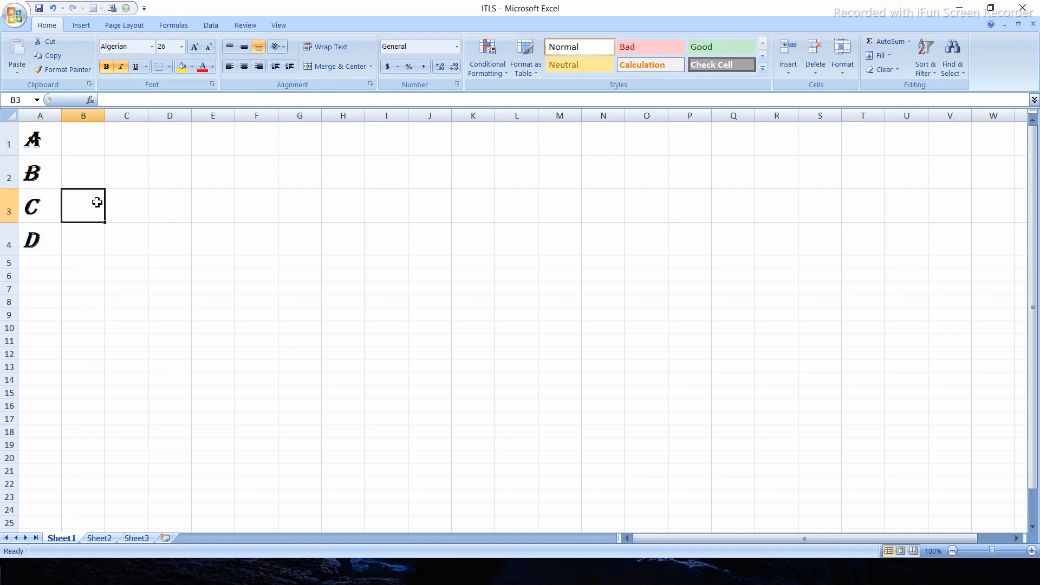
{"action": "left_click", "coordinate": [49, 132]}
{"action": "left_click", "coordinate": [49, 172]}
{"action": "left_click", "coordinate": [47, 205]}
{"action": "left_click", "coordinate": [49, 249]}
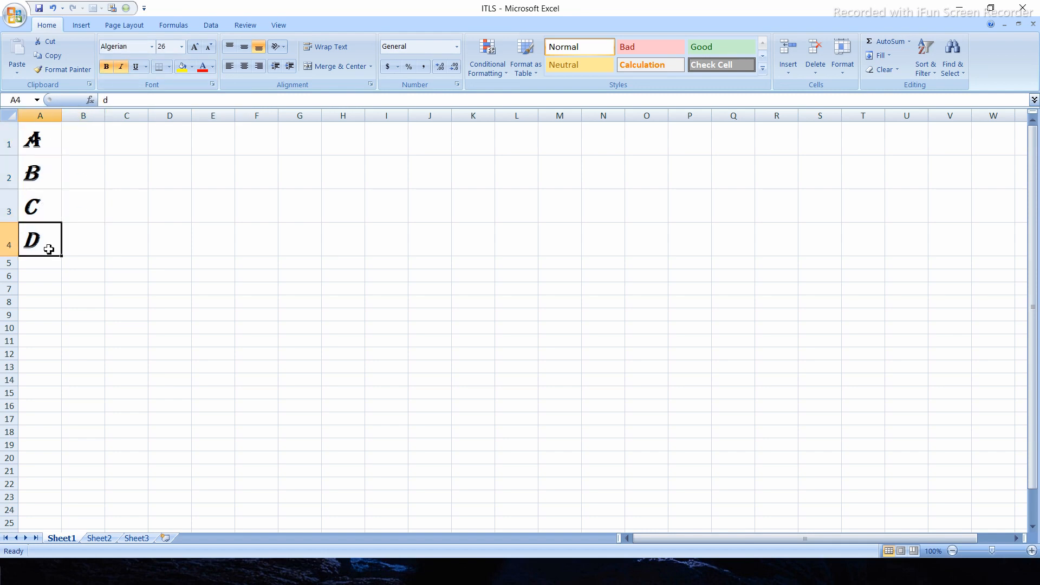
- Remove the italic and bold formatting from cells A1:A4
{"action": "left_click", "coordinate": [59, 137]}
{"action": "left_click_drag", "start_coordinate": [60, 137], "coordinate": [55, 239]}
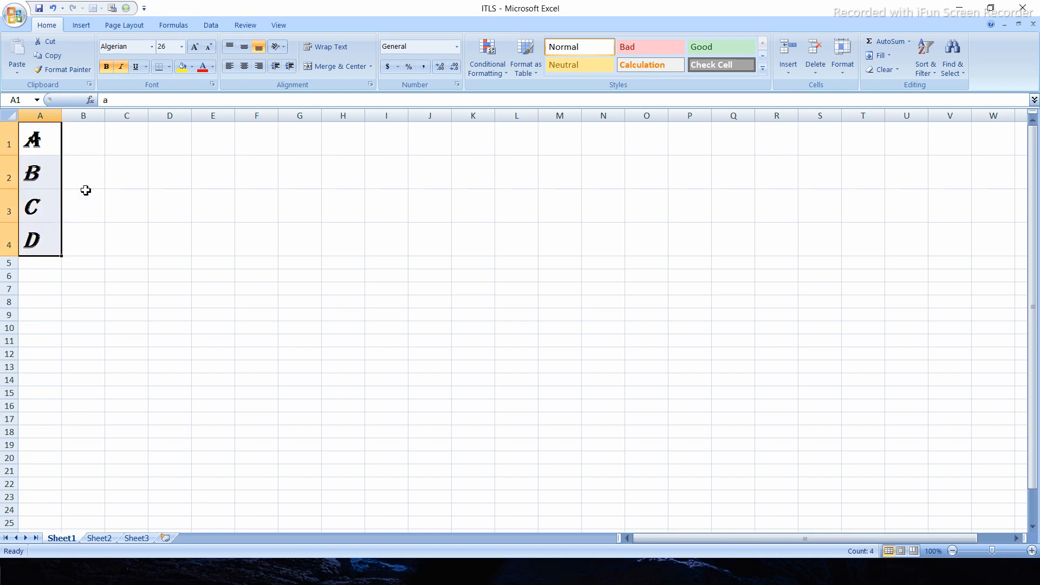
{"action": "key", "text": "ctrl+i"}
{"action": "key", "text": "ctrl+b"}
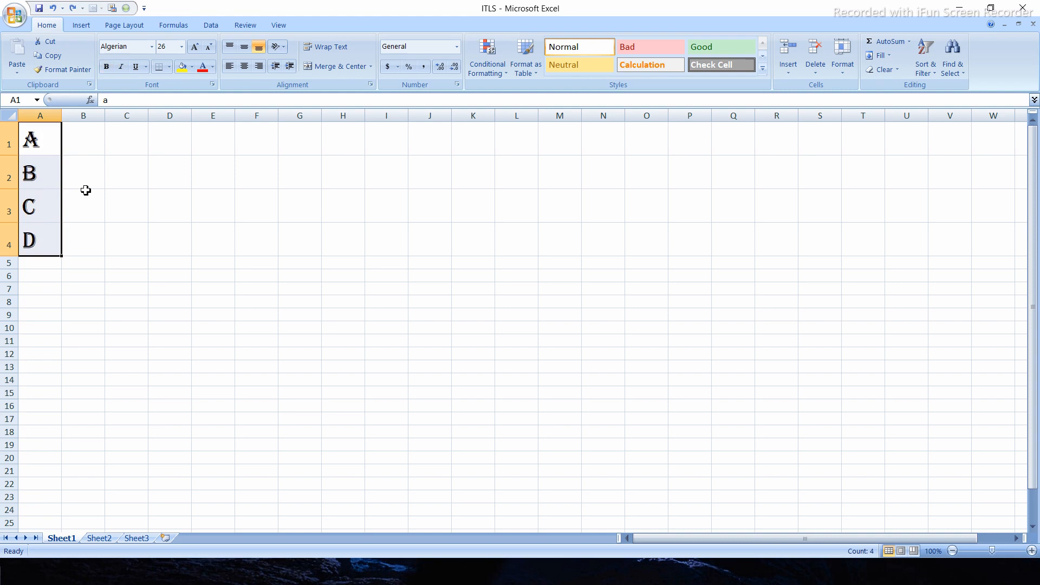
- Switch bold on and off for cells A1:A4, and make the letters italic
{"action": "key", "text": "ctrl+b"}
{"action": "key", "text": "ctrl+b"}
{"action": "key", "text": "ctrl+i"}
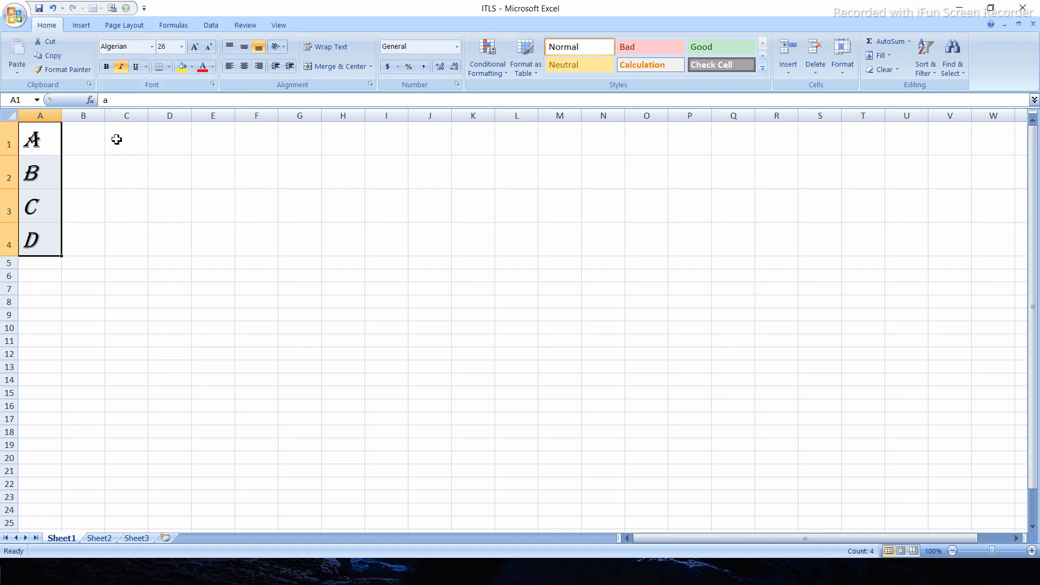
- Try underlining cell A1 and the range A1:A4, and undo the last underline change
{"action": "left_click", "coordinate": [56, 147]}
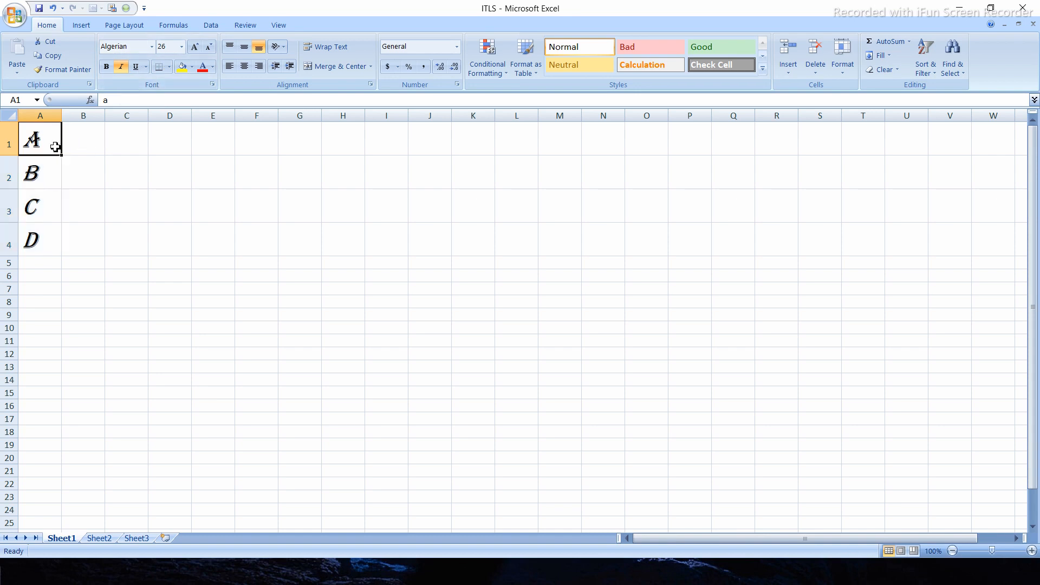
{"action": "left_click", "coordinate": [134, 67]}
{"action": "left_click_drag", "start_coordinate": [48, 138], "coordinate": [45, 241]}
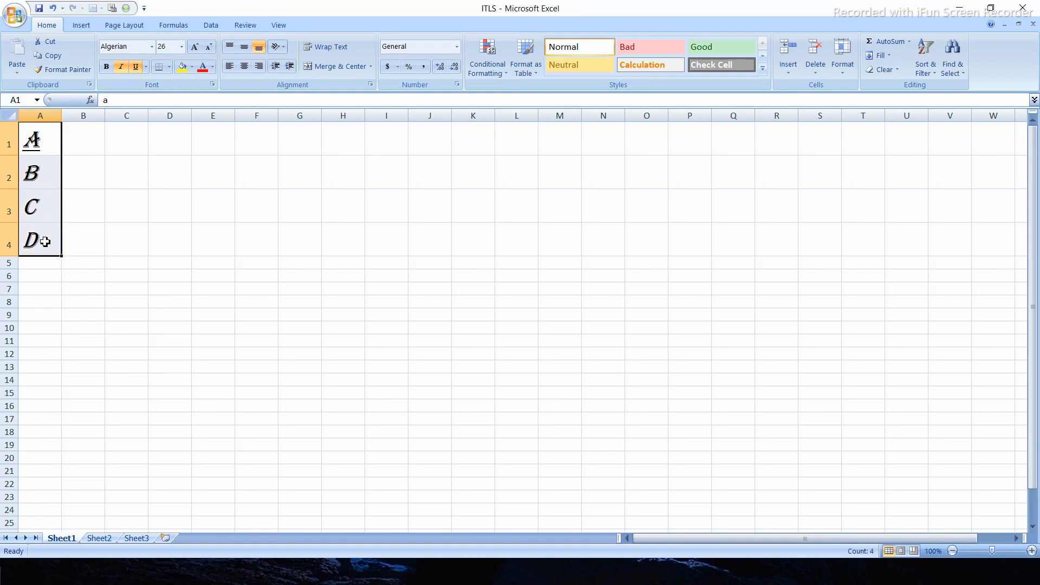
{"action": "left_click", "coordinate": [137, 67]}
{"action": "left_click", "coordinate": [137, 69]}
{"action": "key", "text": "ctrl+z"}
{"action": "left_click", "coordinate": [151, 211]}
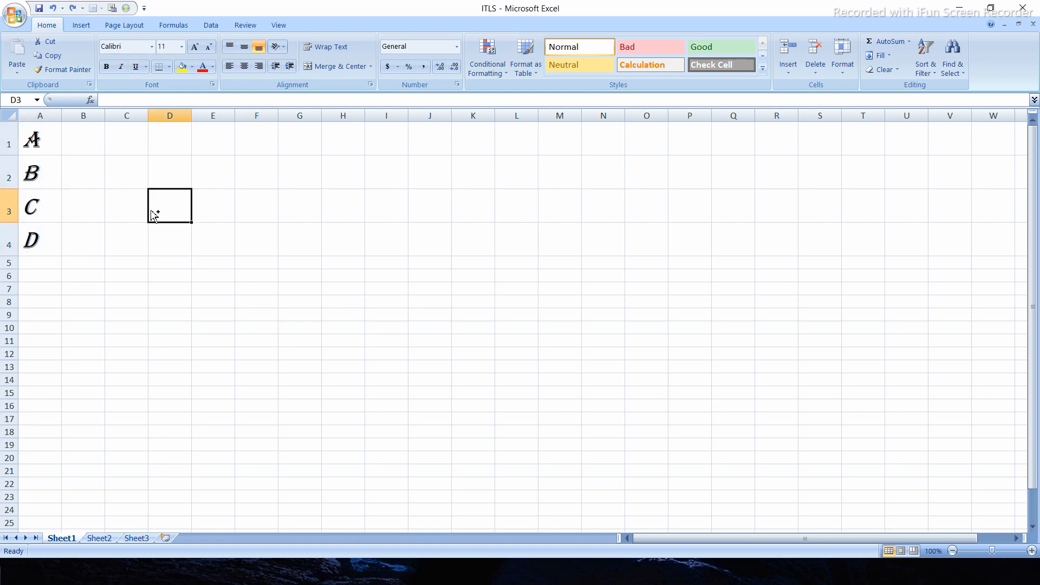
- Underline the letters in cells A1:A4
{"action": "key", "text": "ctrl+u"}
{"action": "left_click_drag", "start_coordinate": [42, 141], "coordinate": [39, 236]}
{"action": "key", "text": "ctrl+u"}
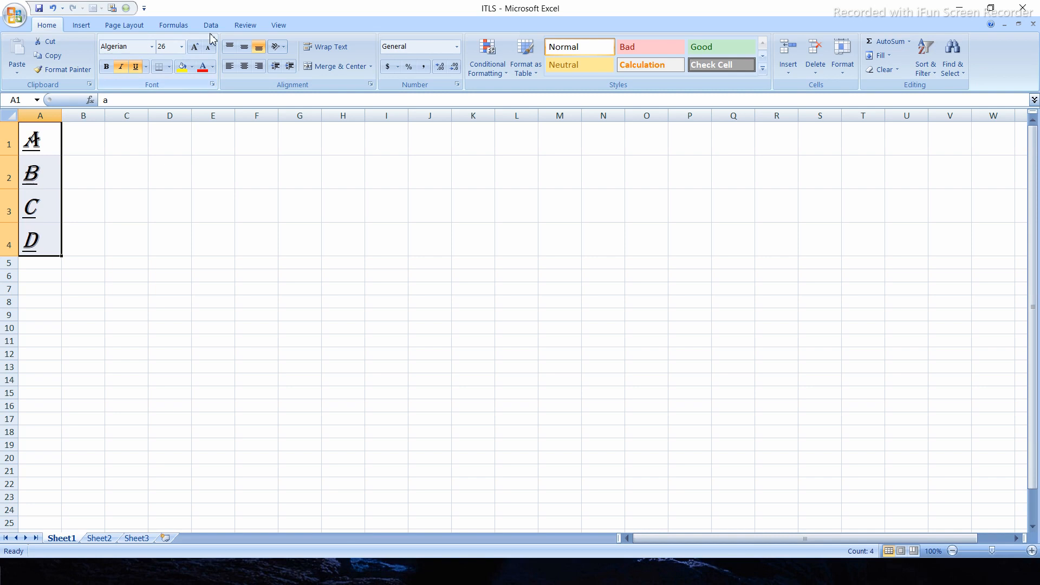
{"action": "left_click", "coordinate": [77, 161]}
{"action": "left_click", "coordinate": [72, 275]}
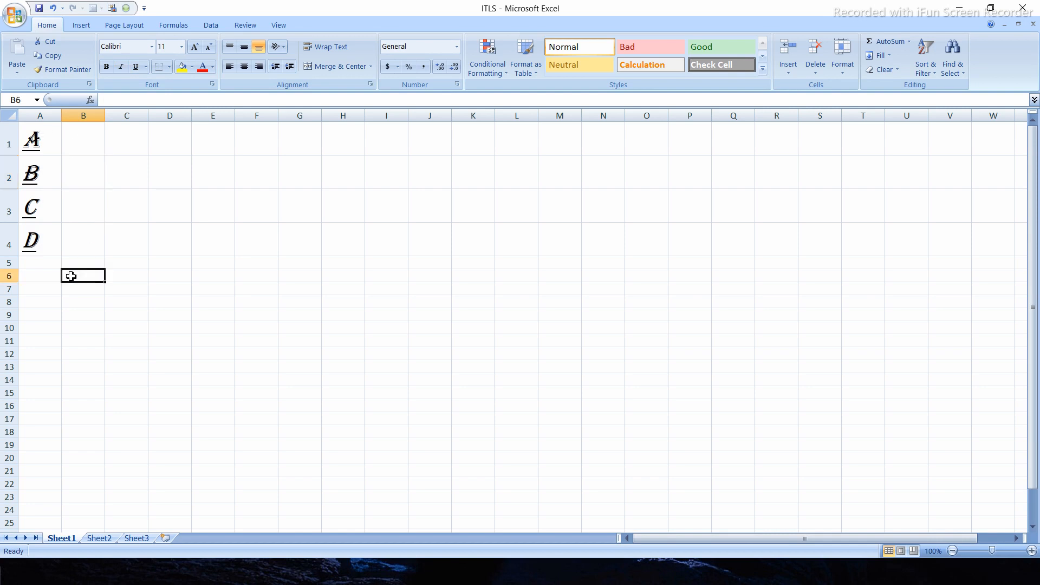
- Enter the letter "A" in cell E3
{"action": "left_click", "coordinate": [214, 206]}
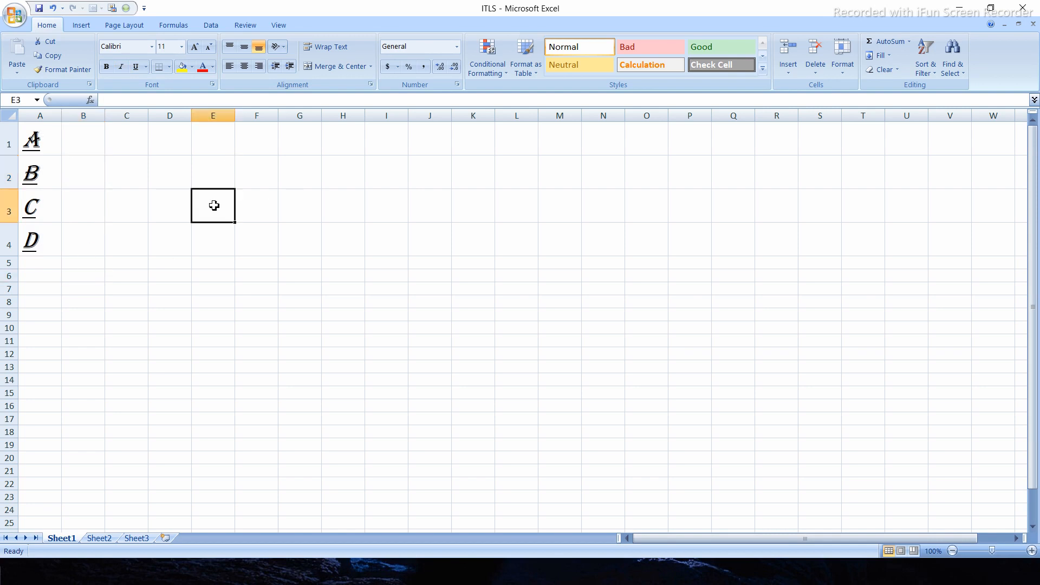
{"action": "type", "text": "a"}
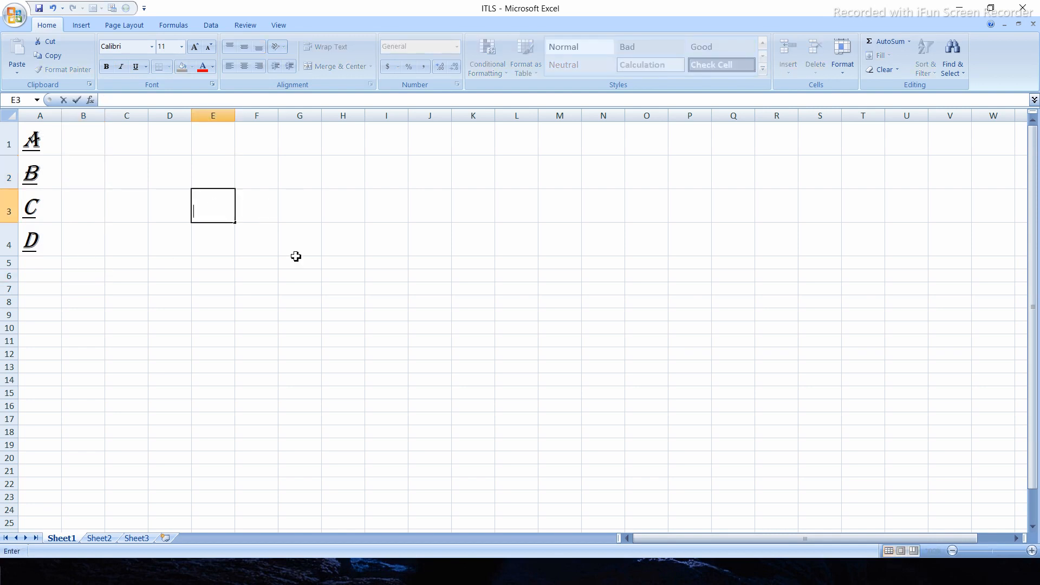
{"action": "left_click", "coordinate": [163, 201]}
{"action": "left_click", "coordinate": [103, 200]}
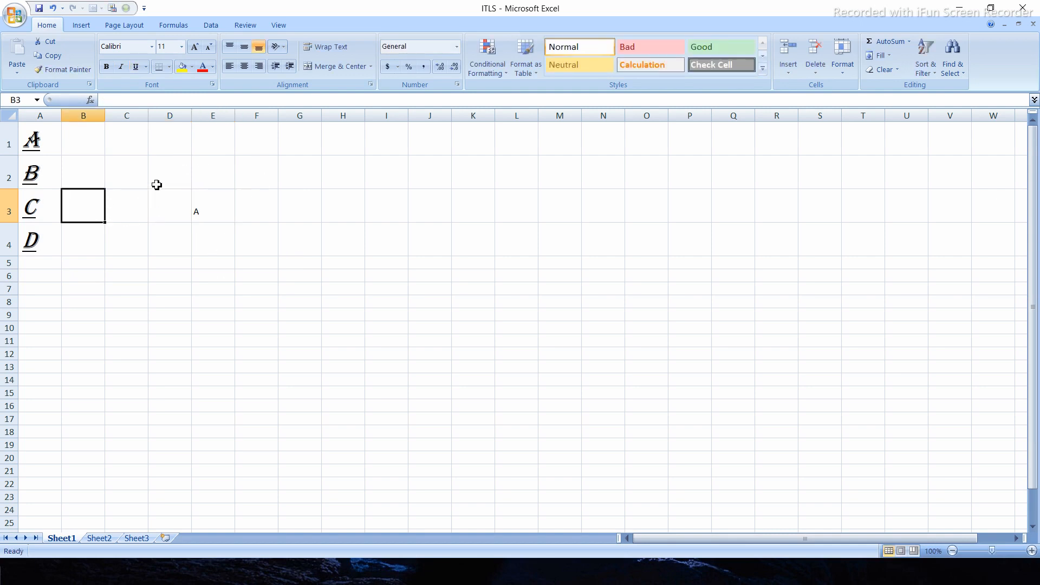
- Center the letter in cell E3 horizontally and bring its font size to 36
{"action": "left_click", "coordinate": [200, 206]}
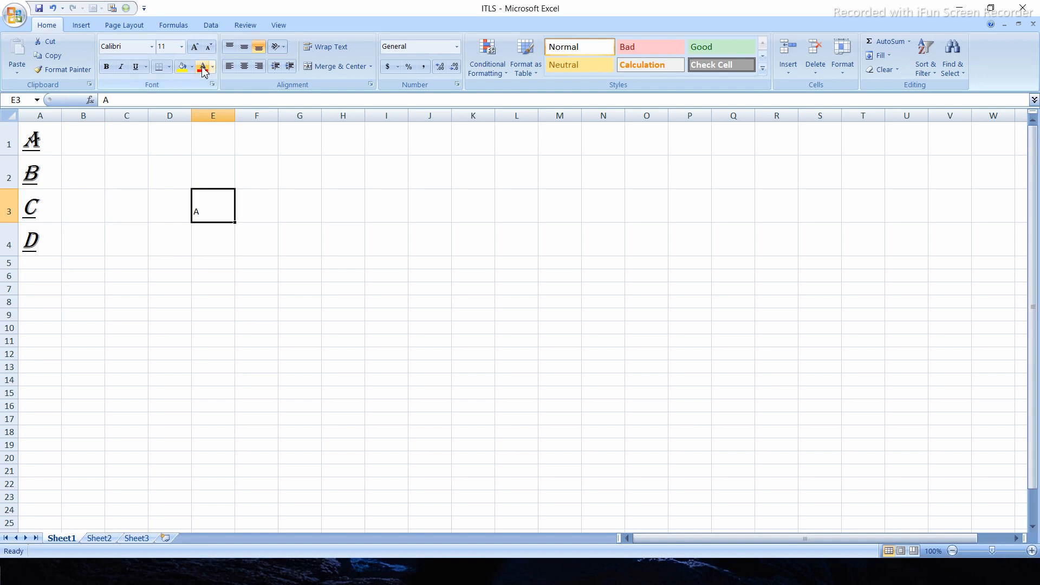
{"action": "left_click", "coordinate": [243, 65]}
{"action": "left_click", "coordinate": [195, 47]}
{"action": "left_click", "coordinate": [195, 47]}
{"action": "left_click", "coordinate": [195, 47]}
{"action": "left_click", "coordinate": [195, 47]}
{"action": "left_click", "coordinate": [195, 48]}
{"action": "left_click", "coordinate": [195, 47]}
{"action": "left_click", "coordinate": [195, 47]}
{"action": "left_click", "coordinate": [195, 47]}
{"action": "left_click", "coordinate": [210, 48]}
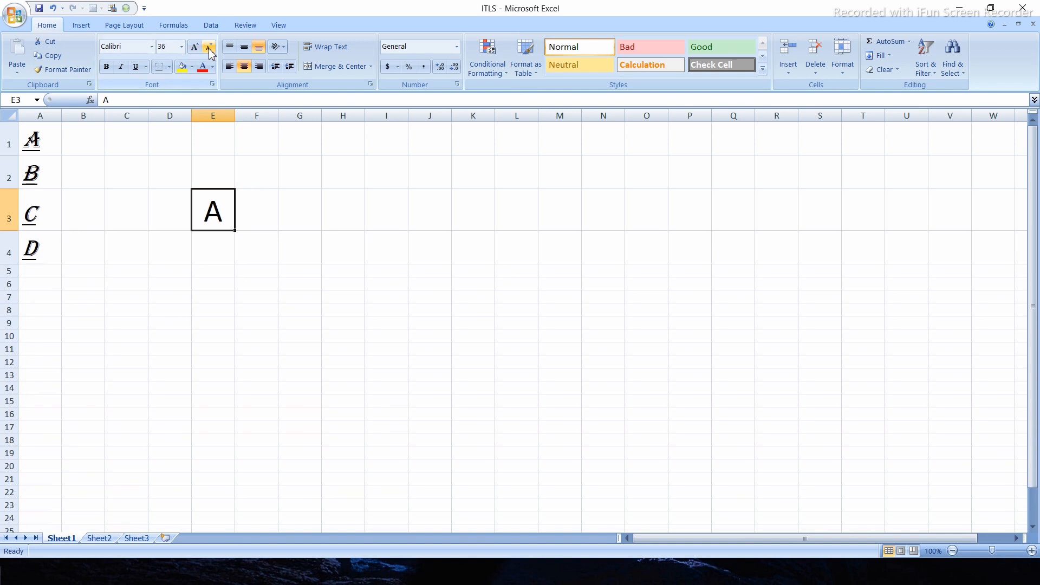
- Add a bottom border to cell E3
{"action": "left_click", "coordinate": [141, 255]}
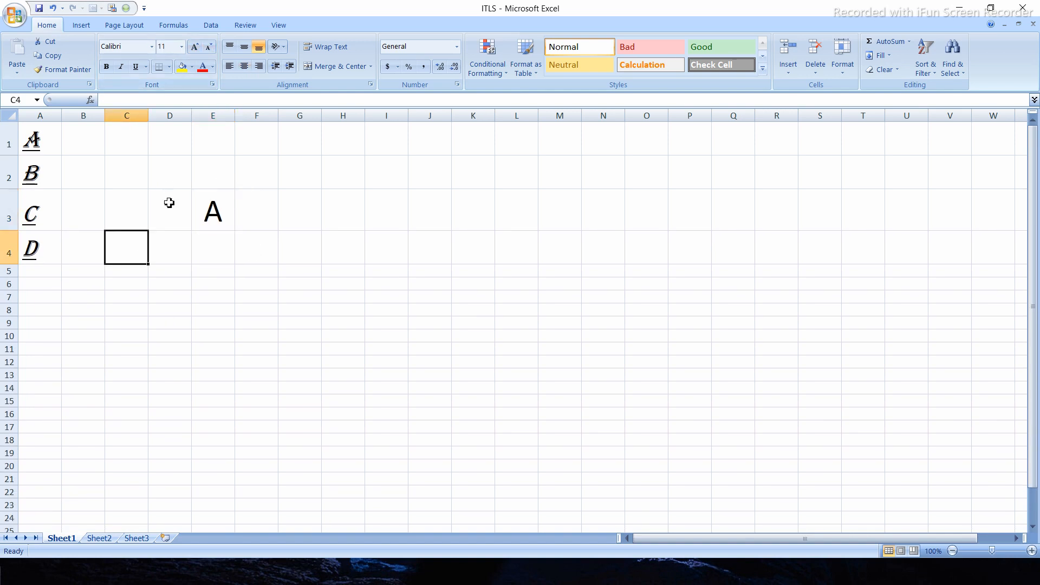
{"action": "left_click", "coordinate": [212, 206]}
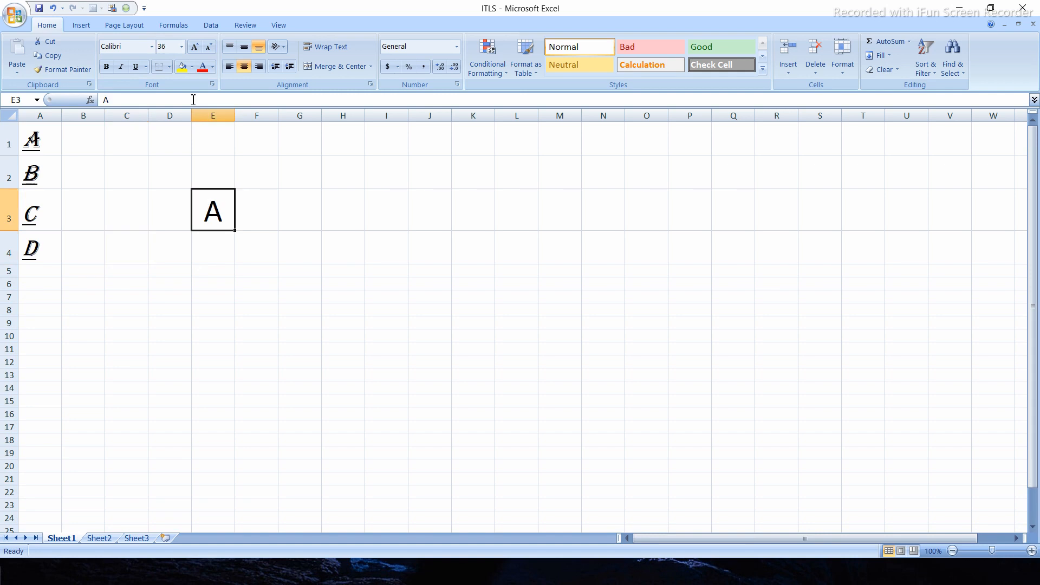
{"action": "left_click", "coordinate": [169, 67]}
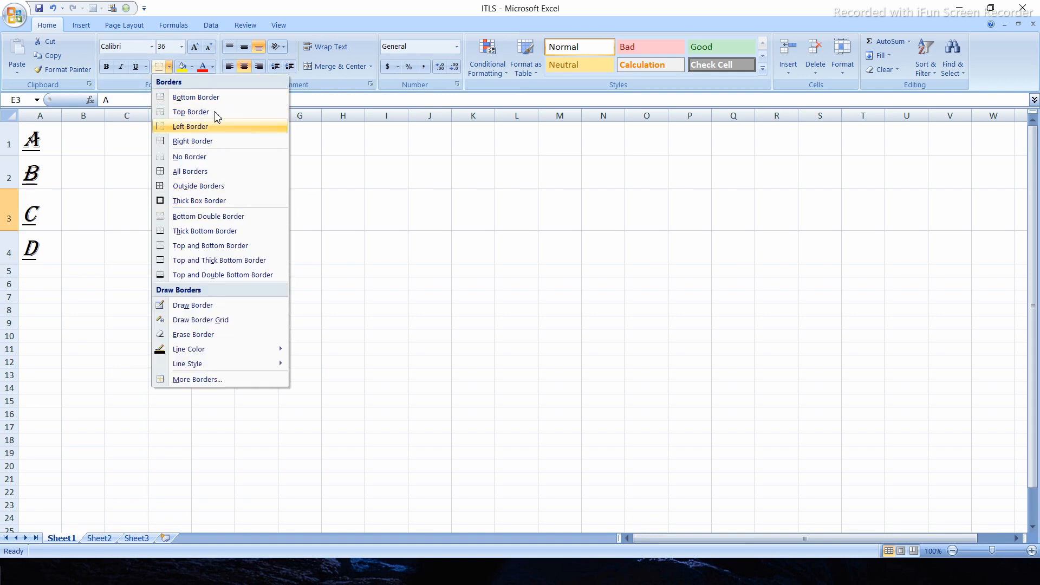
{"action": "left_click", "coordinate": [196, 97]}
{"action": "left_click", "coordinate": [272, 275]}
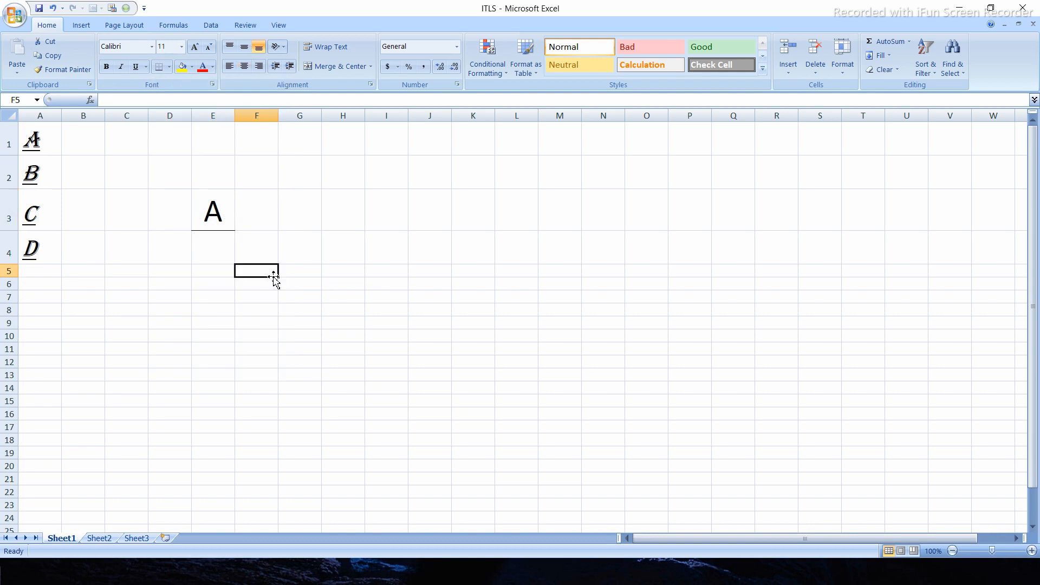
- Apply the All Borders option to cell E3
{"action": "left_click", "coordinate": [215, 210]}
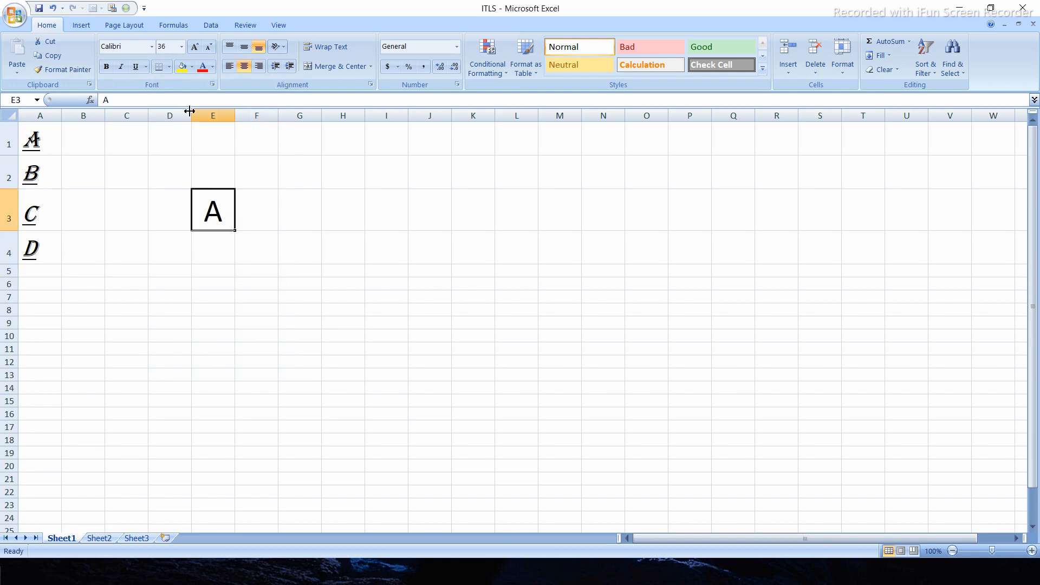
{"action": "left_click", "coordinate": [169, 67]}
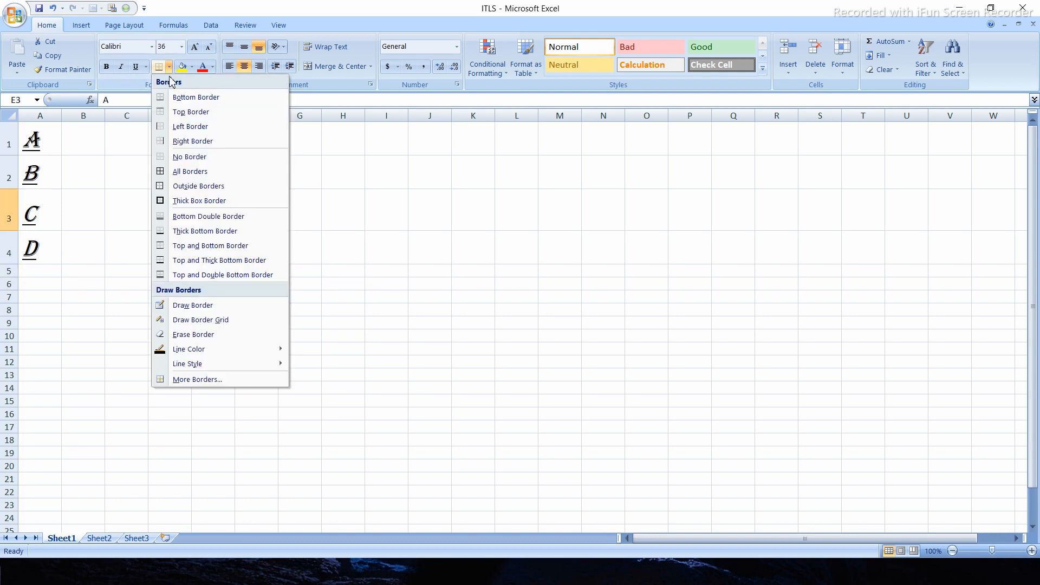
{"action": "left_click", "coordinate": [190, 171]}
{"action": "left_click", "coordinate": [270, 206]}
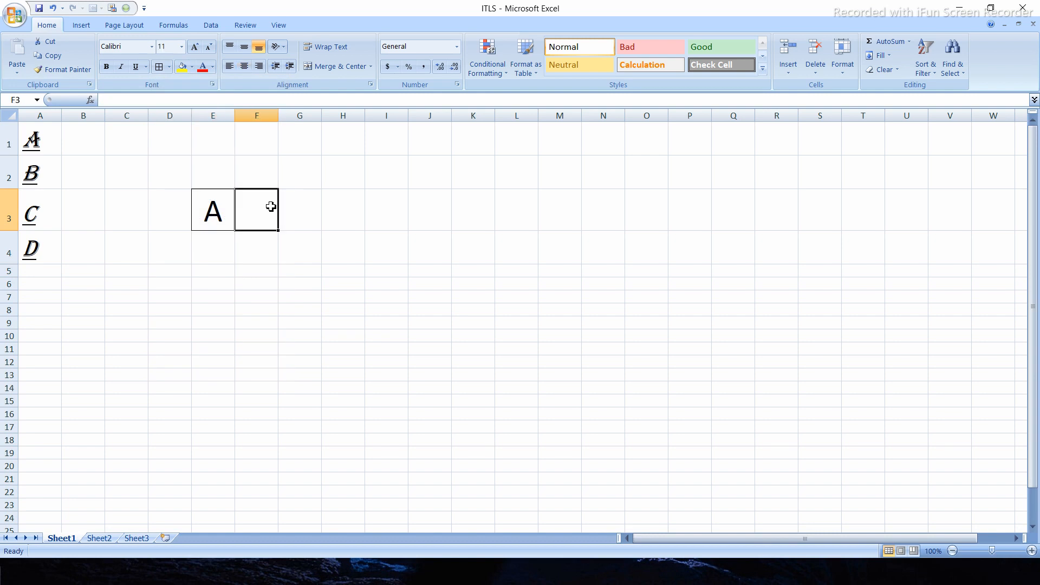
- Remove the borders from cell E3 with the No Border option
{"action": "left_click", "coordinate": [197, 308]}
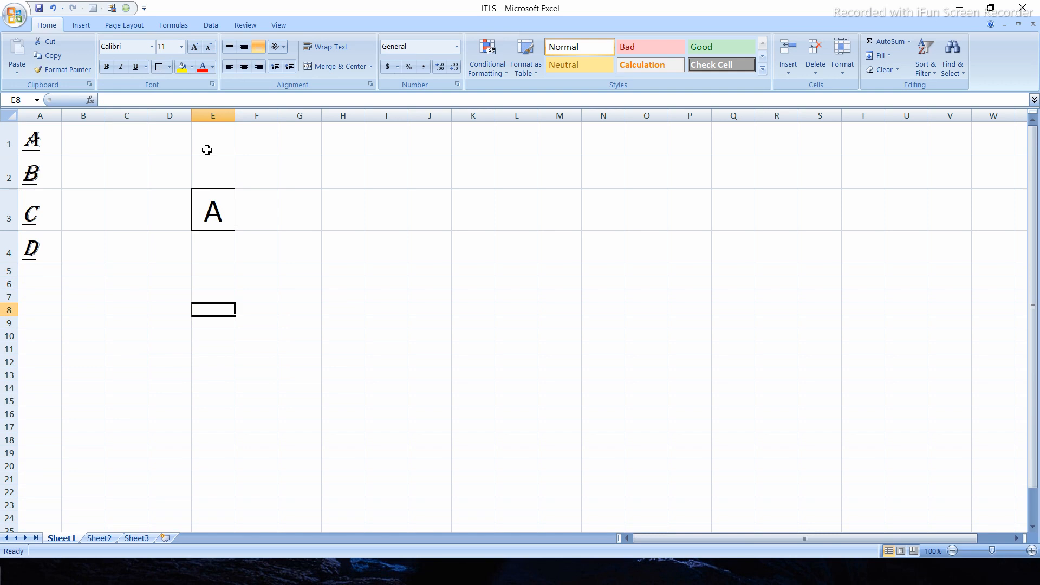
{"action": "left_click", "coordinate": [170, 68]}
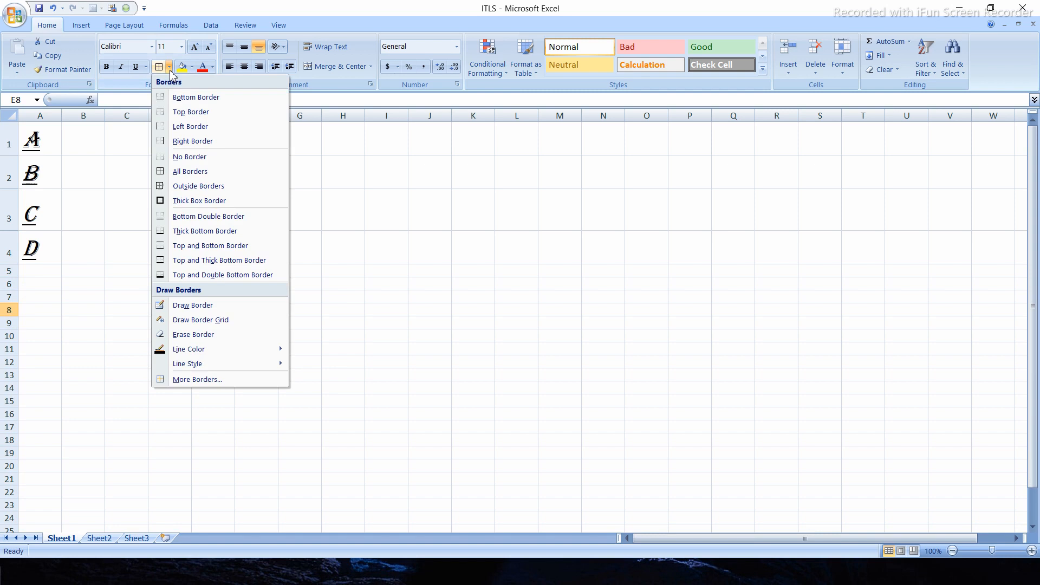
{"action": "left_click", "coordinate": [181, 156]}
{"action": "left_click", "coordinate": [288, 284]}
{"action": "left_click", "coordinate": [288, 199]}
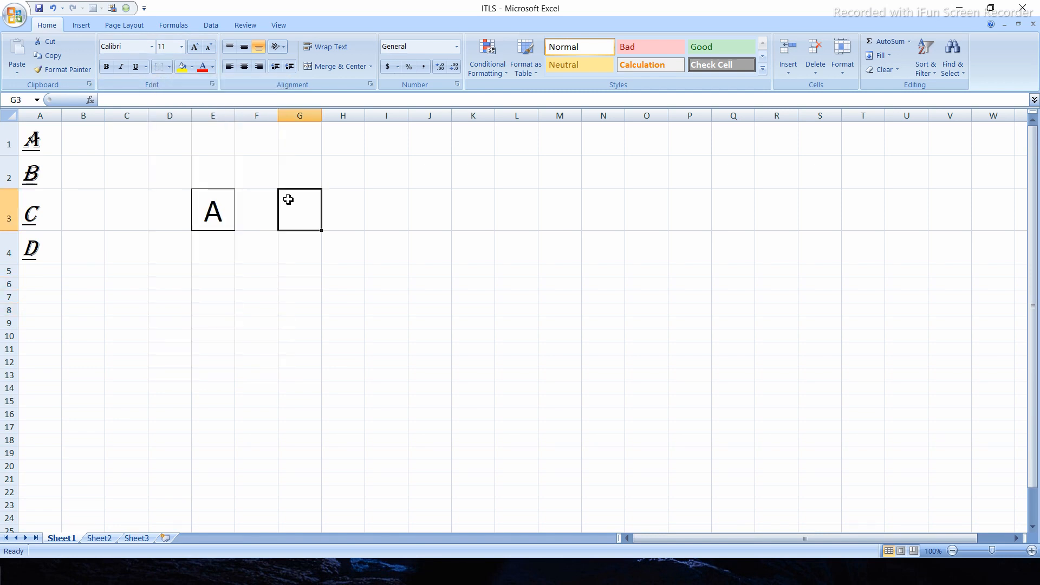
{"action": "left_click", "coordinate": [232, 200]}
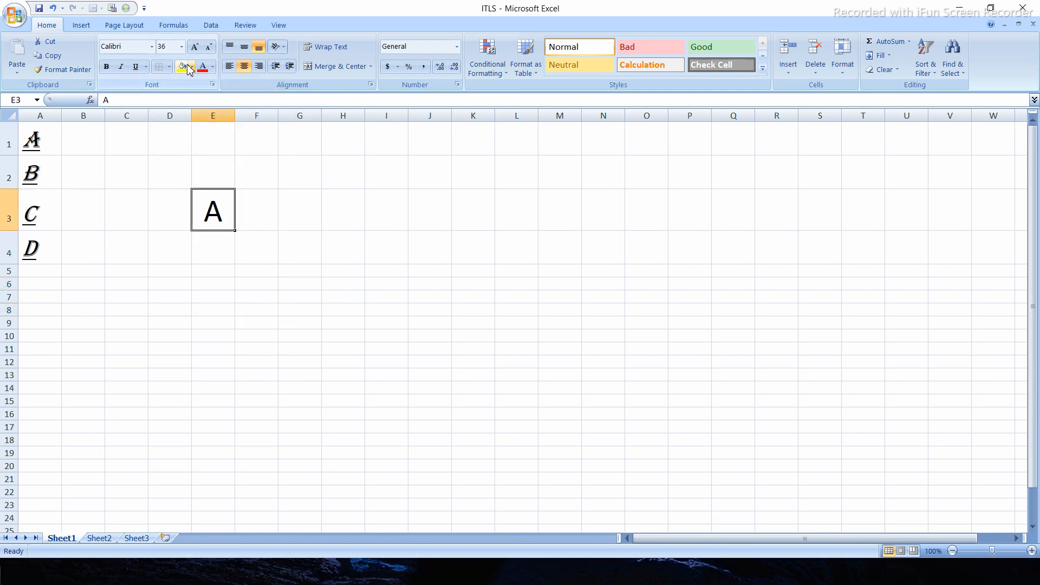
{"action": "left_click", "coordinate": [169, 67]}
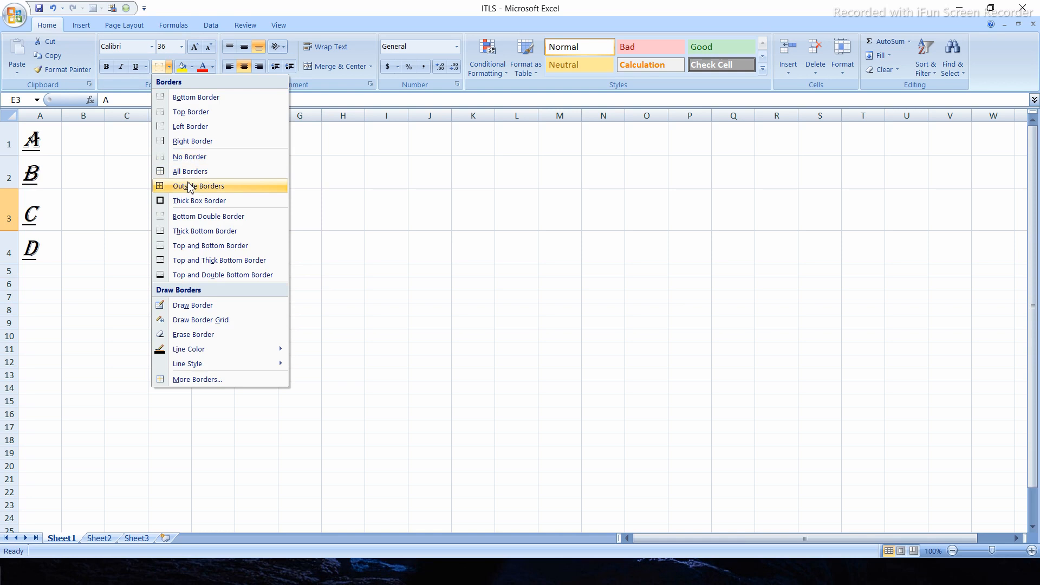
{"action": "left_click", "coordinate": [191, 156]}
{"action": "left_click", "coordinate": [145, 261]}
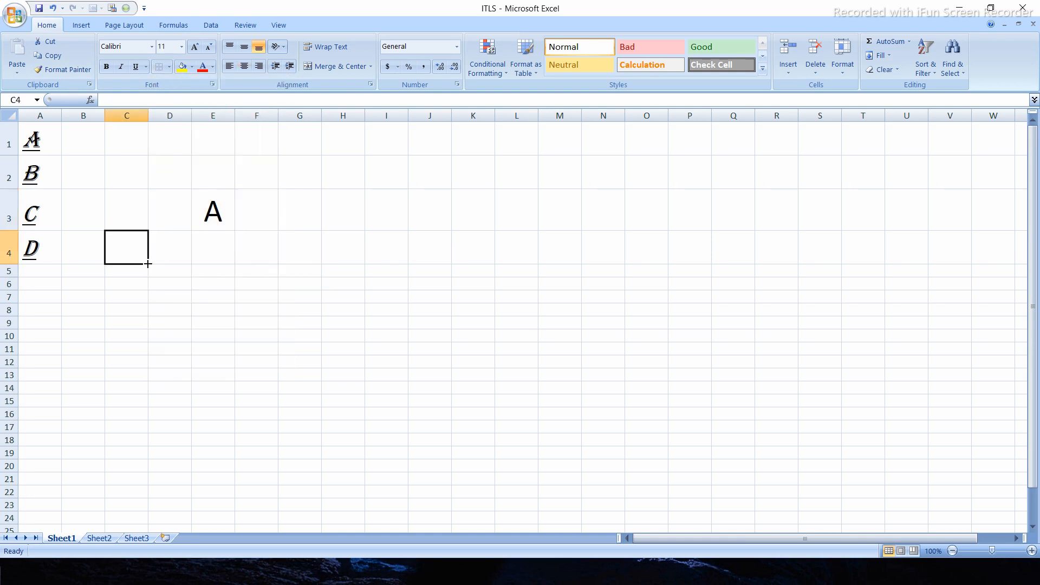
- Put a thick box border around cell E3
{"action": "left_click", "coordinate": [214, 209]}
{"action": "left_click", "coordinate": [170, 68]}
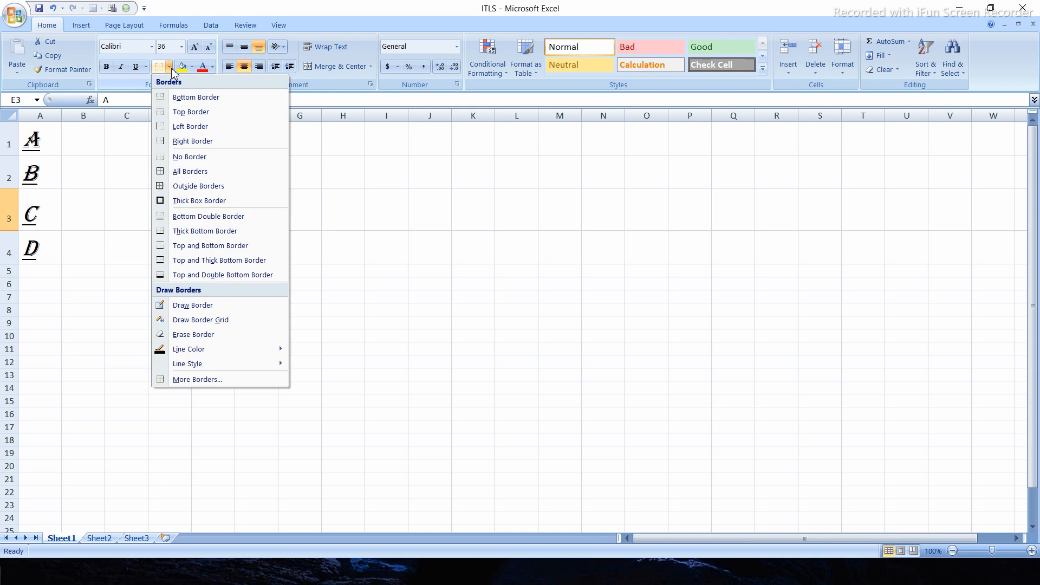
{"action": "left_click", "coordinate": [189, 202]}
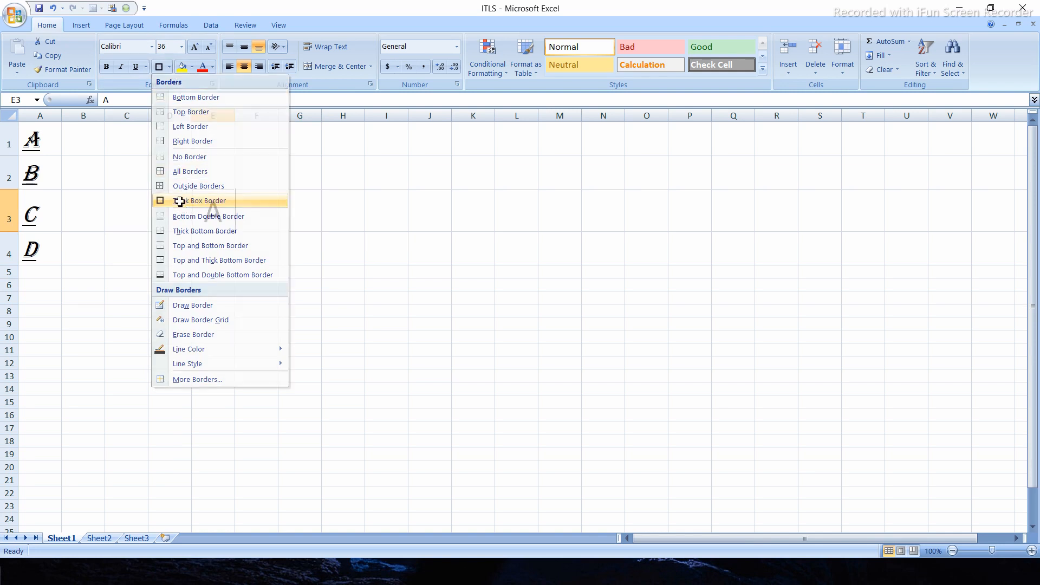
{"action": "left_click", "coordinate": [340, 211]}
- Try drawing borders on D3 and around F3:J8 with vertical lines before columns H and J, and undo them together with E3's thick box border
{"action": "left_click", "coordinate": [215, 201]}
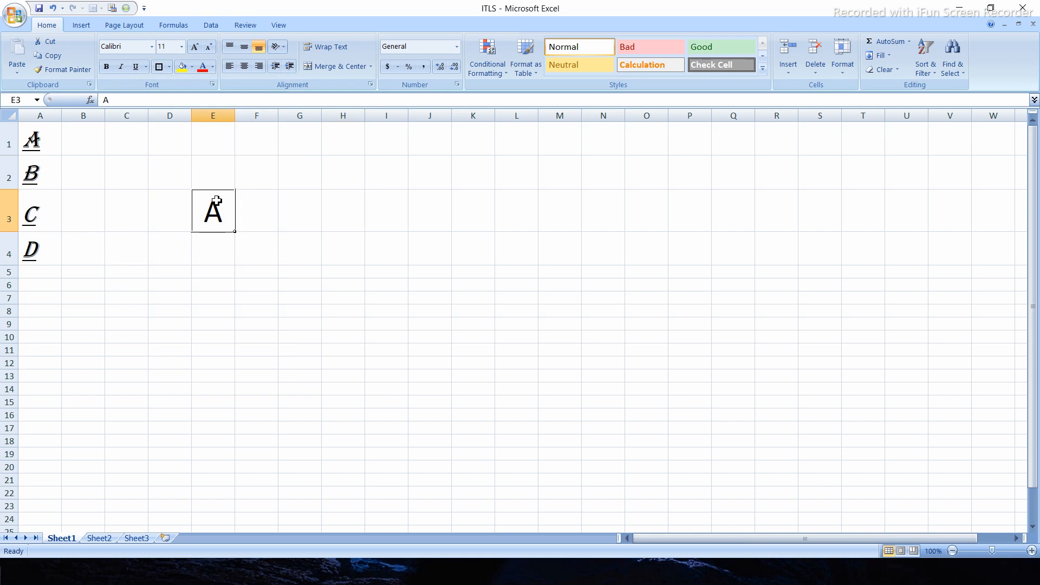
{"action": "left_click", "coordinate": [170, 67]}
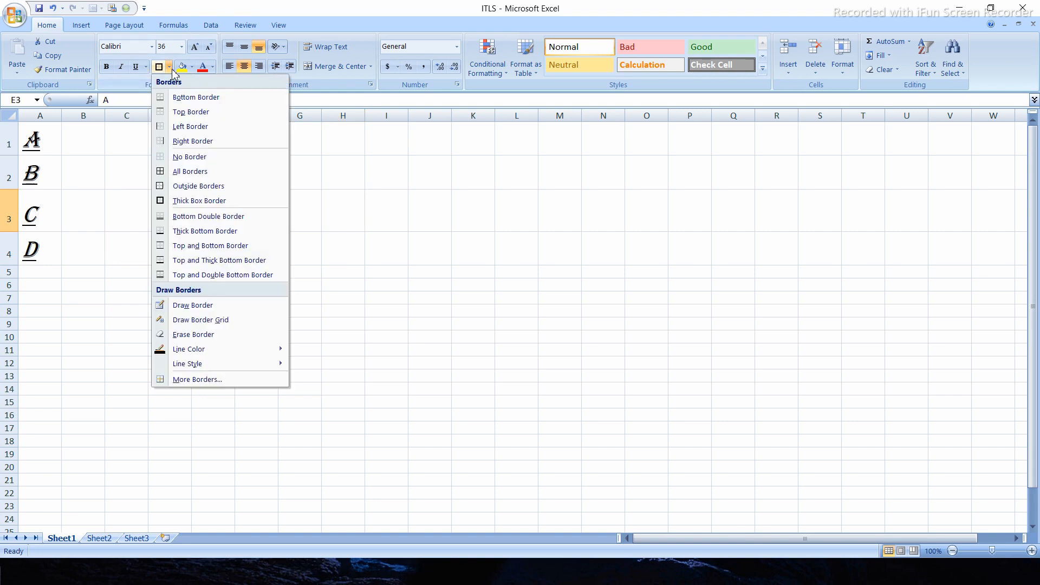
{"action": "left_click", "coordinate": [211, 306]}
{"action": "mouse_move", "coordinate": [187, 192]}
{"action": "left_mouse_down"}
{"action": "mouse_move", "coordinate": [334, 209]}
{"action": "mouse_move", "coordinate": [352, 276]}
{"action": "mouse_move", "coordinate": [429, 313]}
{"action": "left_mouse_up"}
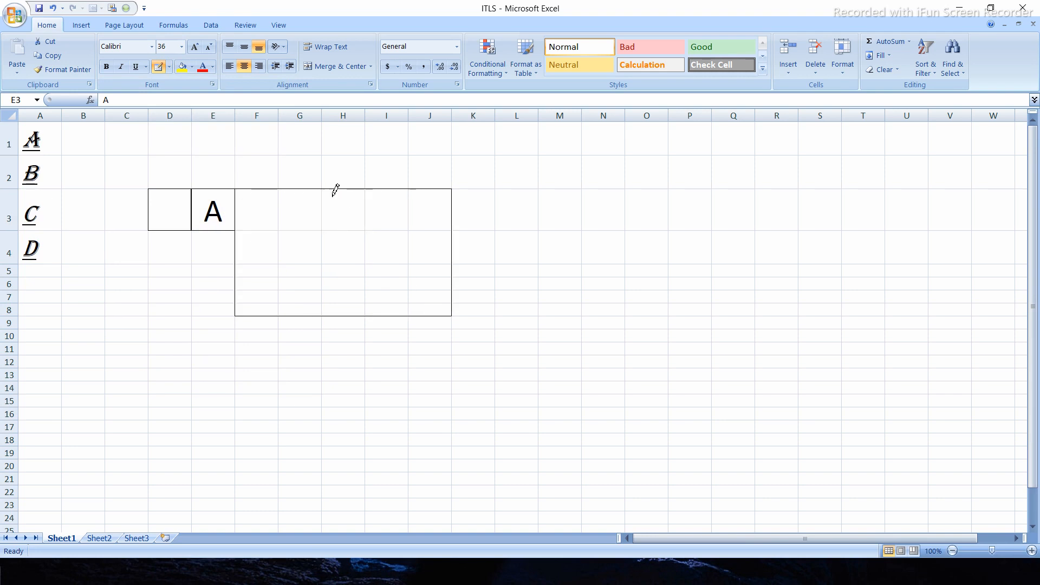
{"action": "left_click_drag", "start_coordinate": [324, 189], "coordinate": [330, 313]}
{"action": "left_click_drag", "start_coordinate": [409, 188], "coordinate": [413, 314]}
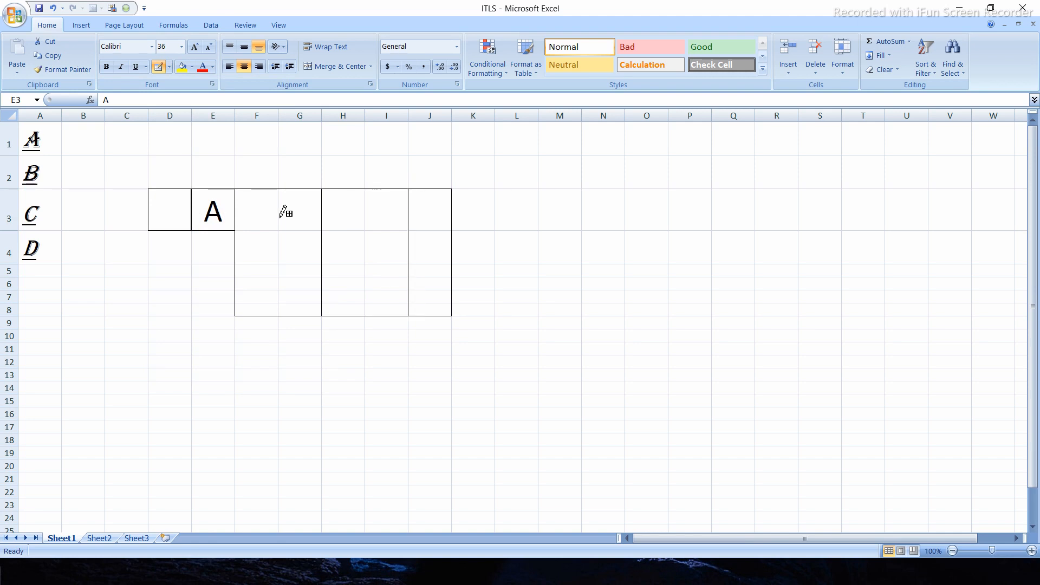
{"action": "key", "text": "ctrl+z"}
{"action": "key", "text": "ctrl+z"}
{"action": "key", "text": "ctrl+z"}
{"action": "key", "text": "ctrl+z"}
{"action": "key", "text": "ctrl+z"}
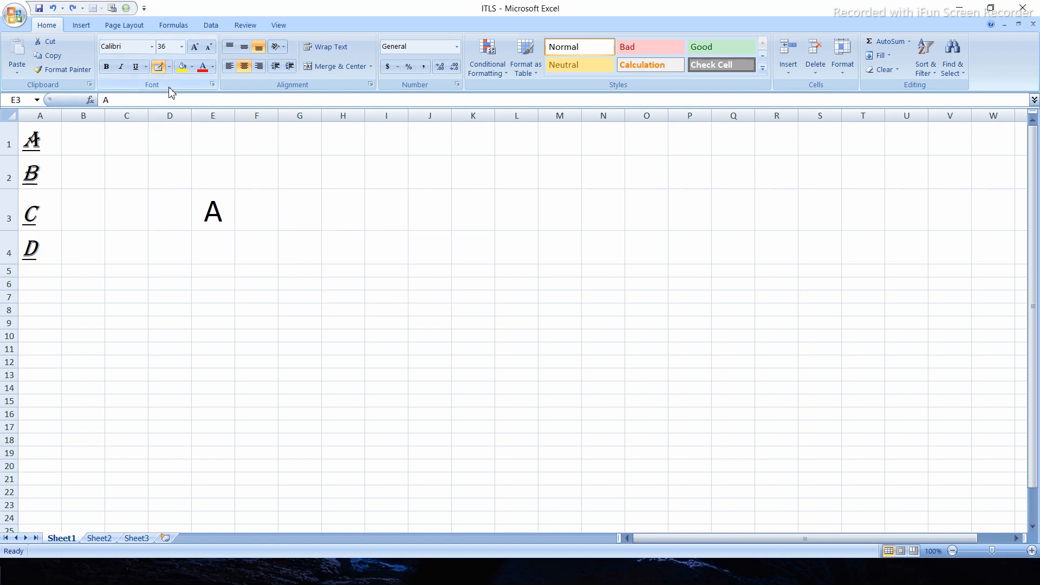
- Add a thick bottom border to cell E3
{"action": "left_click", "coordinate": [170, 67]}
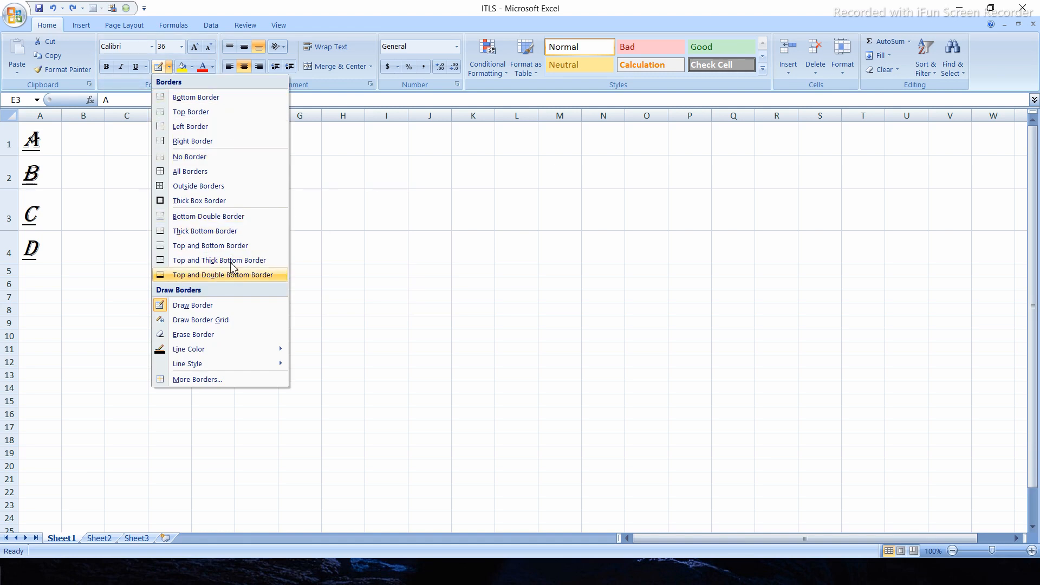
{"action": "left_click", "coordinate": [227, 233]}
{"action": "left_click", "coordinate": [287, 283]}
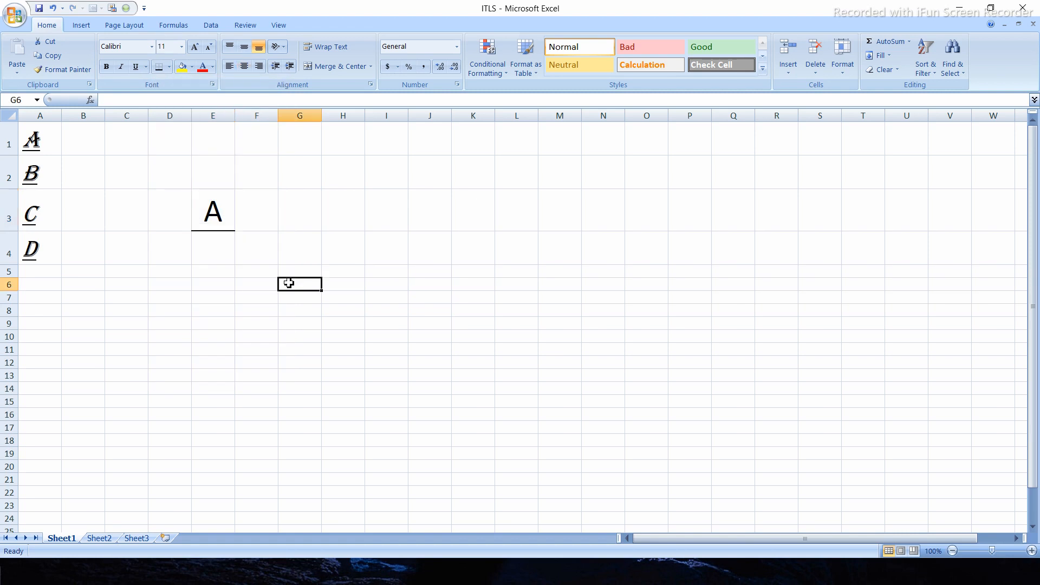
- Try drawing a border grid over cells G5:P15, and undo it
{"action": "left_click", "coordinate": [219, 206]}
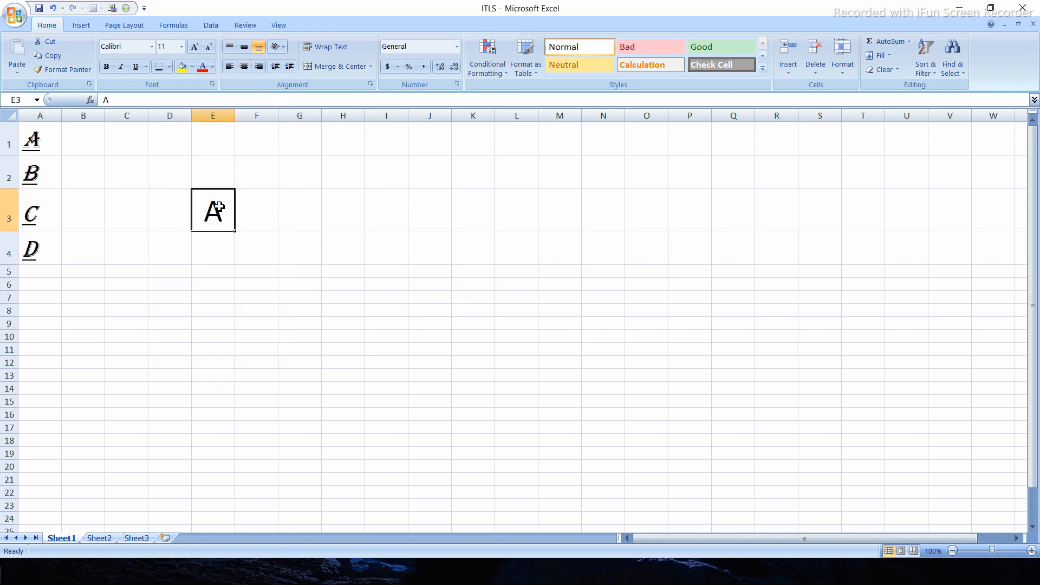
{"action": "left_click", "coordinate": [169, 67]}
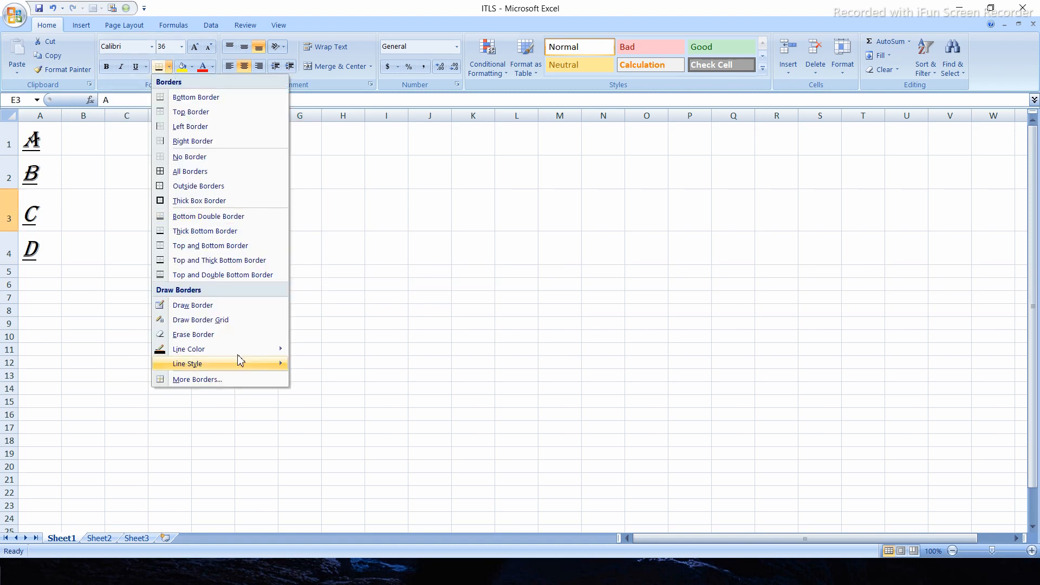
{"action": "left_click", "coordinate": [194, 320]}
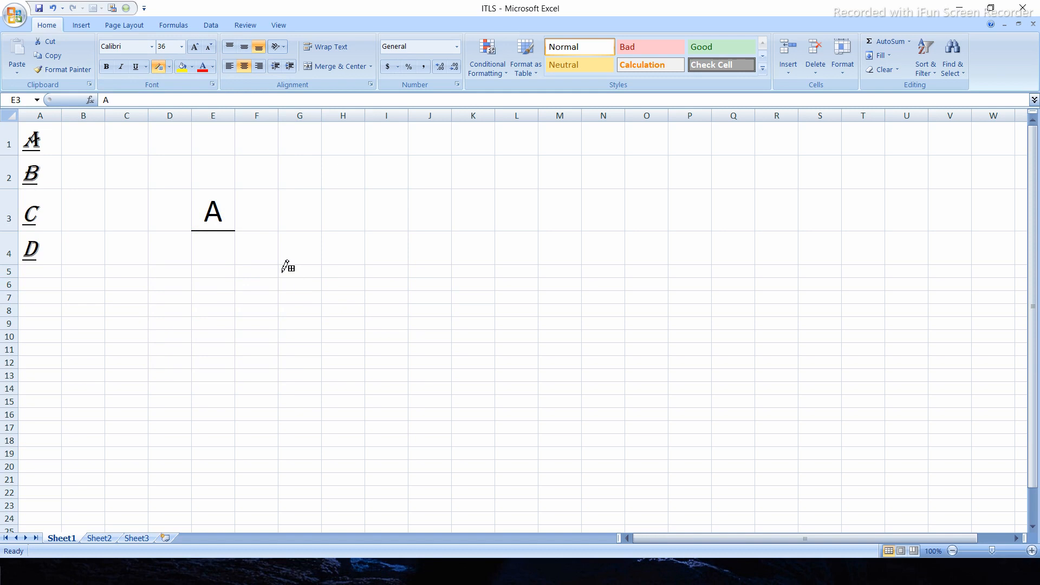
{"action": "mouse_move", "coordinate": [283, 271]}
{"action": "left_mouse_down"}
{"action": "mouse_move", "coordinate": [504, 362]}
{"action": "mouse_move", "coordinate": [598, 387]}
{"action": "mouse_move", "coordinate": [703, 388]}
{"action": "mouse_move", "coordinate": [683, 407]}
{"action": "mouse_move", "coordinate": [676, 401]}
{"action": "left_mouse_up"}
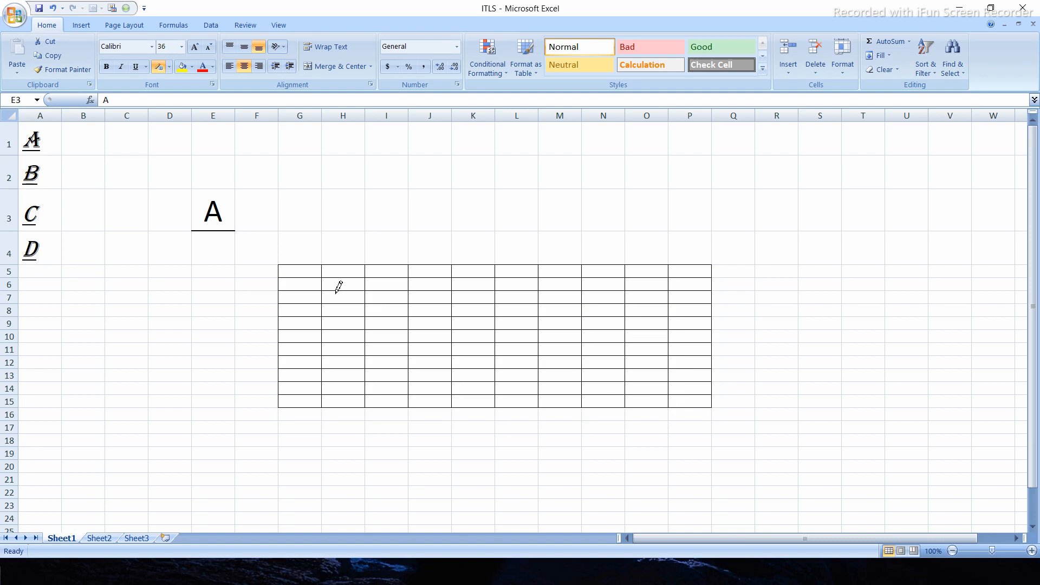
{"action": "key", "text": "ctrl+z"}
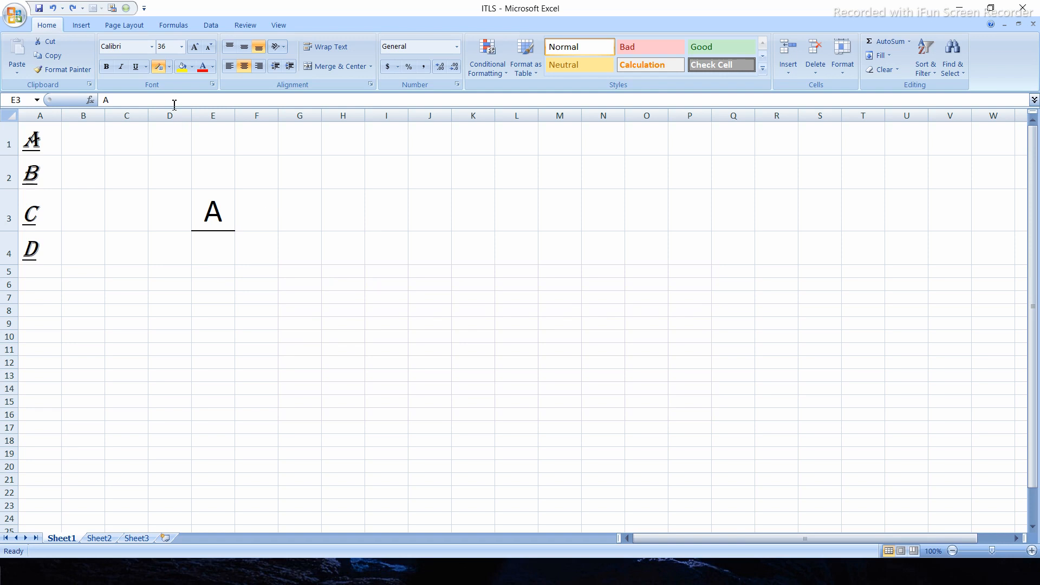
- Try drawing a plain outline border with Draw Border around a block of empty cells starting in column G, and undo it
{"action": "left_click", "coordinate": [169, 67]}
{"action": "left_click", "coordinate": [182, 302]}
{"action": "mouse_move", "coordinate": [283, 263]}
{"action": "left_mouse_down"}
{"action": "mouse_move", "coordinate": [337, 289]}
{"action": "mouse_move", "coordinate": [369, 350]}
{"action": "mouse_move", "coordinate": [369, 399]}
{"action": "mouse_move", "coordinate": [427, 513]}
{"action": "left_mouse_up"}
{"action": "key", "text": "ctrl+z"}
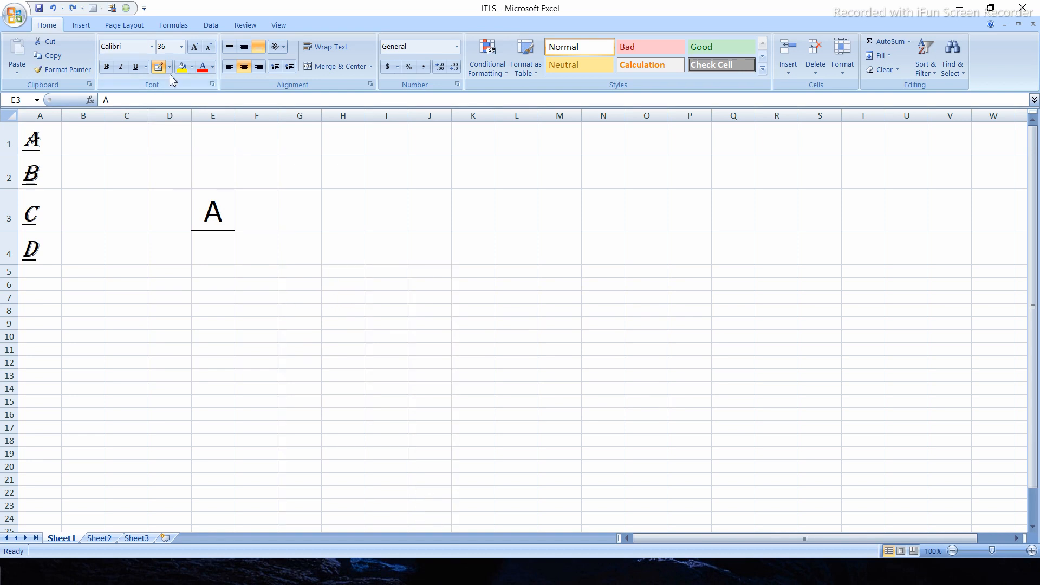
- Draw a border grid over cells G6:R16, leave grid drawing, and undo the grid and E3's thick bottom border
{"action": "left_click", "coordinate": [169, 66]}
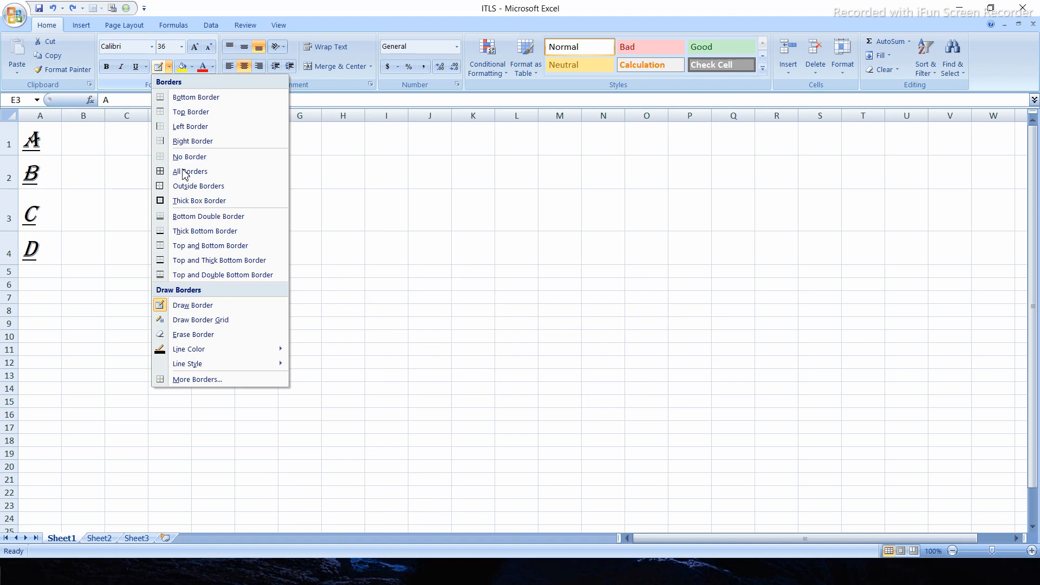
{"action": "left_click", "coordinate": [196, 320]}
{"action": "mouse_move", "coordinate": [280, 276]}
{"action": "left_mouse_down"}
{"action": "mouse_move", "coordinate": [553, 367]}
{"action": "mouse_move", "coordinate": [600, 355]}
{"action": "mouse_move", "coordinate": [723, 404]}
{"action": "mouse_move", "coordinate": [769, 409]}
{"action": "left_mouse_up"}
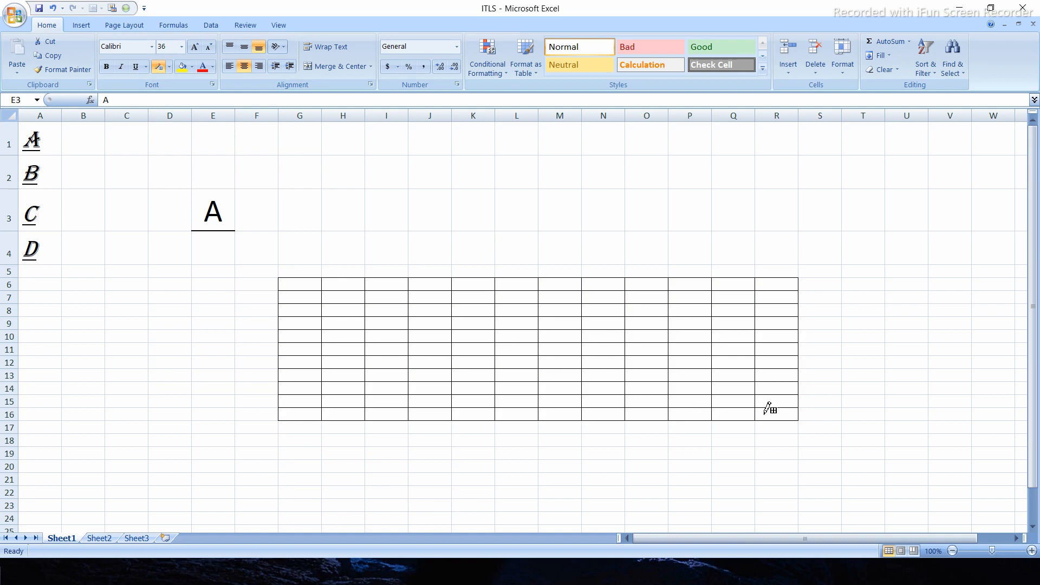
{"action": "left_click", "coordinate": [170, 66]}
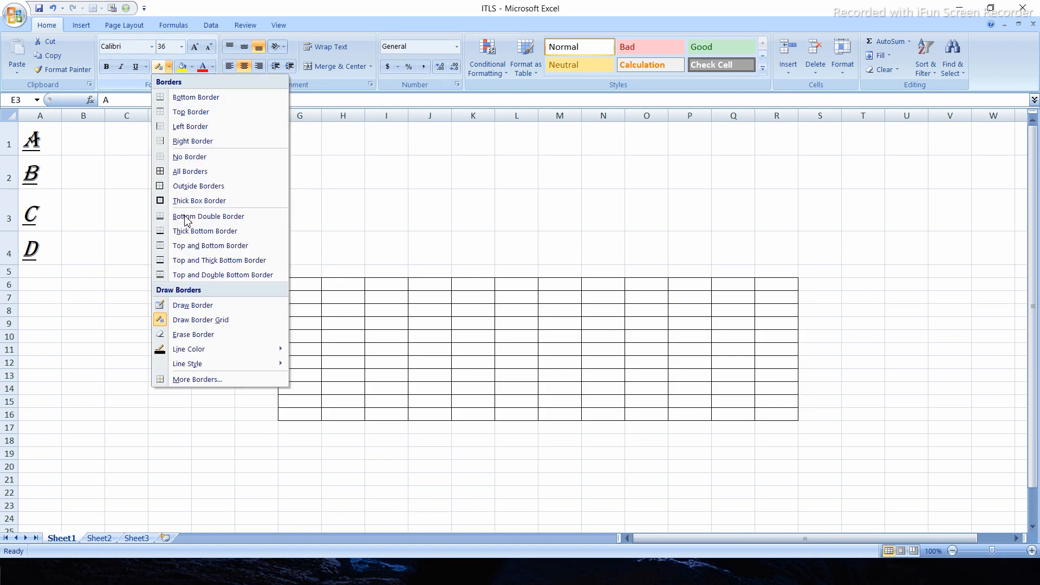
{"action": "left_click", "coordinate": [190, 323]}
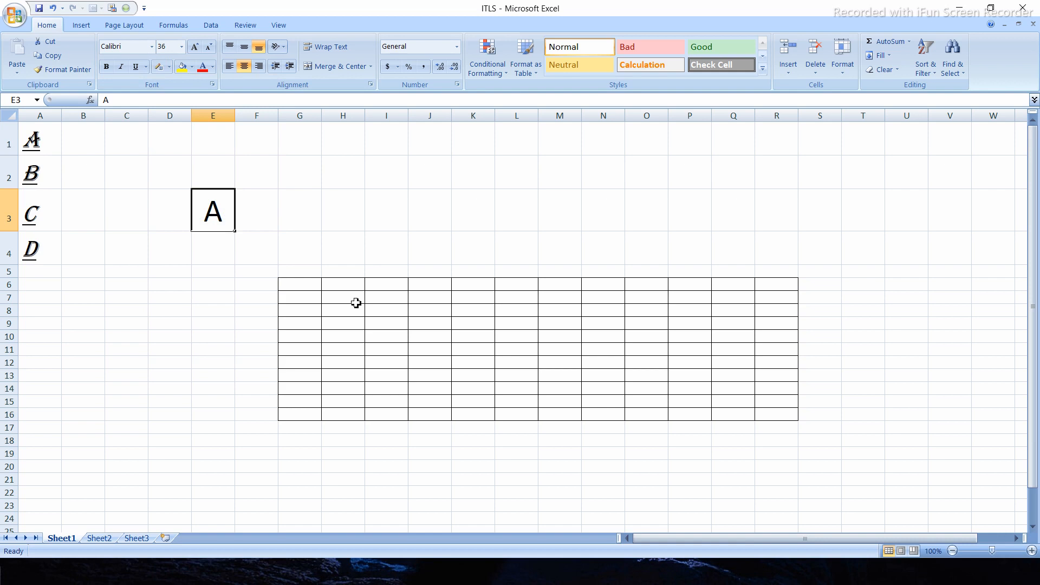
{"action": "key", "text": "ctrl+z"}
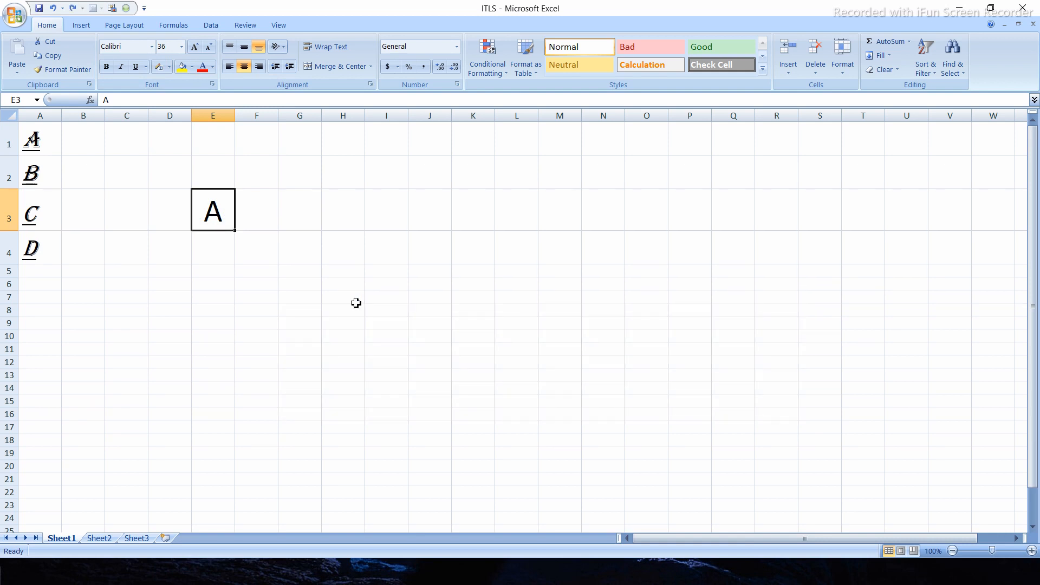
- Try Erase Border over a block of empty cells starting in column I, after selecting H7
{"action": "left_click", "coordinate": [356, 302]}
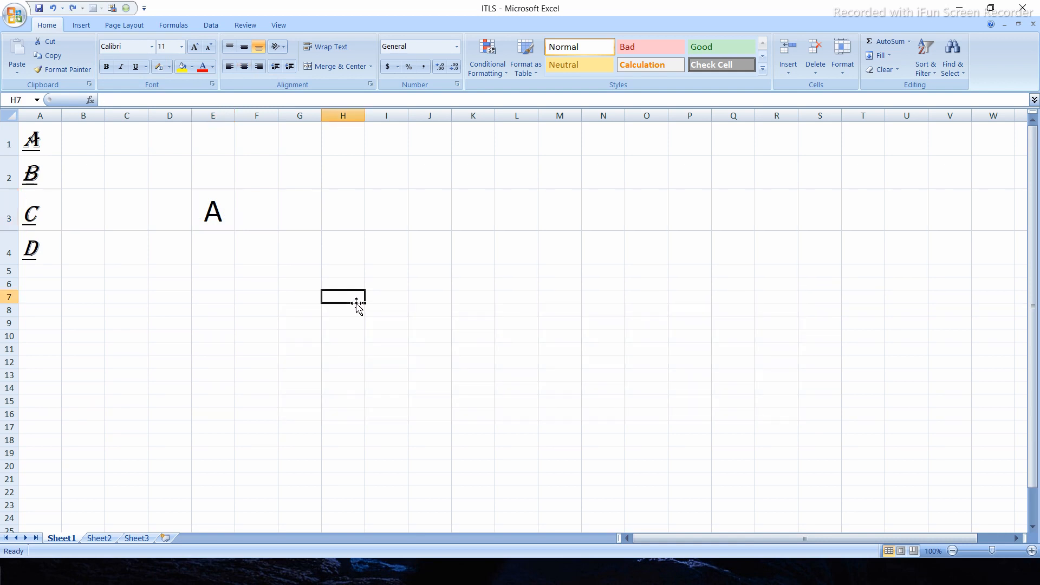
{"action": "left_click", "coordinate": [169, 69]}
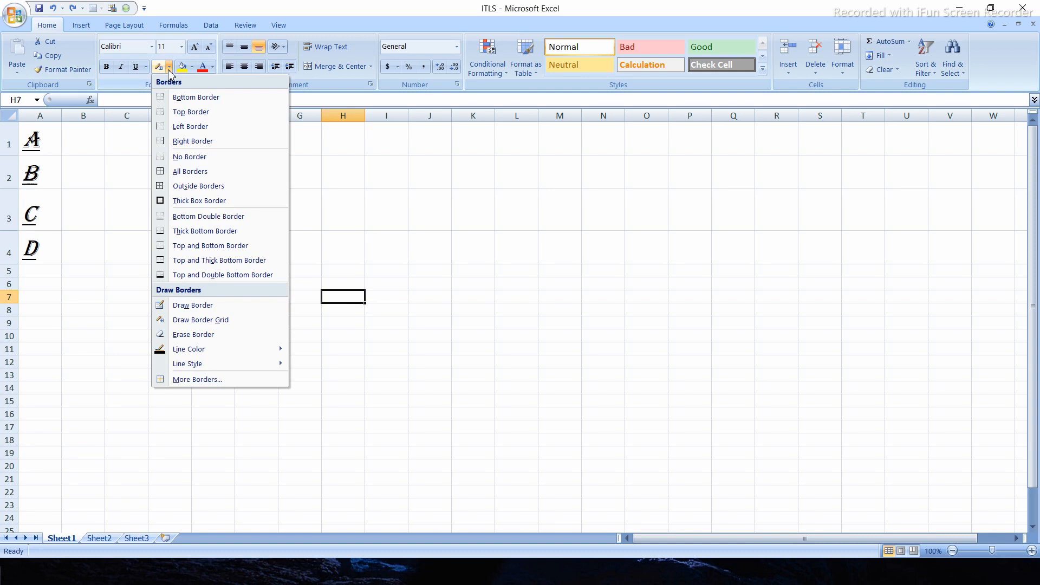
{"action": "left_click", "coordinate": [192, 335]}
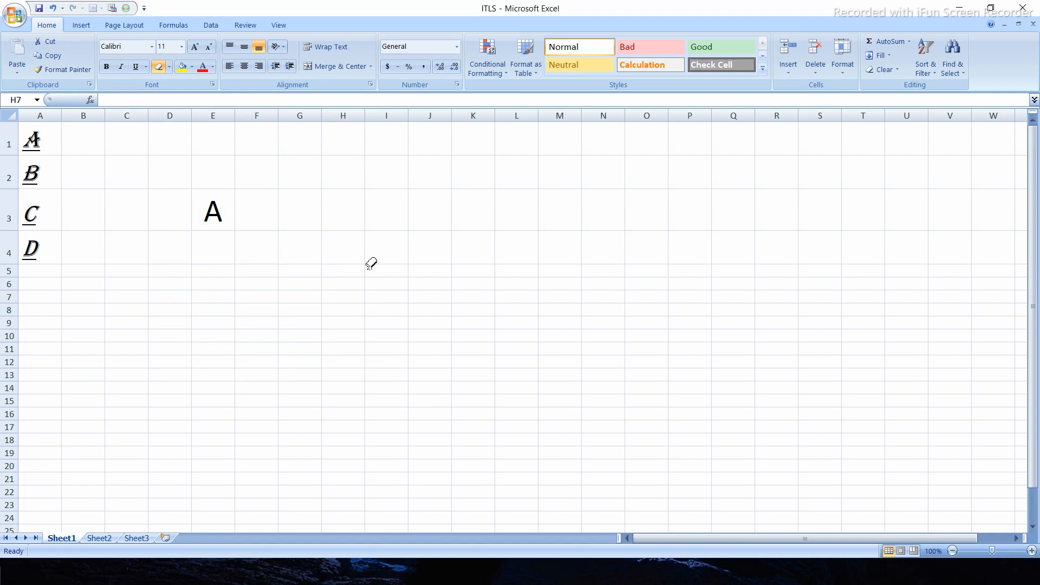
{"action": "mouse_move", "coordinate": [371, 268]}
{"action": "left_mouse_down"}
{"action": "mouse_move", "coordinate": [492, 341]}
{"action": "mouse_move", "coordinate": [553, 409]}
{"action": "left_mouse_up"}
- Leave border erasing and apply a thick box border to cell H7
{"action": "left_click", "coordinate": [170, 68]}
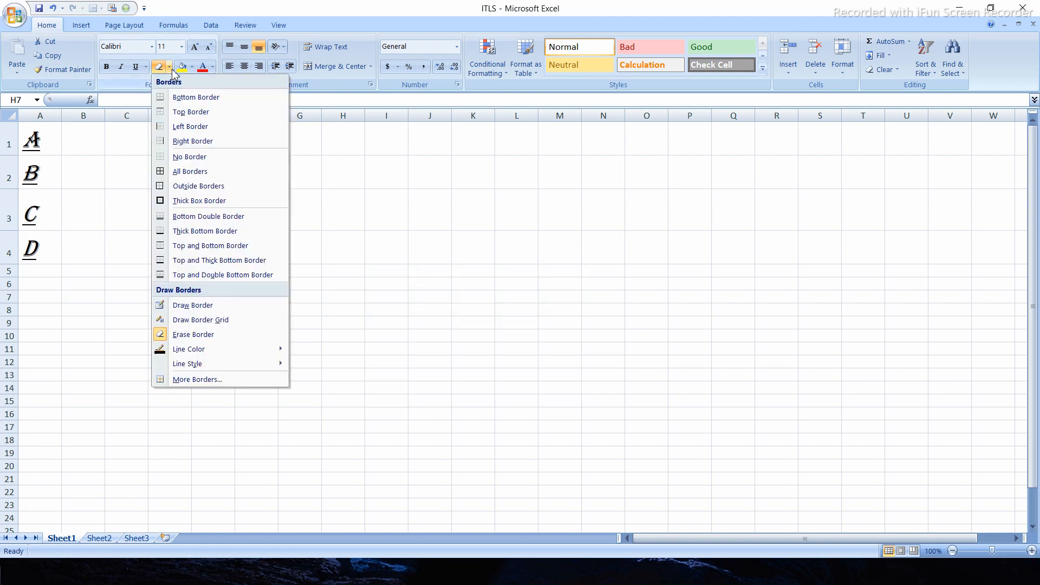
{"action": "left_click", "coordinate": [200, 201]}
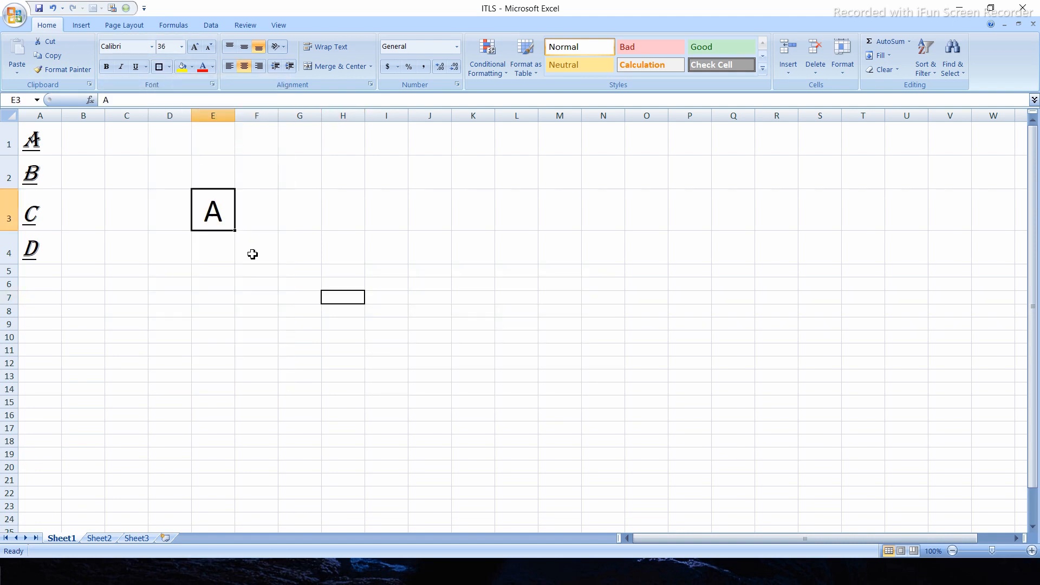
{"action": "left_click", "coordinate": [411, 300]}
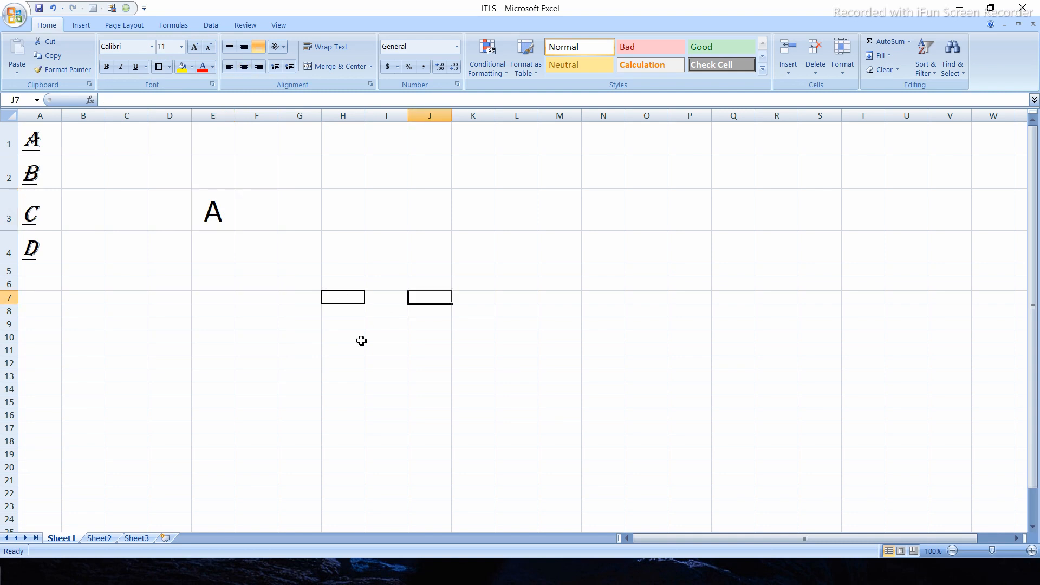
- Erase the thick box border from cell H7 with the Erase Border tool
{"action": "left_click", "coordinate": [169, 67]}
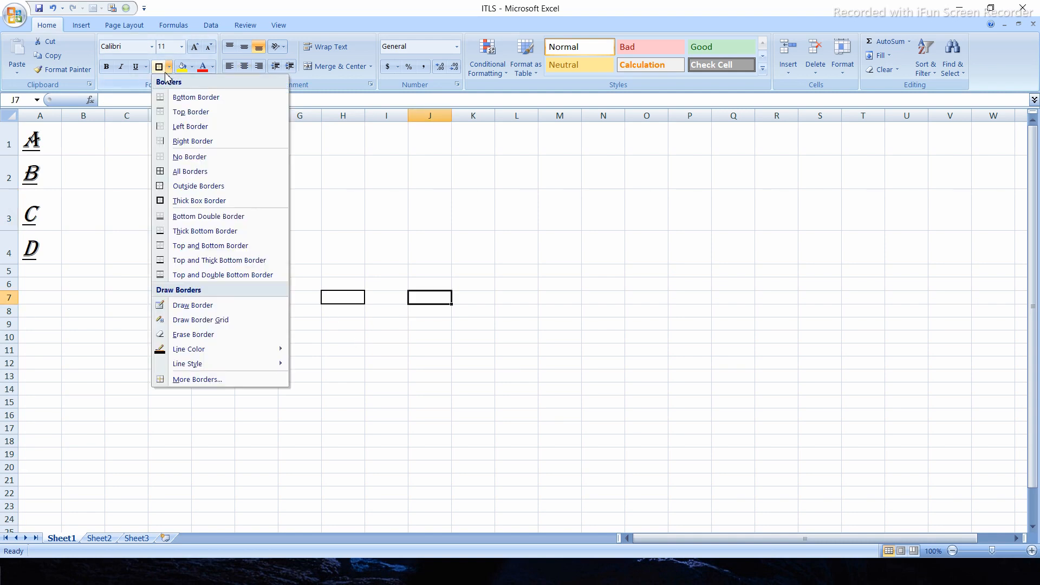
{"action": "left_click", "coordinate": [194, 337]}
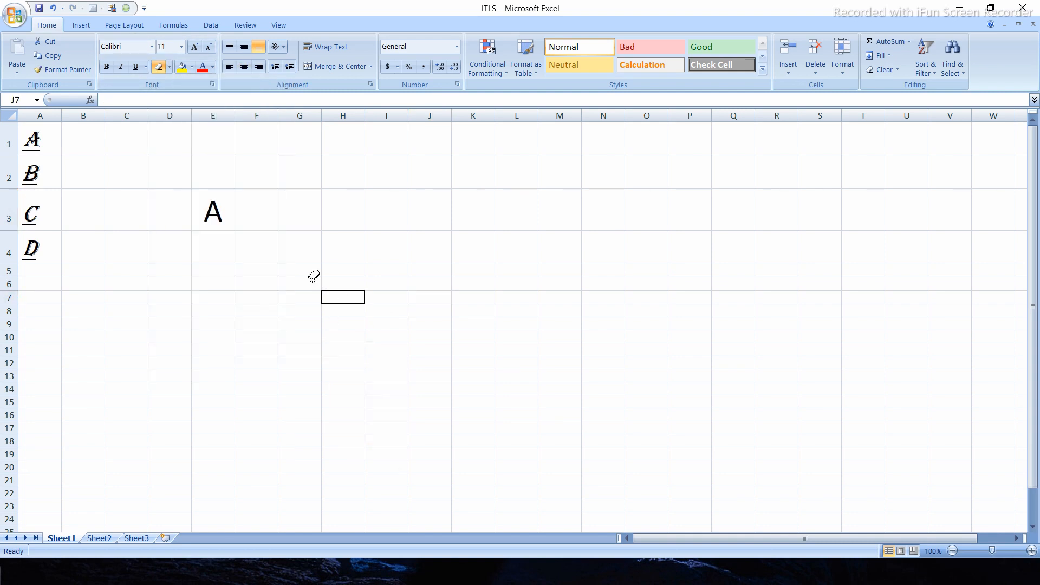
{"action": "left_click_drag", "start_coordinate": [314, 276], "coordinate": [352, 327]}
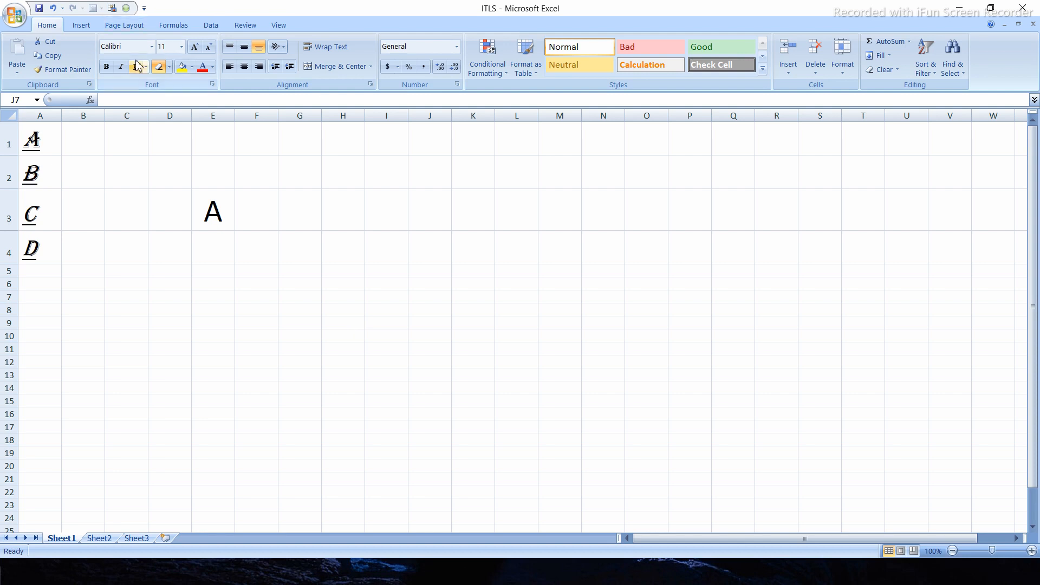
- Set the border line colour to standard dark blue and draw a border grid over cells E6:J14
{"action": "left_click", "coordinate": [169, 68]}
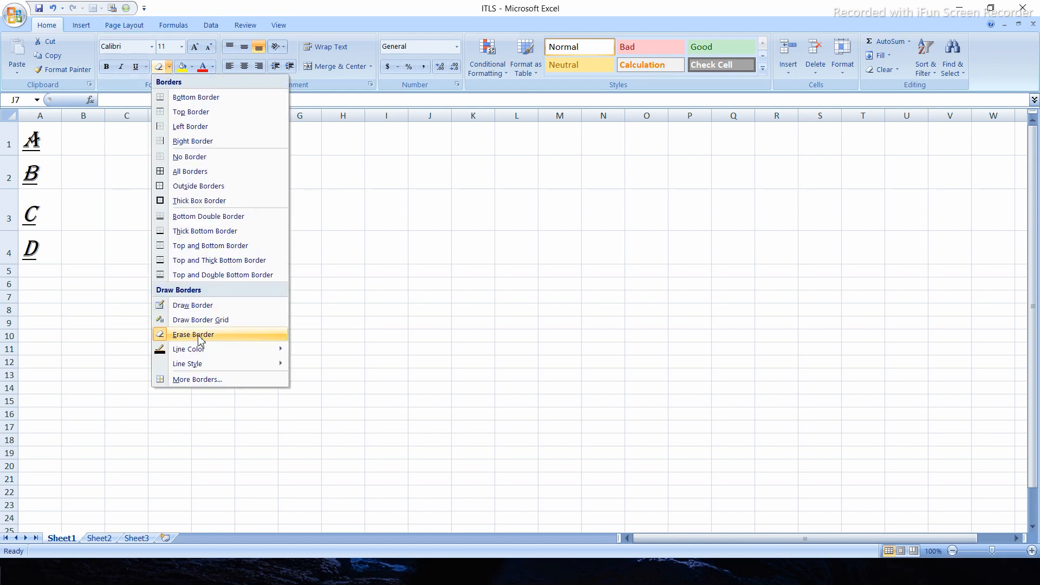
{"action": "mouse_move", "coordinate": [197, 351]}
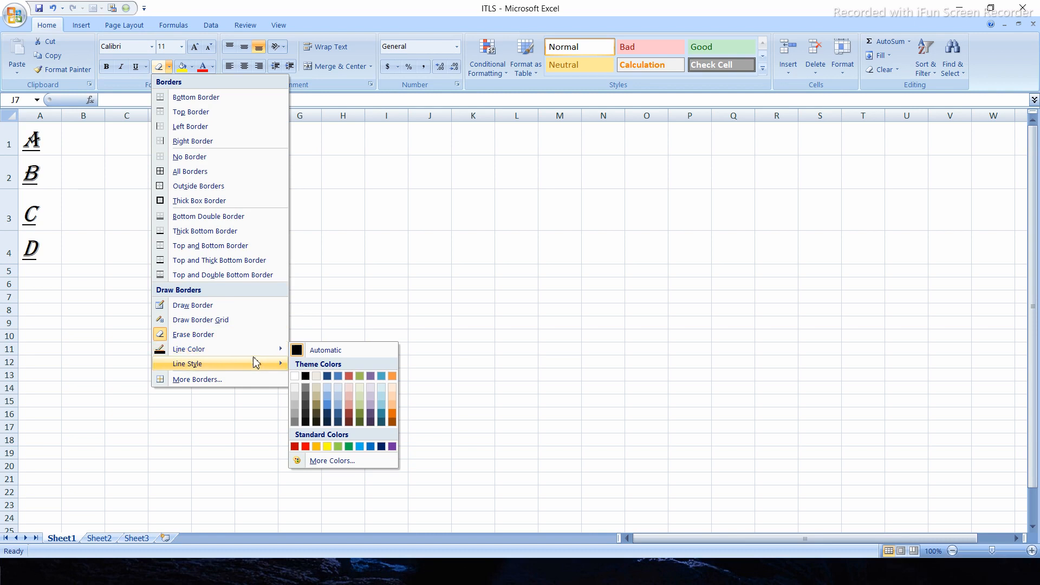
{"action": "mouse_move", "coordinate": [248, 363]}
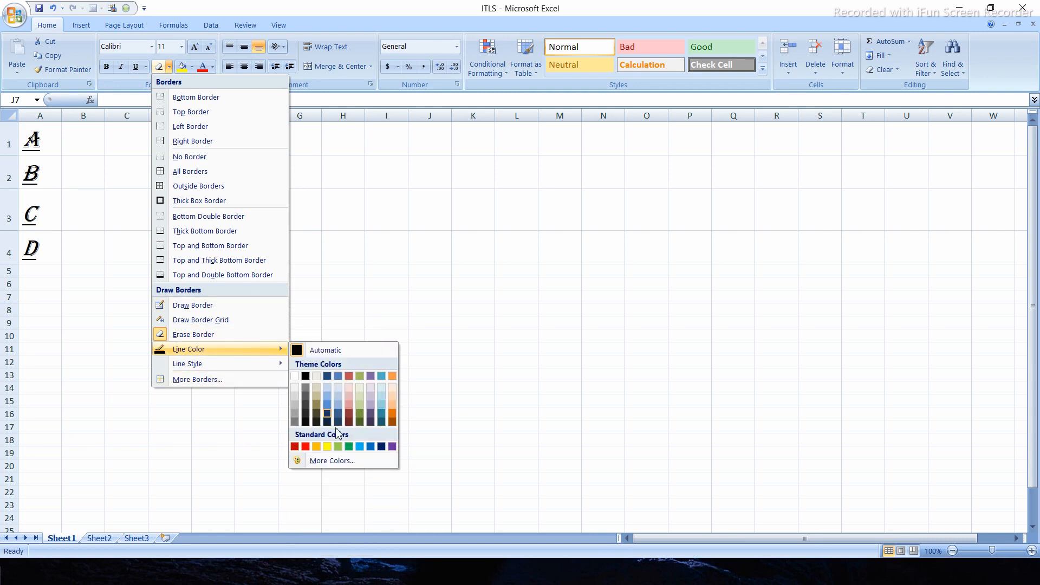
{"action": "left_click", "coordinate": [381, 446]}
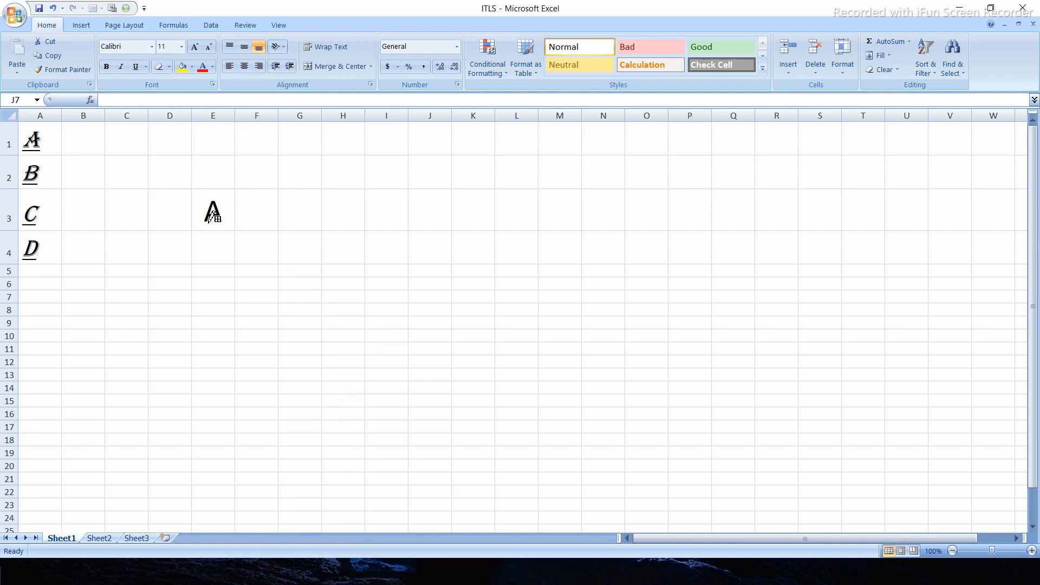
{"action": "mouse_move", "coordinate": [205, 282]}
{"action": "left_mouse_down"}
{"action": "mouse_move", "coordinate": [382, 409]}
{"action": "mouse_move", "coordinate": [451, 395]}
{"action": "left_mouse_up"}
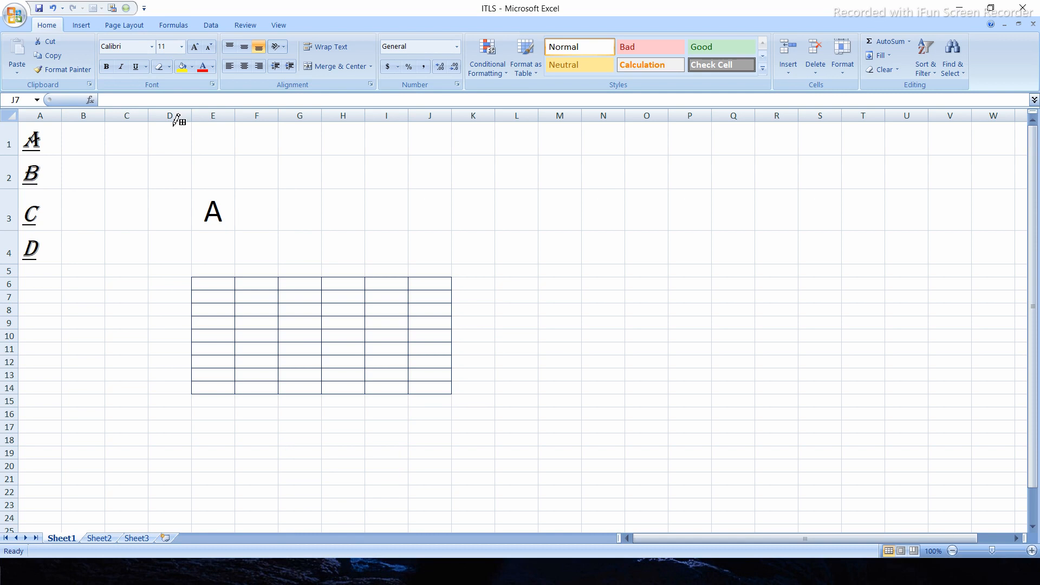
- Change the border line colour to red and draw a border grid over cells L7:P12
{"action": "left_click", "coordinate": [169, 67]}
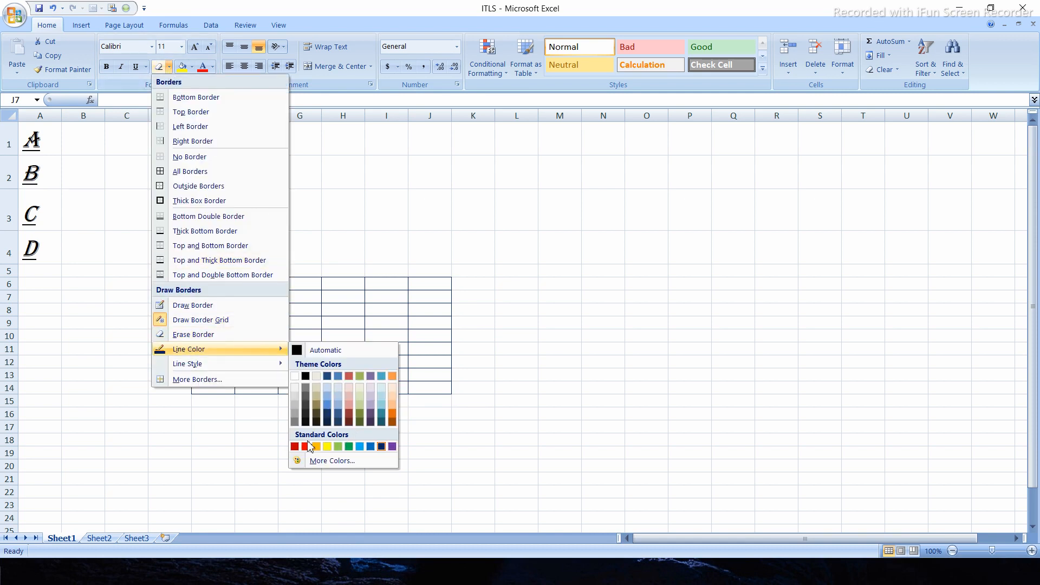
{"action": "left_click", "coordinate": [539, 287]}
{"action": "mouse_move", "coordinate": [535, 292]}
{"action": "left_mouse_down"}
{"action": "mouse_move", "coordinate": [632, 364]}
{"action": "mouse_move", "coordinate": [687, 364]}
{"action": "left_mouse_up"}
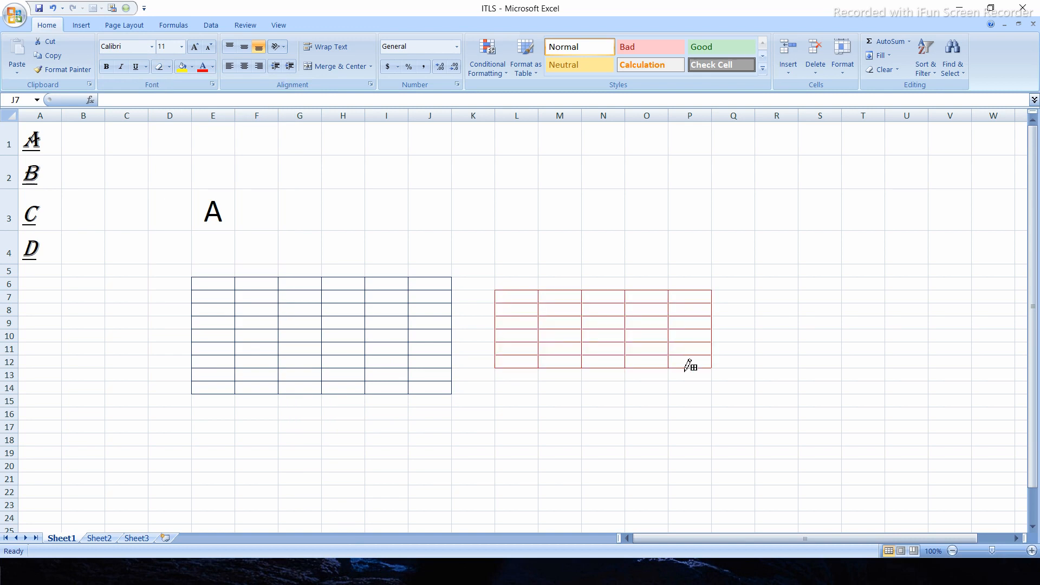
- Choose the double line style and draw a red border grid over cells Q8:S12
{"action": "left_click", "coordinate": [212, 68]}
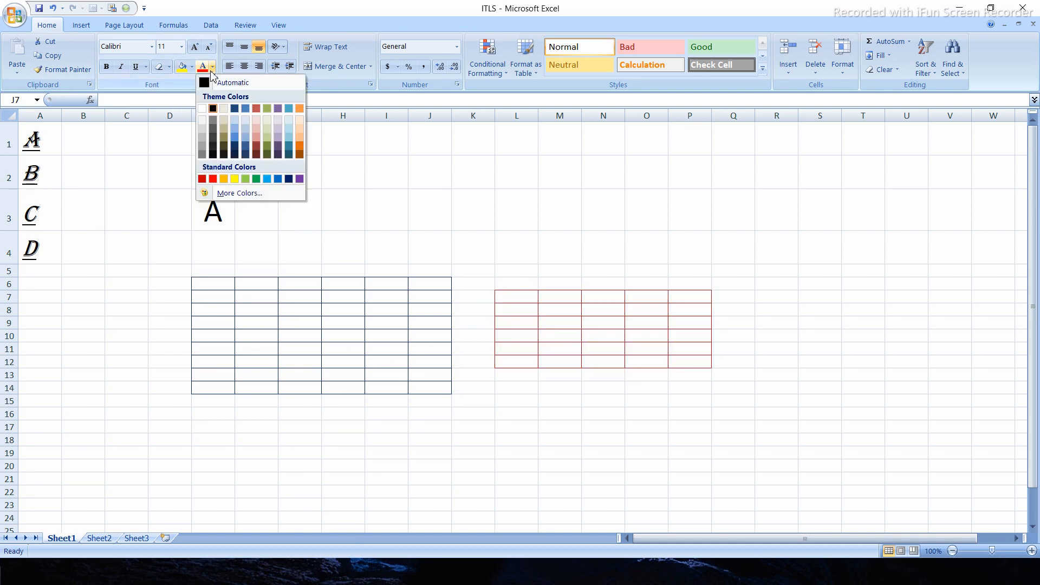
{"action": "left_click", "coordinate": [148, 164]}
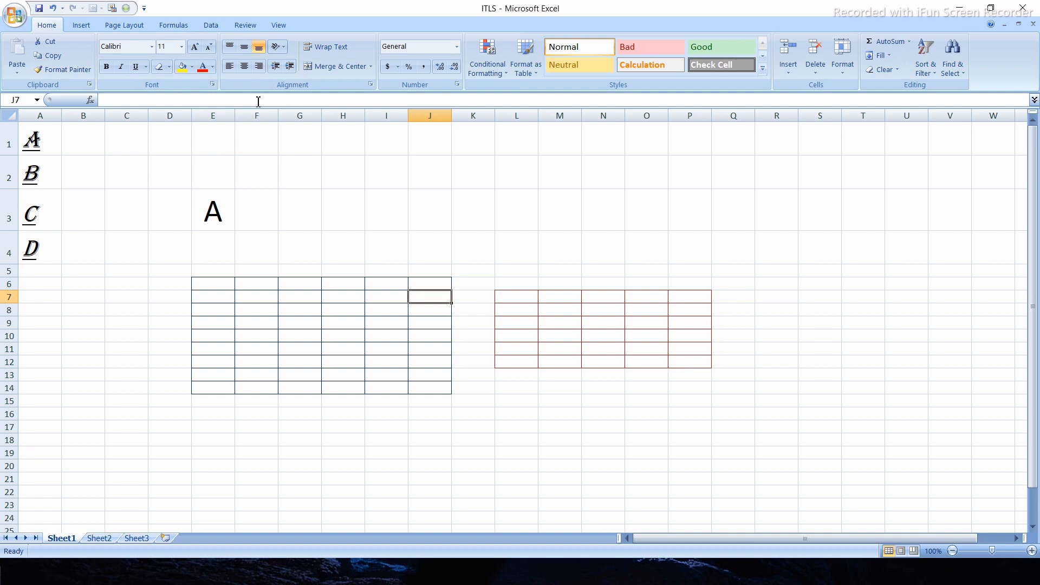
{"action": "left_click", "coordinate": [168, 67]}
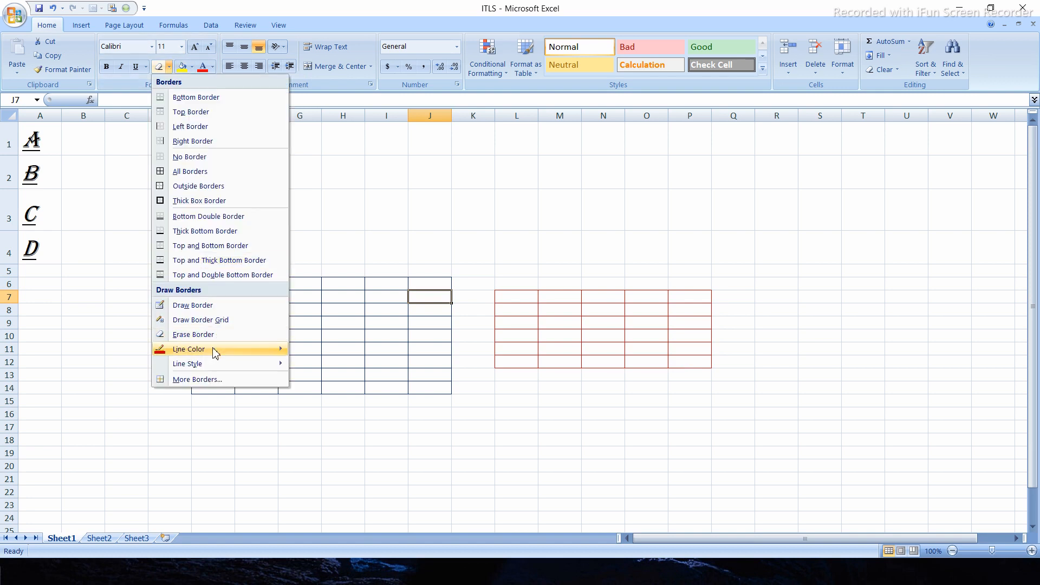
{"action": "mouse_move", "coordinate": [214, 366]}
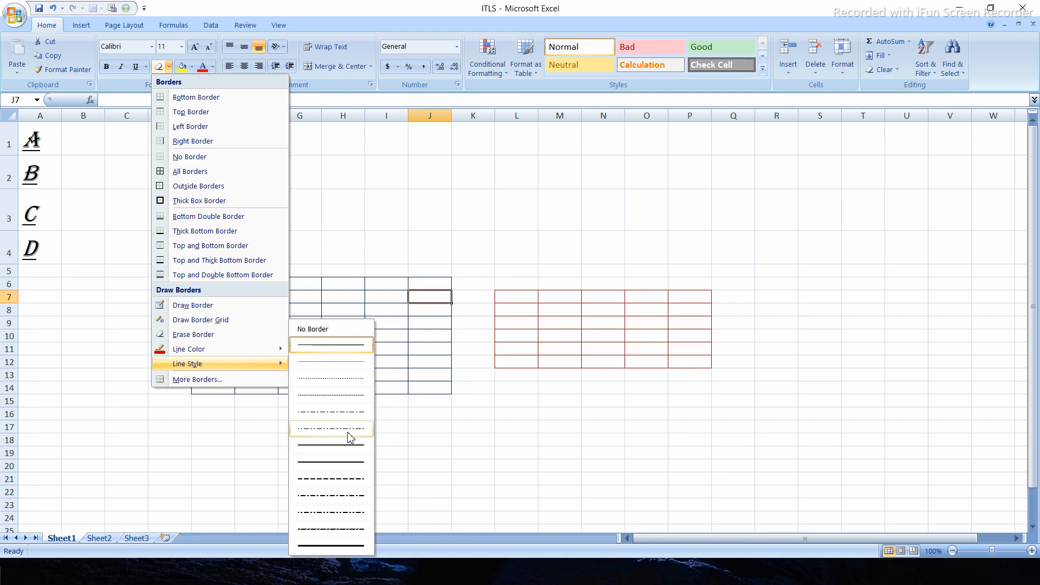
{"action": "left_click", "coordinate": [337, 445]}
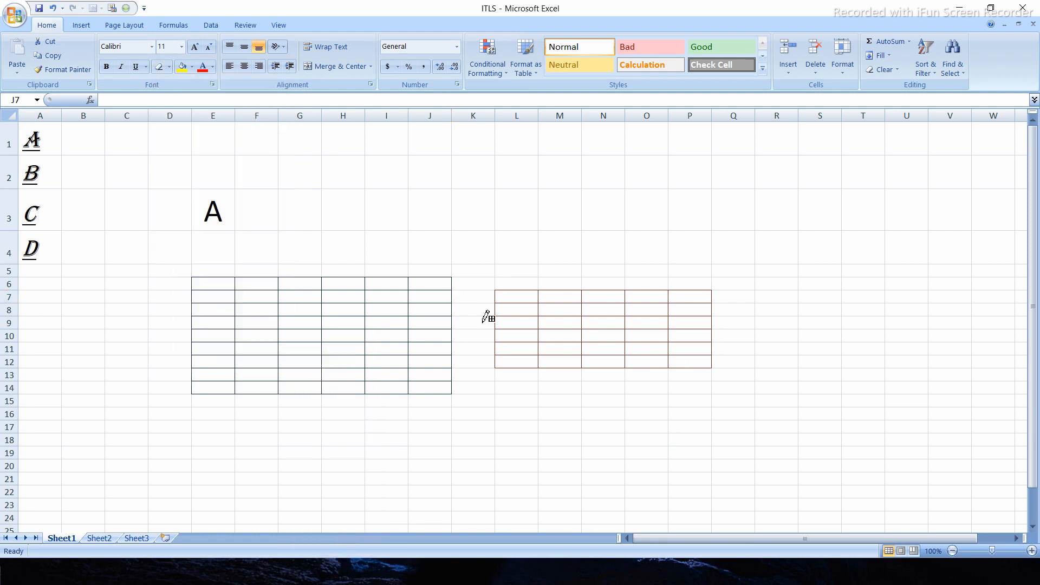
{"action": "left_click_drag", "start_coordinate": [740, 304], "coordinate": [825, 362]}
- Choose a heavy dash-dot line style and draw red border grids over cells I18:N21 and O16:T22
{"action": "left_click", "coordinate": [169, 66]}
{"action": "mouse_move", "coordinate": [206, 364]}
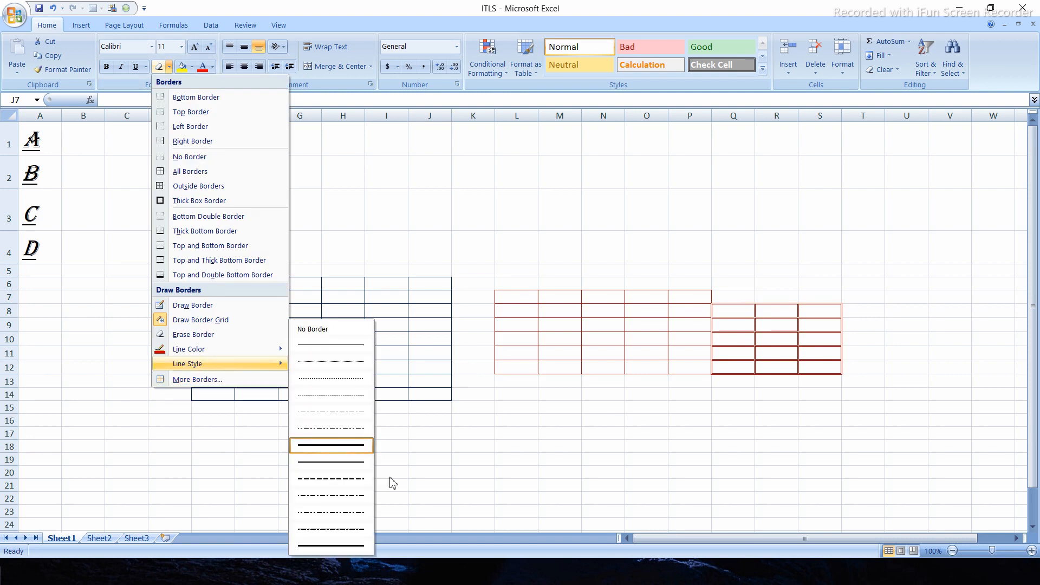
{"action": "left_click", "coordinate": [332, 529]}
{"action": "mouse_move", "coordinate": [379, 442]}
{"action": "left_mouse_down"}
{"action": "mouse_move", "coordinate": [401, 473]}
{"action": "mouse_move", "coordinate": [593, 484]}
{"action": "left_mouse_up"}
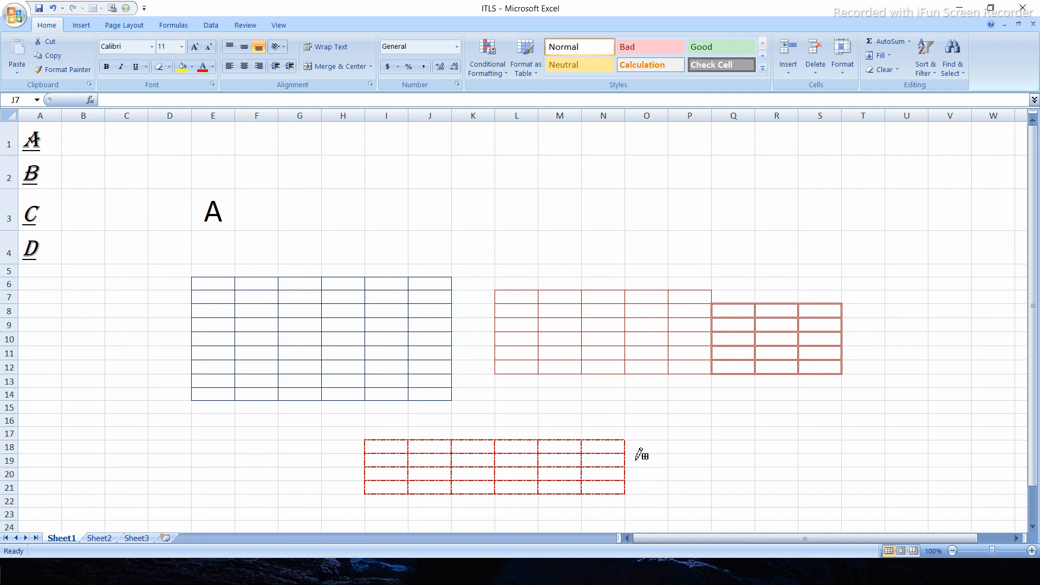
{"action": "mouse_move", "coordinate": [659, 423]}
{"action": "left_mouse_down"}
{"action": "mouse_move", "coordinate": [789, 470]}
{"action": "mouse_move", "coordinate": [846, 507]}
{"action": "left_mouse_up"}
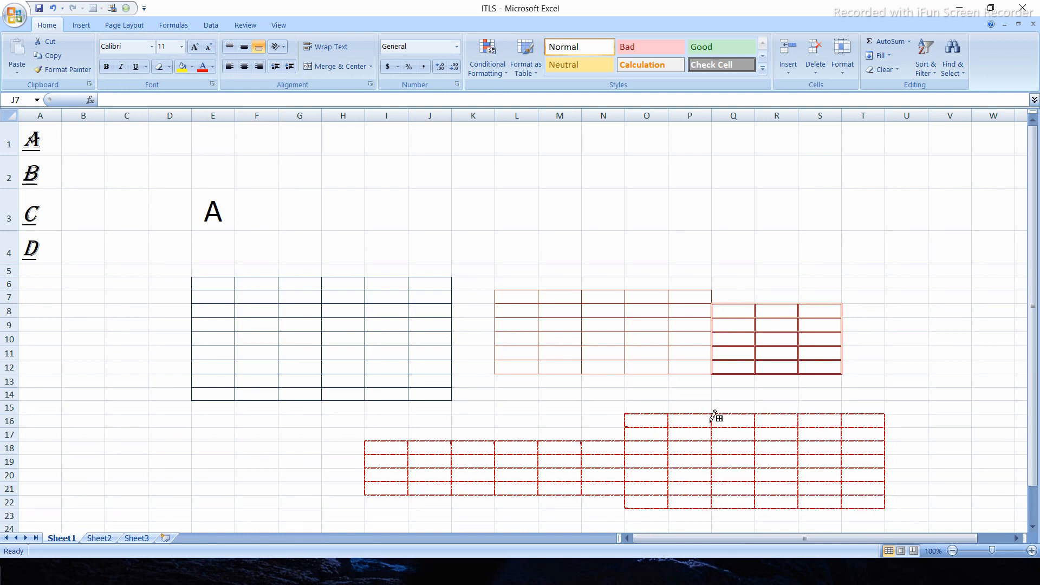
- Undo all the coloured border grids drawn on the sheet
{"action": "key", "text": "ctrl+z"}
{"action": "key", "text": "ctrl+z"}
{"action": "key", "text": "ctrl+z"}
{"action": "key", "text": "ctrl+z"}
{"action": "key", "text": "ctrl+z"}
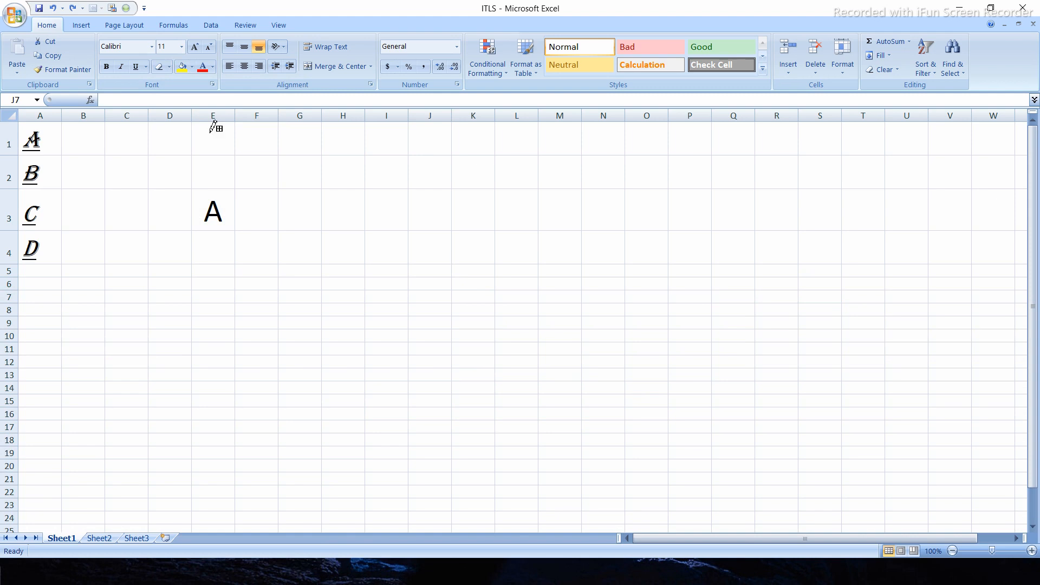
- Open the Format Cells border settings for cell J7 and select the medium solid line style after trying other styles
{"action": "left_click", "coordinate": [169, 66]}
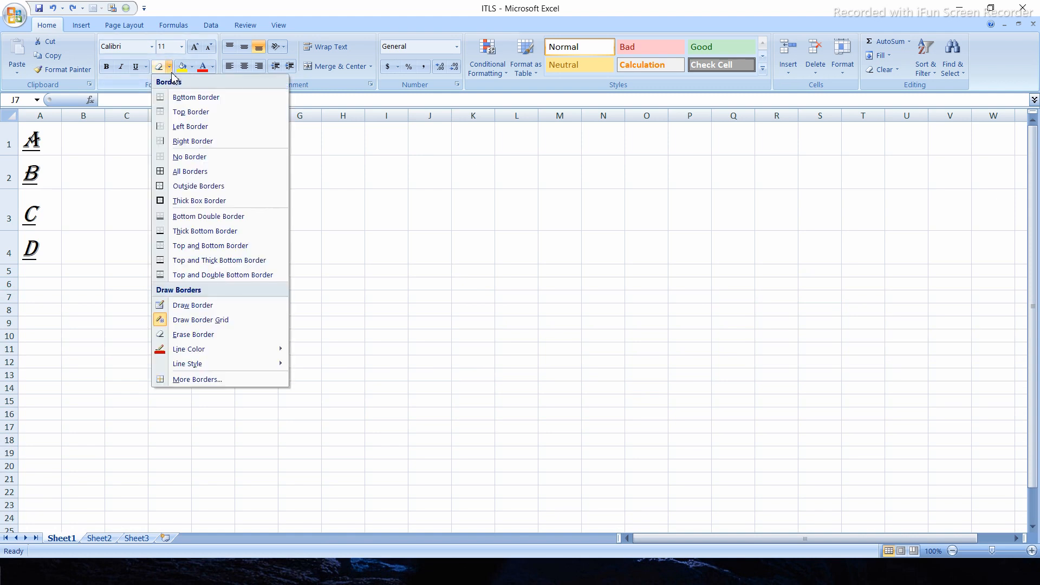
{"action": "left_click", "coordinate": [216, 380]}
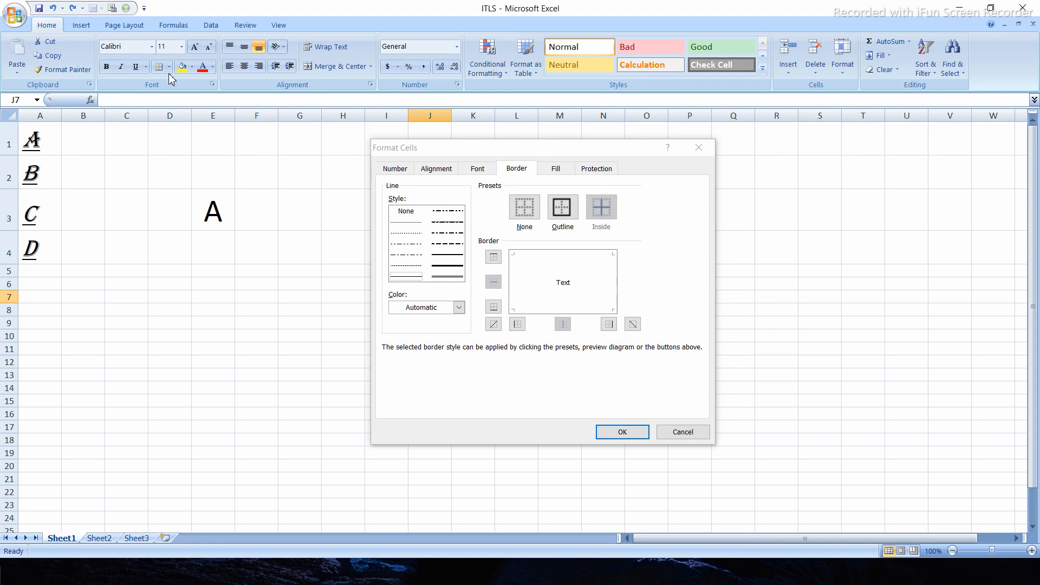
{"action": "left_click", "coordinate": [515, 168]}
{"action": "left_click_drag", "start_coordinate": [464, 154], "coordinate": [399, 159]}
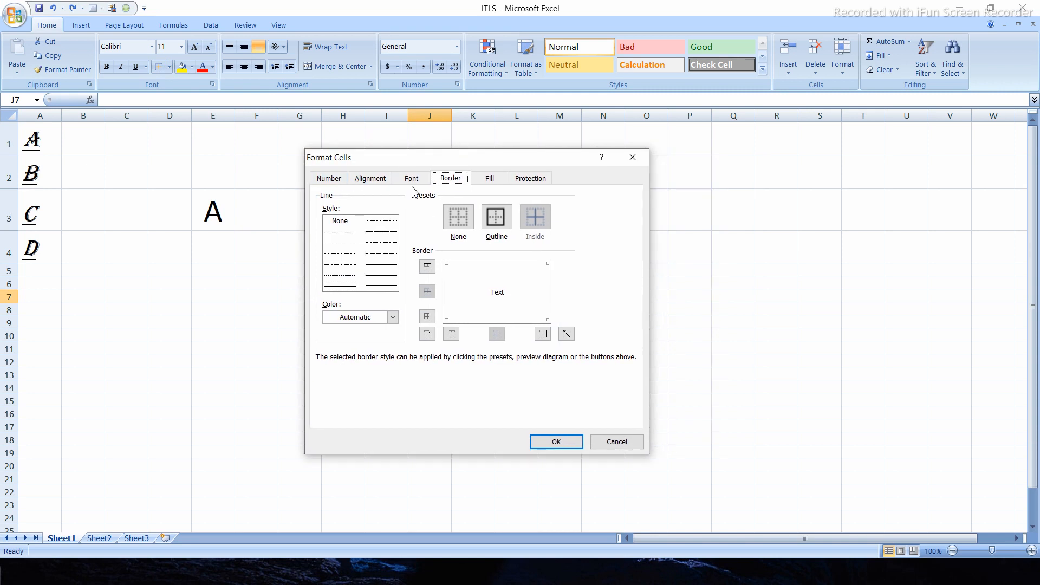
{"action": "left_click", "coordinate": [341, 233]}
{"action": "left_click", "coordinate": [342, 256]}
{"action": "left_click", "coordinate": [342, 267]}
{"action": "left_click", "coordinate": [388, 242]}
{"action": "left_click", "coordinate": [388, 265]}
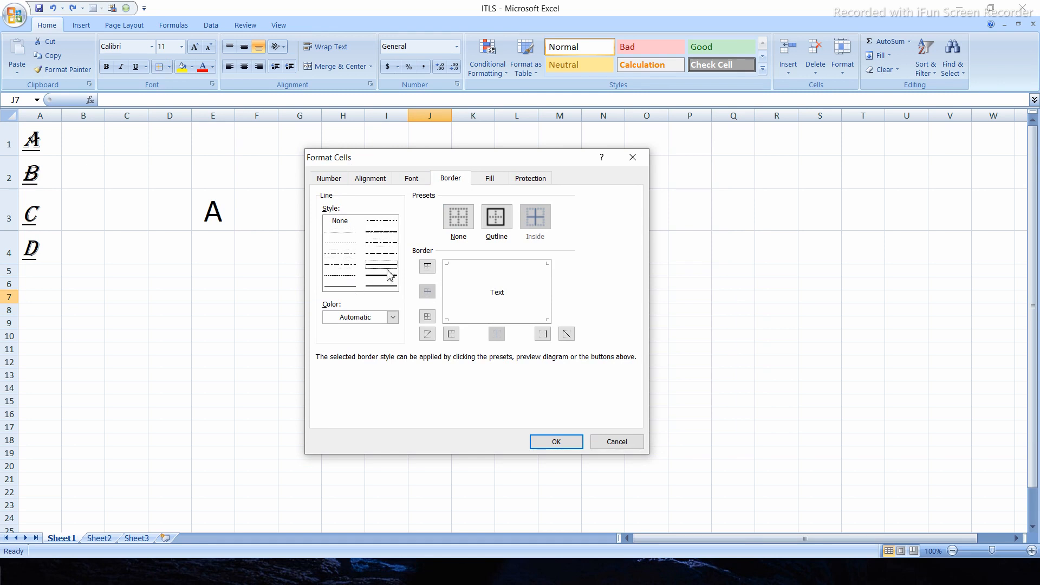
- Set the border colour to standard green and add an outline around the cell in the preview
{"action": "left_click", "coordinate": [392, 317]}
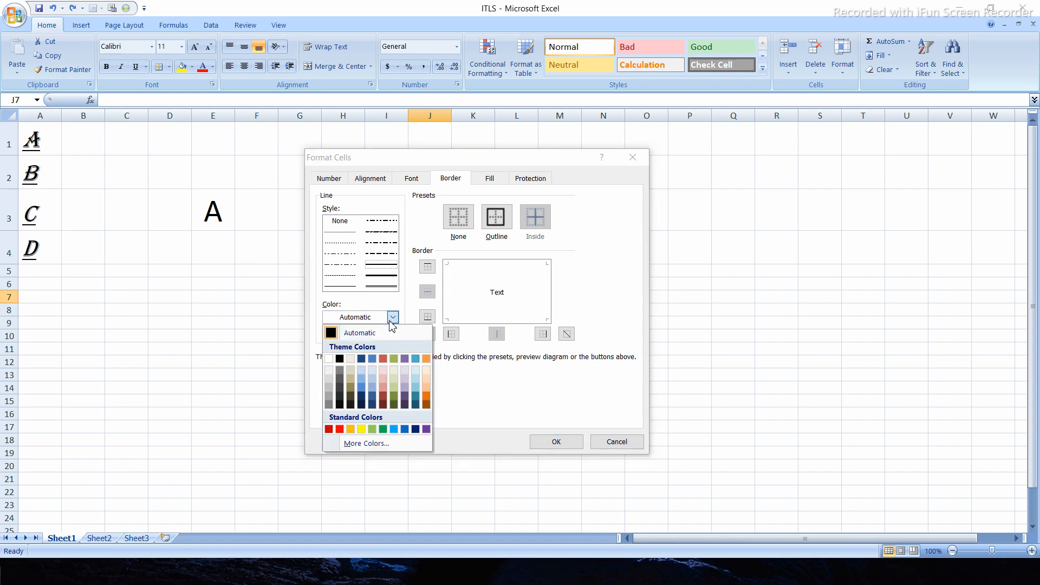
{"action": "left_click", "coordinate": [383, 429]}
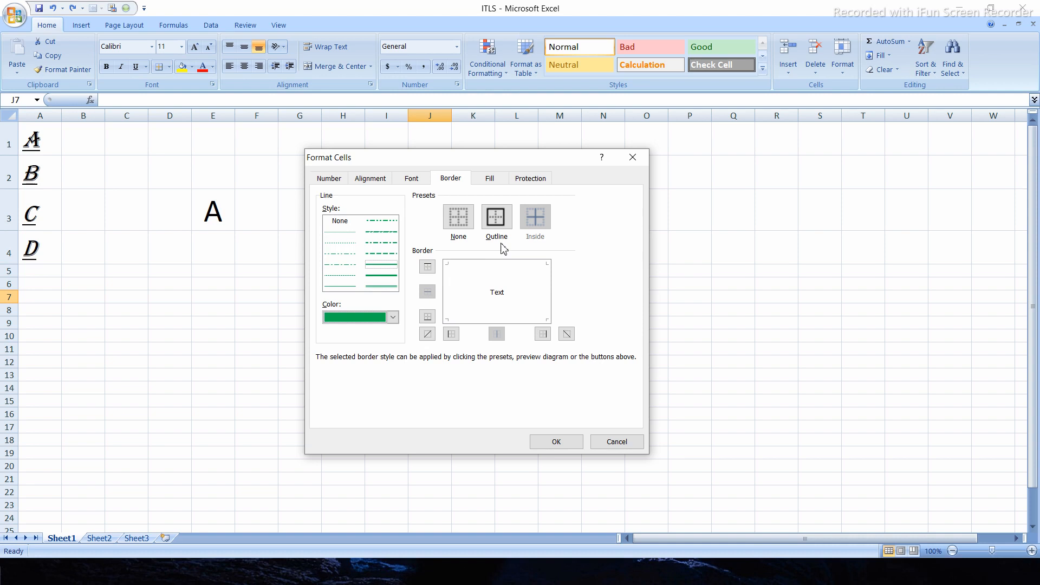
{"action": "left_click", "coordinate": [494, 223]}
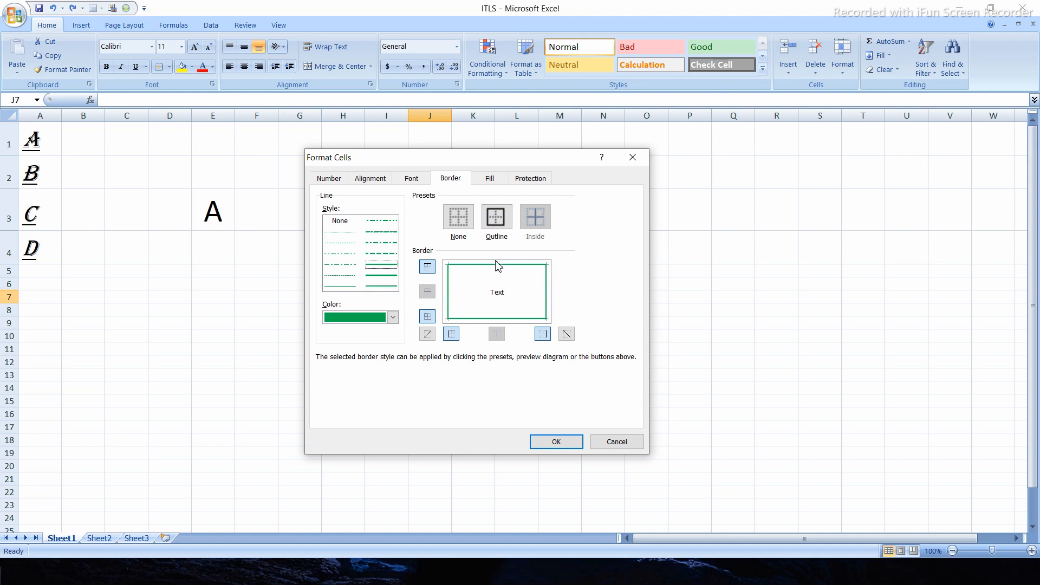
- Try adding both diagonal borders to the cell preview, and remove them again
{"action": "left_click", "coordinate": [499, 293]}
{"action": "left_click", "coordinate": [468, 281]}
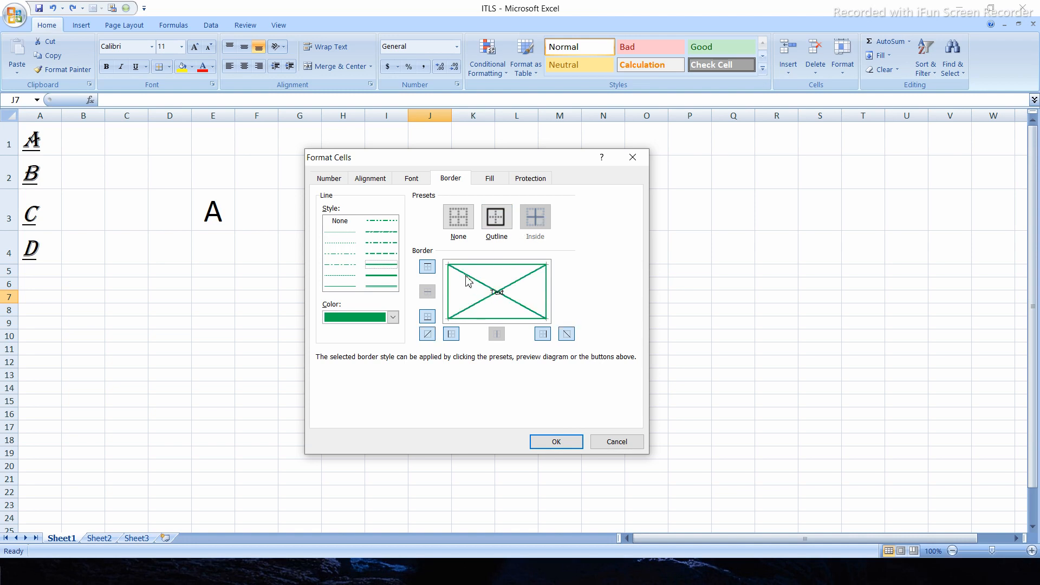
{"action": "left_click", "coordinate": [494, 280]}
{"action": "left_click", "coordinate": [491, 296]}
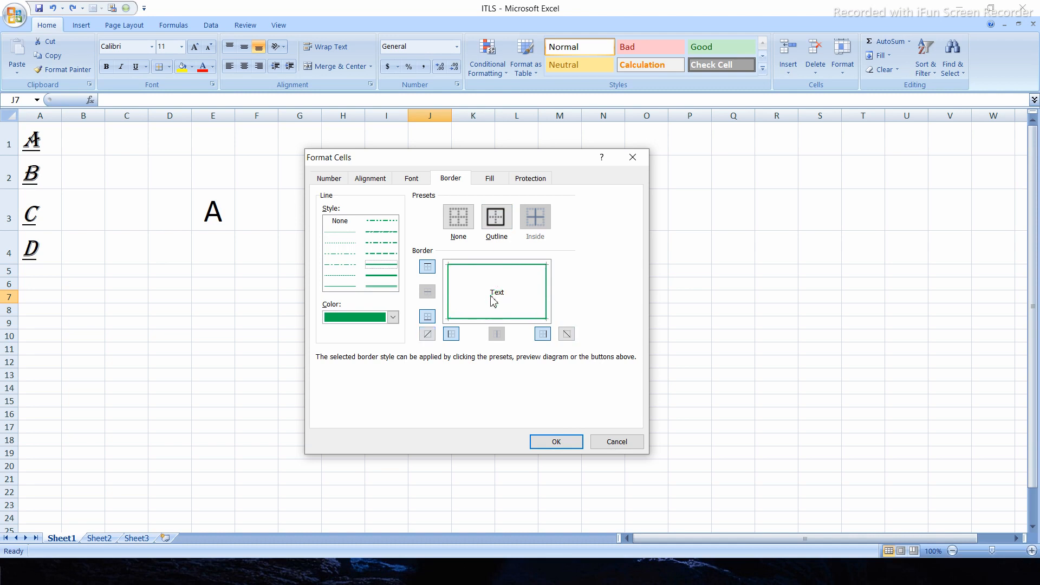
- Look through the Number, Currency and Date number format categories for cell J7, and leave the cell format settings without applying anything
{"action": "left_click", "coordinate": [339, 180]}
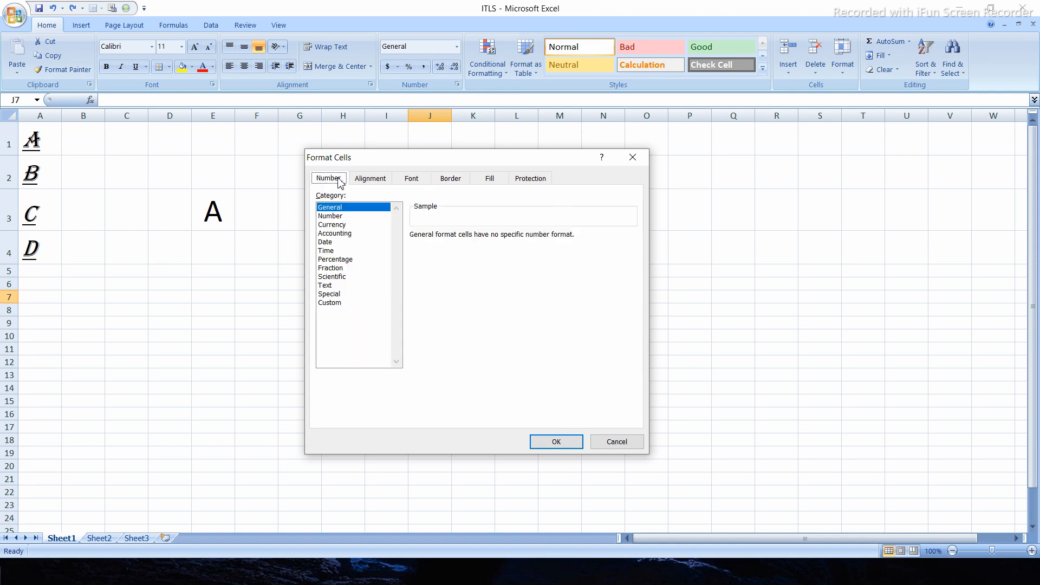
{"action": "left_click", "coordinate": [346, 216]}
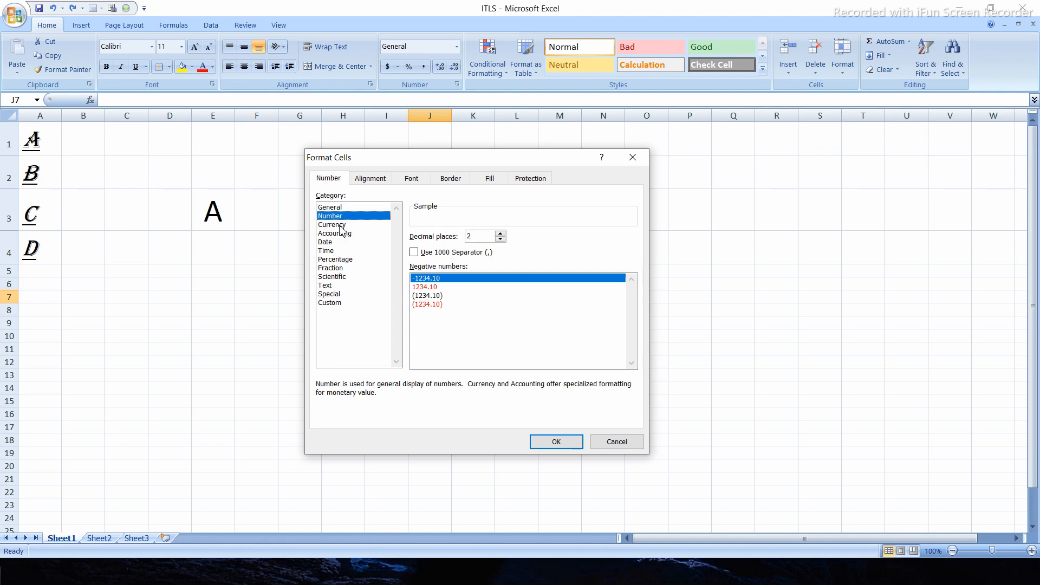
{"action": "left_click", "coordinate": [341, 225]}
{"action": "left_click", "coordinate": [337, 243]}
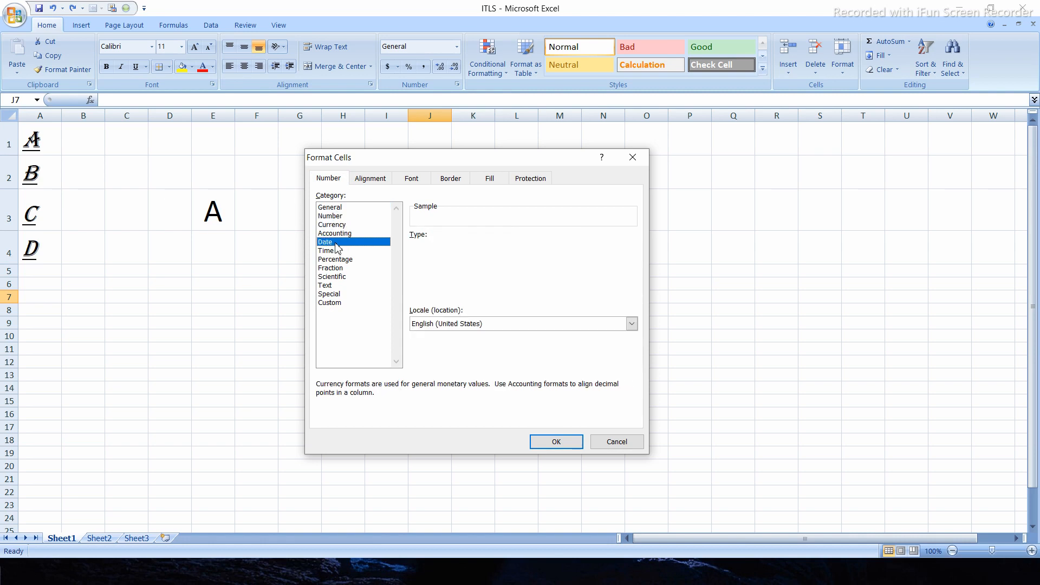
{"action": "left_click", "coordinate": [634, 159]}
- Enter the number 24564654 in cell F8
{"action": "left_click", "coordinate": [256, 308]}
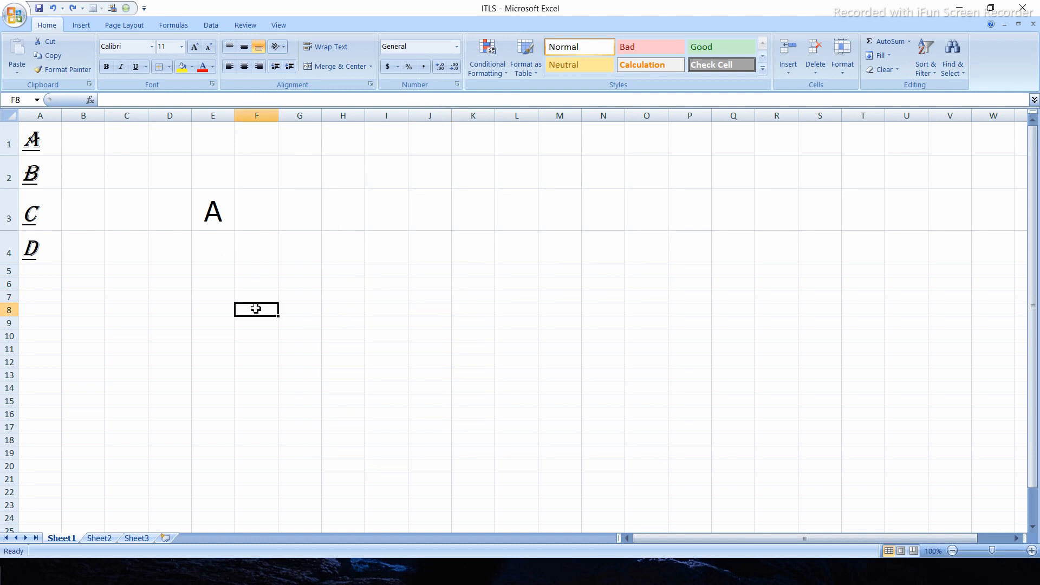
{"action": "type", "text": "24564654"}
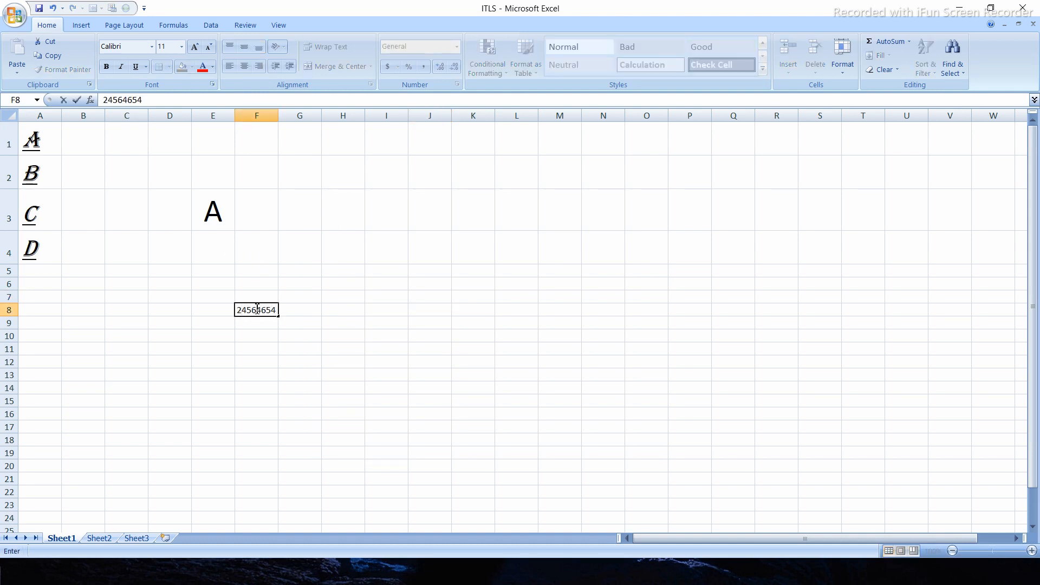
{"action": "left_click", "coordinate": [314, 333]}
- Format the number in cell F8 as Currency with the $ symbol and two decimal places
{"action": "left_click", "coordinate": [271, 310]}
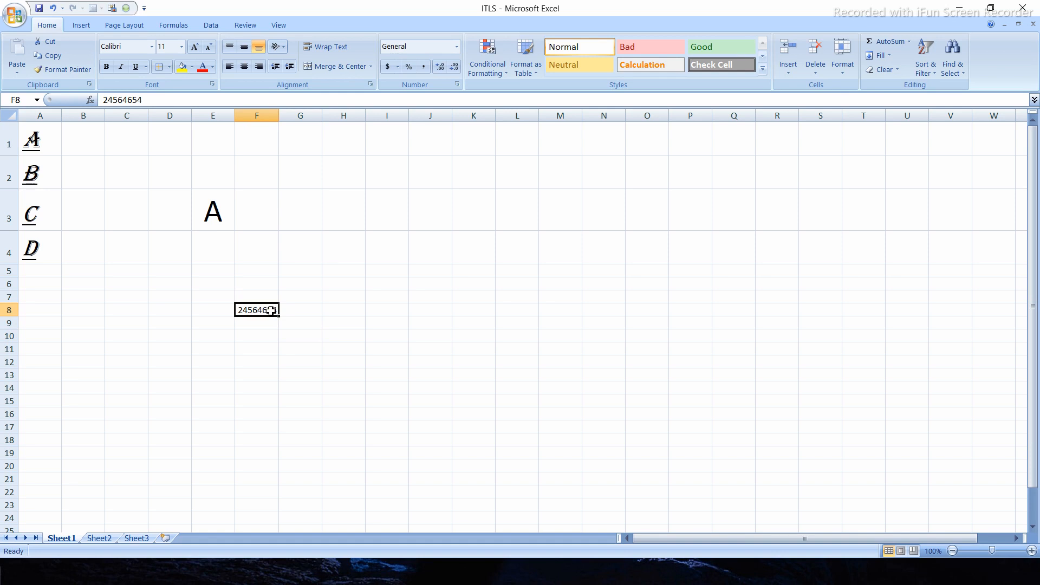
{"action": "right_click", "coordinate": [271, 310]}
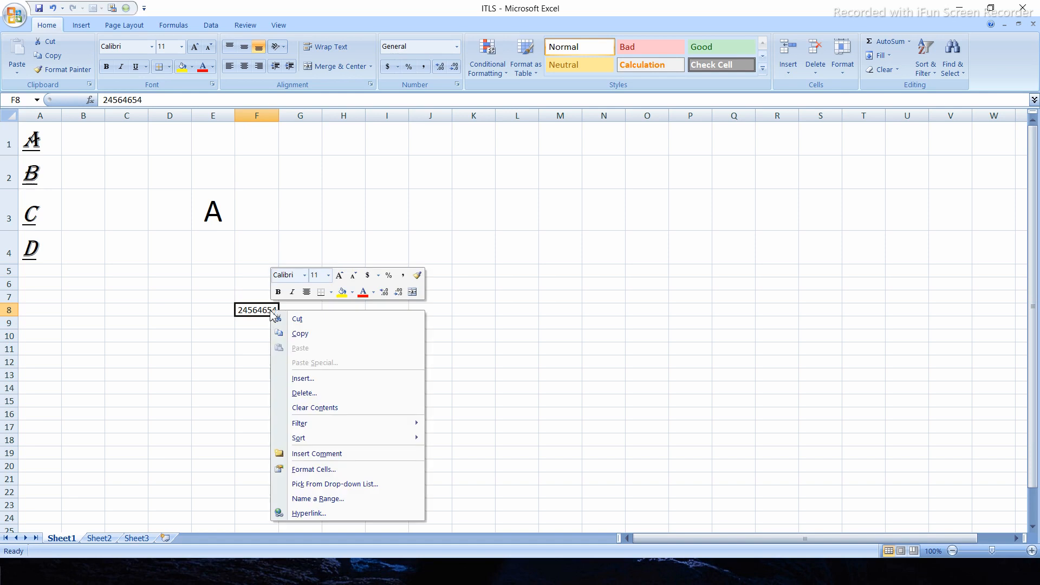
{"action": "mouse_move", "coordinate": [367, 439]}
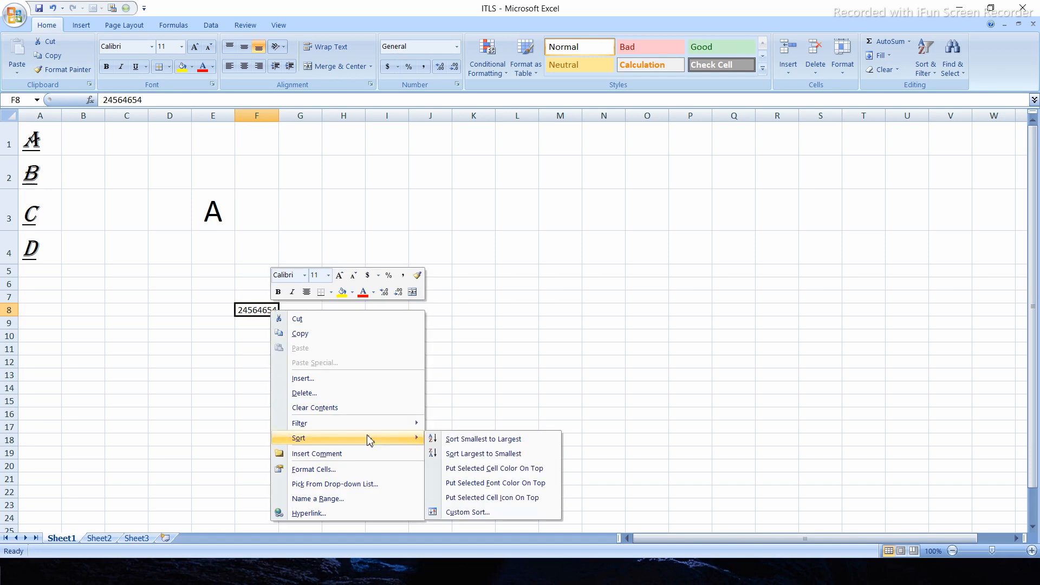
{"action": "left_click", "coordinate": [340, 466]}
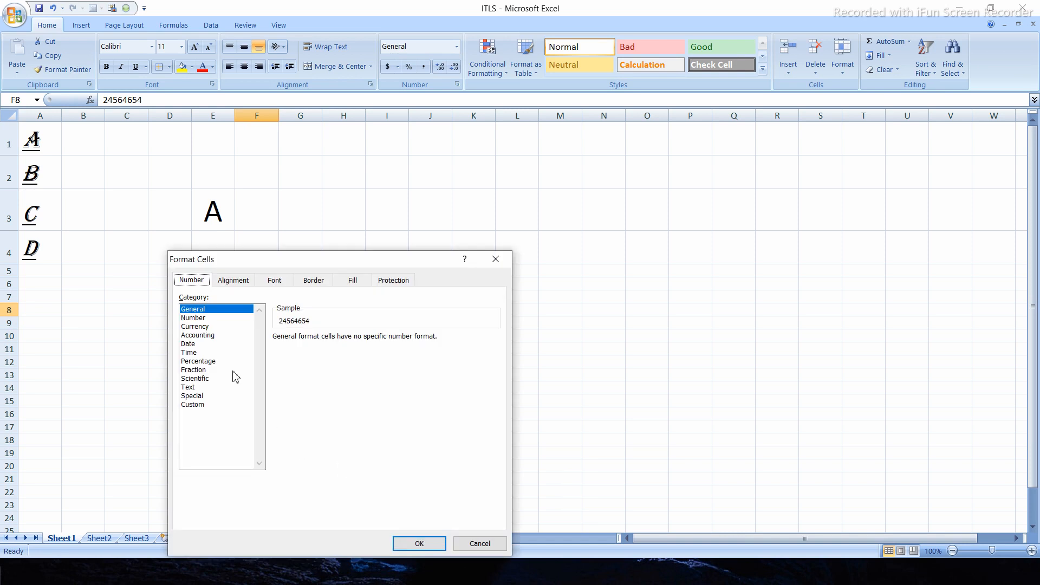
{"action": "left_click", "coordinate": [205, 324]}
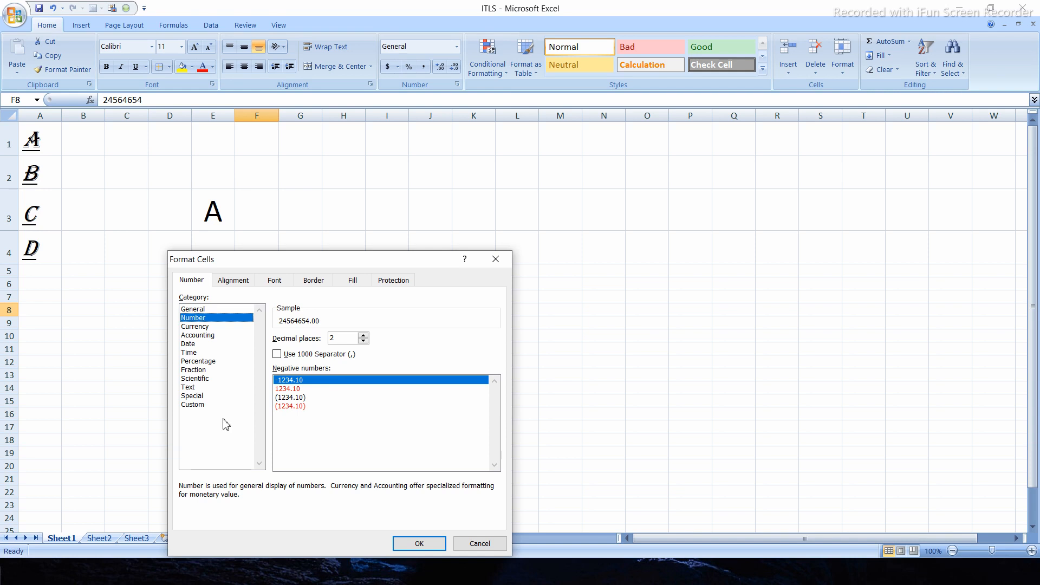
{"action": "left_click_drag", "start_coordinate": [277, 263], "coordinate": [607, 149]}
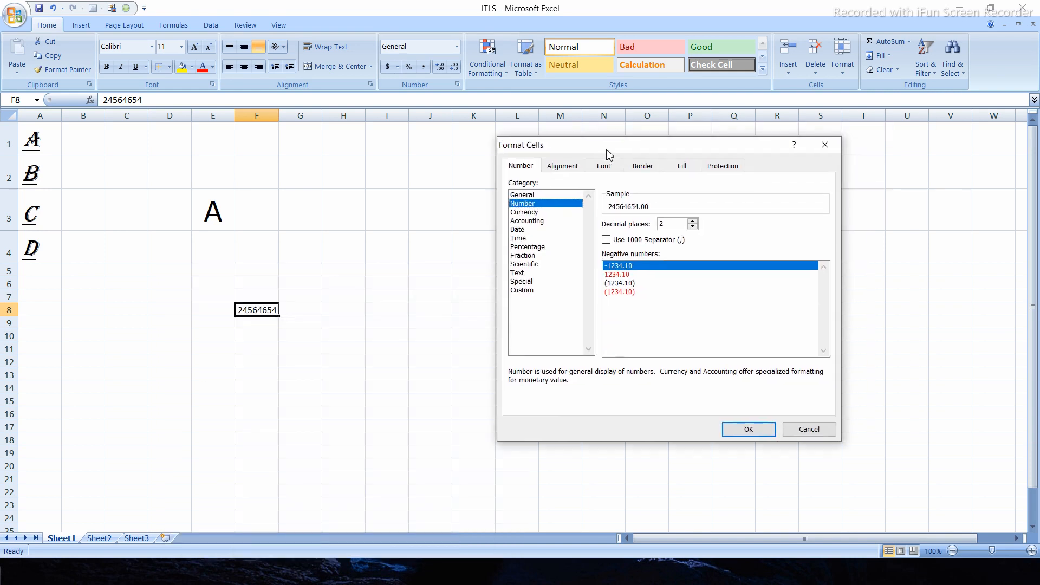
{"action": "left_click", "coordinate": [534, 214]}
{"action": "left_click", "coordinate": [741, 428]}
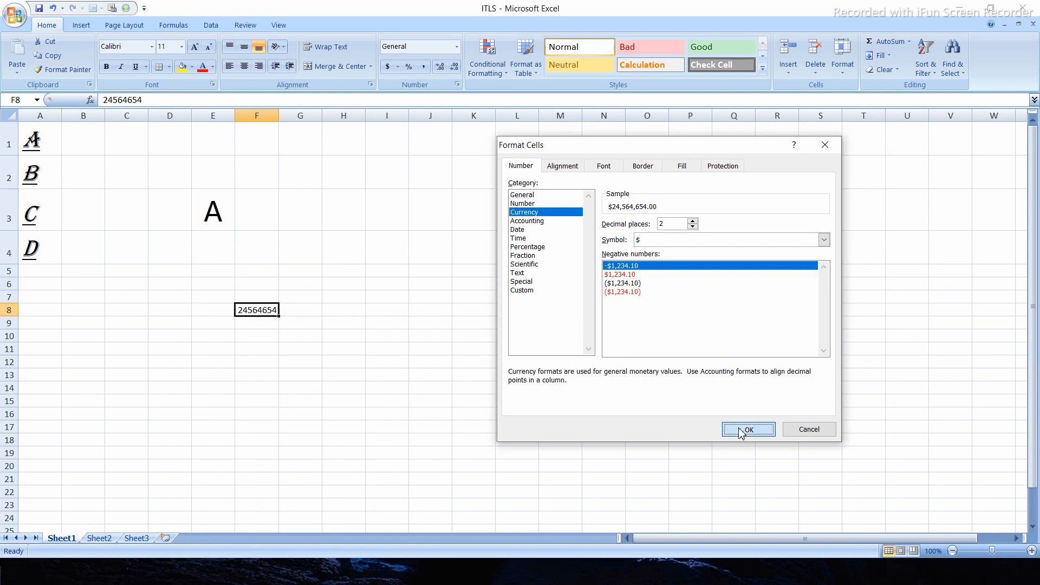
{"action": "left_click", "coordinate": [299, 363]}
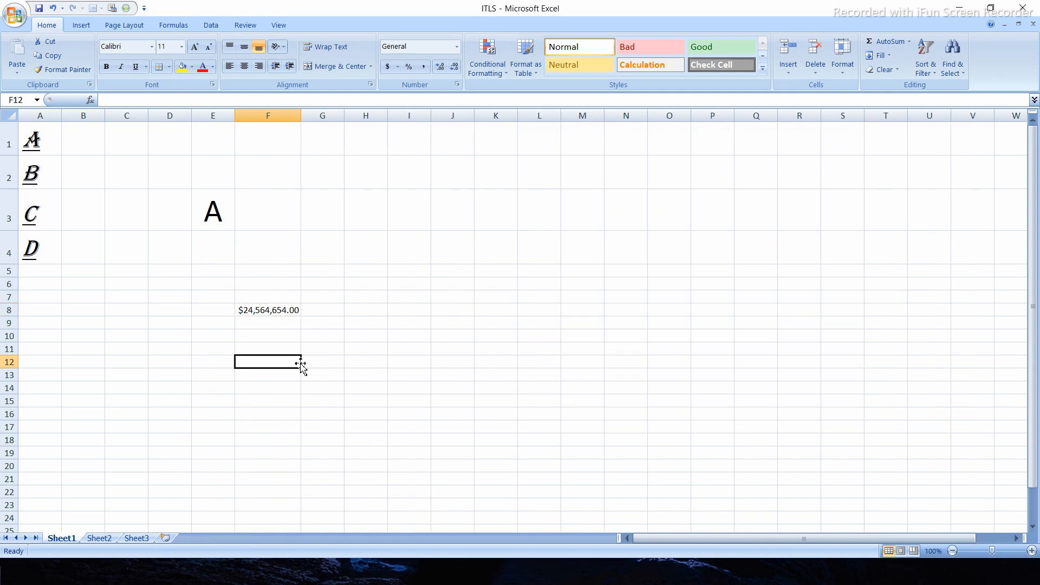
- Preview the Date and Time formats for cell F8, and apply the Fraction format with up to one digit
{"action": "left_click", "coordinate": [266, 310]}
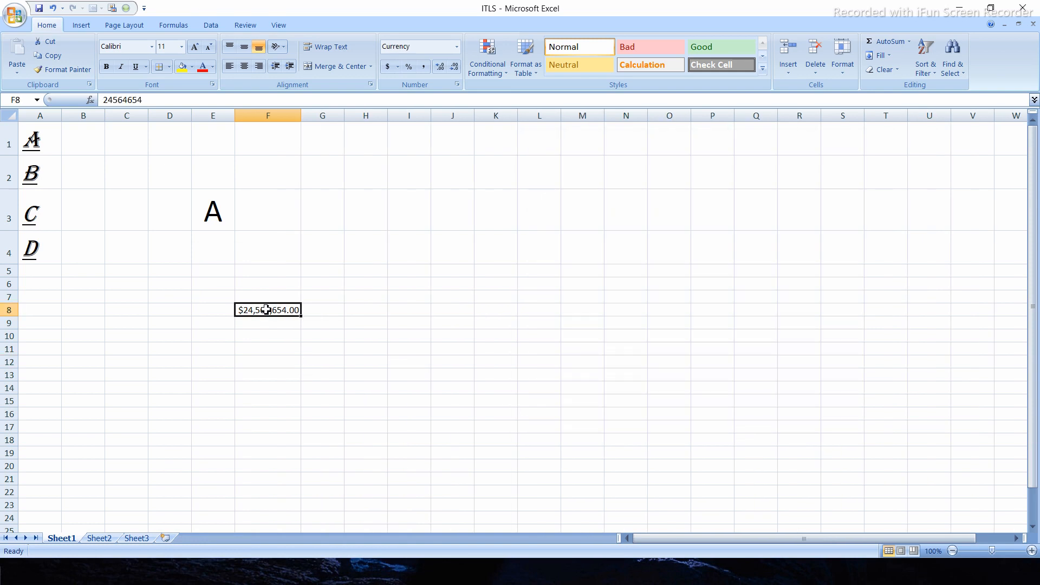
{"action": "right_click", "coordinate": [267, 309]}
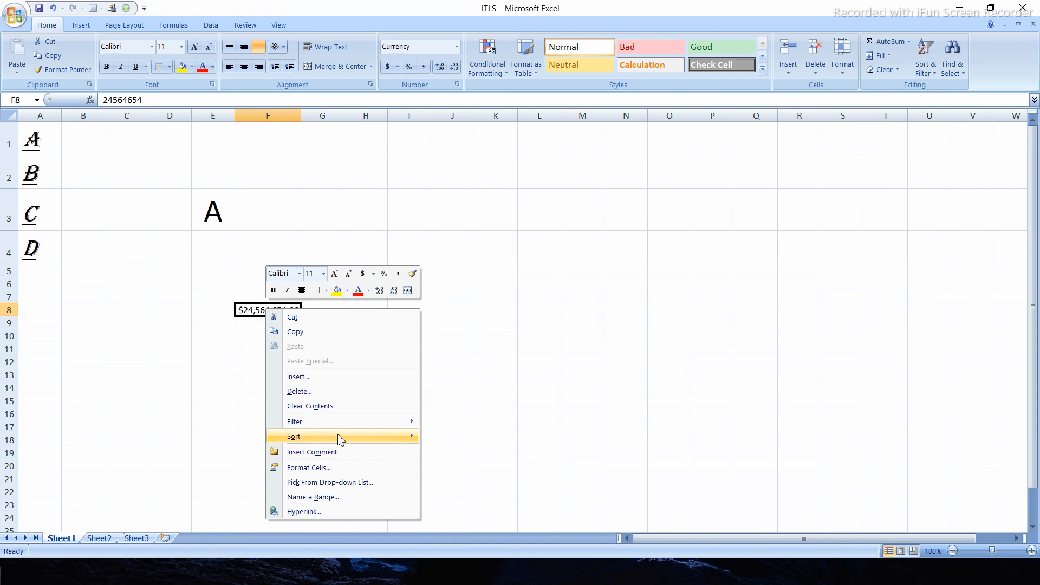
{"action": "left_click", "coordinate": [329, 469]}
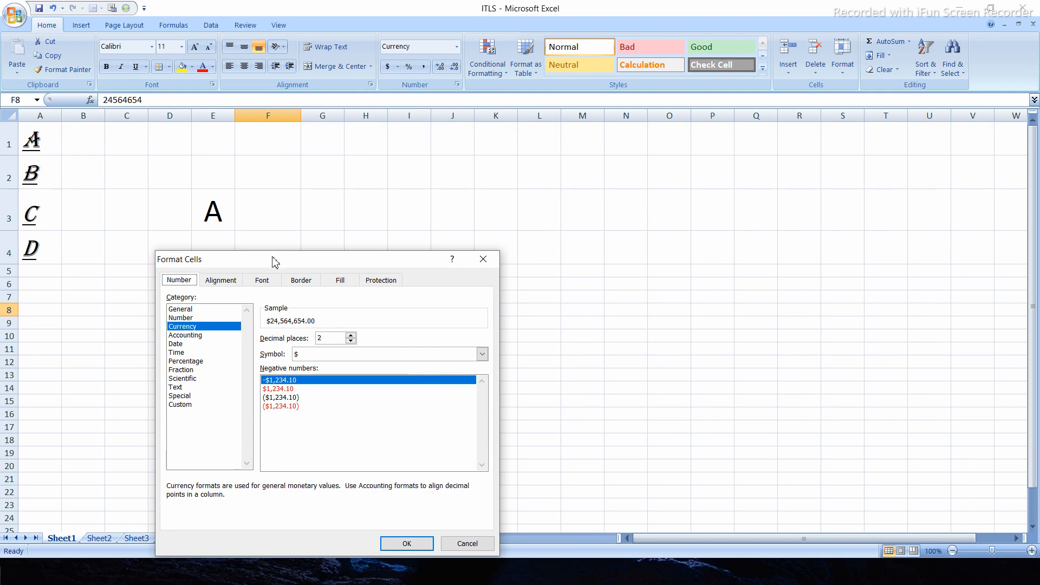
{"action": "left_click_drag", "start_coordinate": [272, 257], "coordinate": [543, 146]}
{"action": "left_click", "coordinate": [453, 234]}
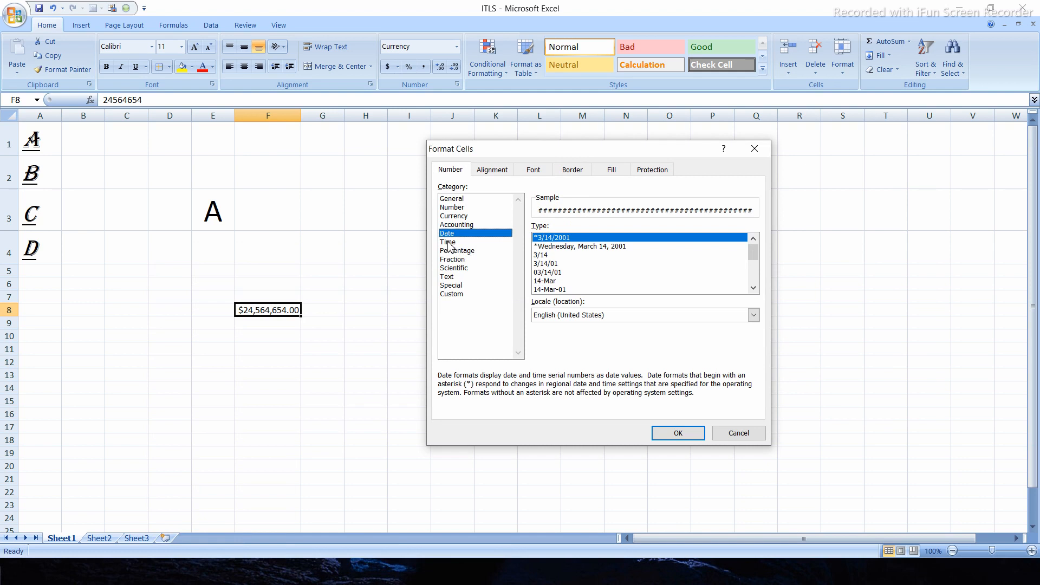
{"action": "left_click", "coordinate": [448, 244]}
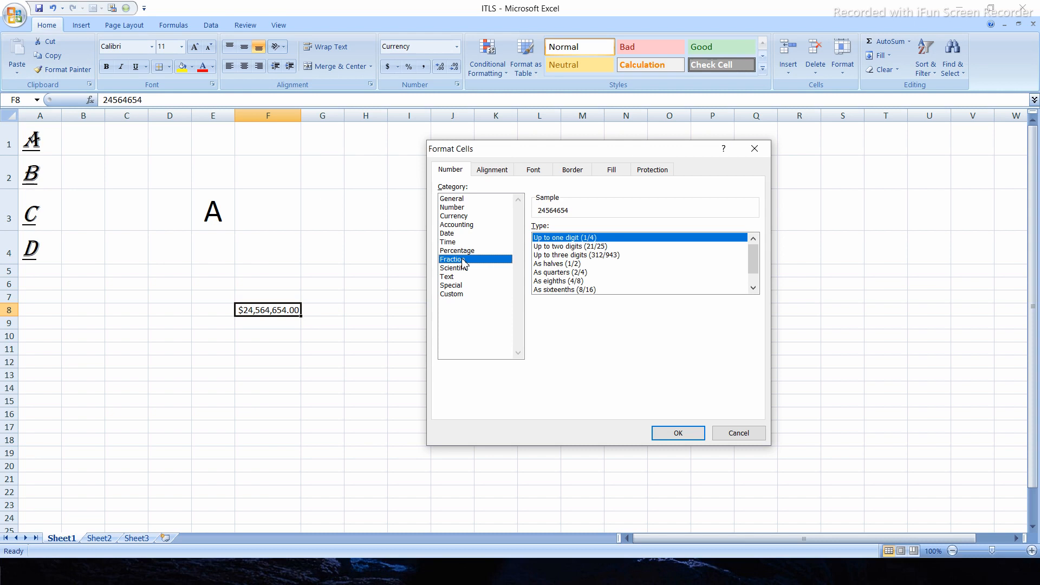
{"action": "left_click", "coordinate": [679, 434]}
{"action": "left_click", "coordinate": [310, 384]}
- Open the cell format settings for F8 and choose the Number category with 0 decimal places
{"action": "left_click", "coordinate": [281, 308]}
{"action": "right_click", "coordinate": [281, 309]}
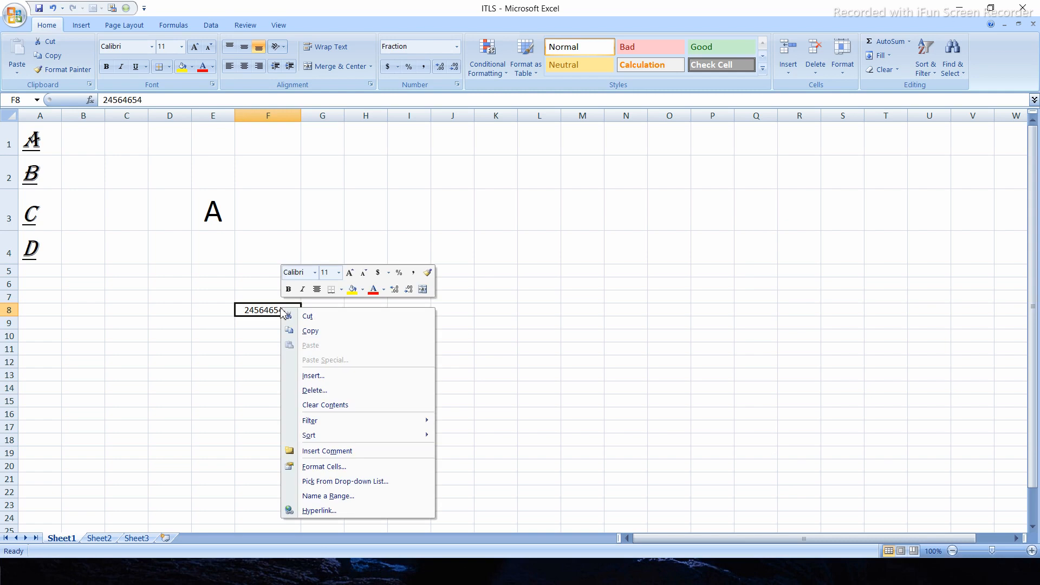
{"action": "left_click", "coordinate": [334, 468]}
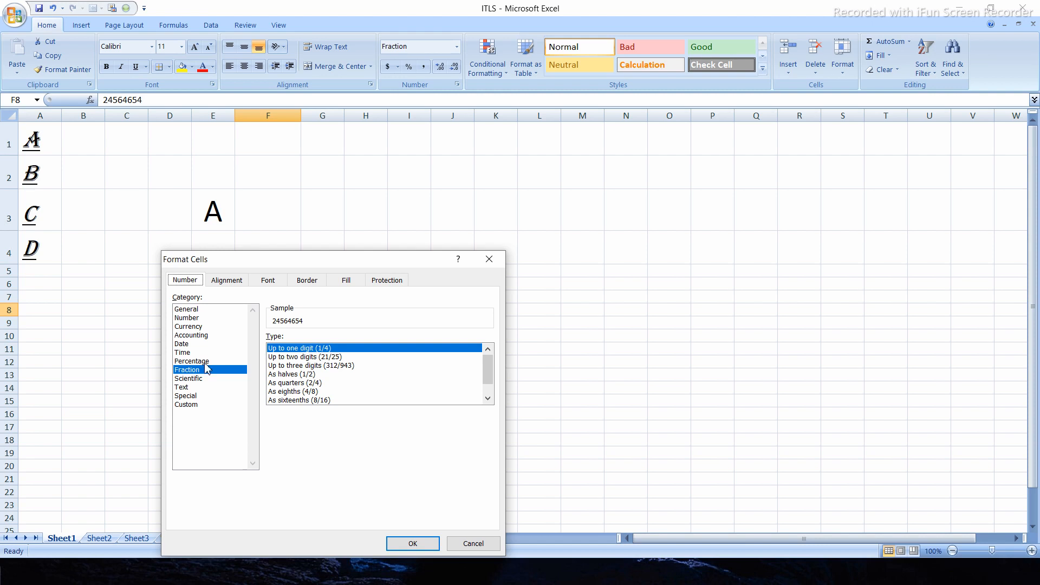
{"action": "left_click_drag", "start_coordinate": [217, 260], "coordinate": [372, 152]}
{"action": "left_click", "coordinate": [340, 215]}
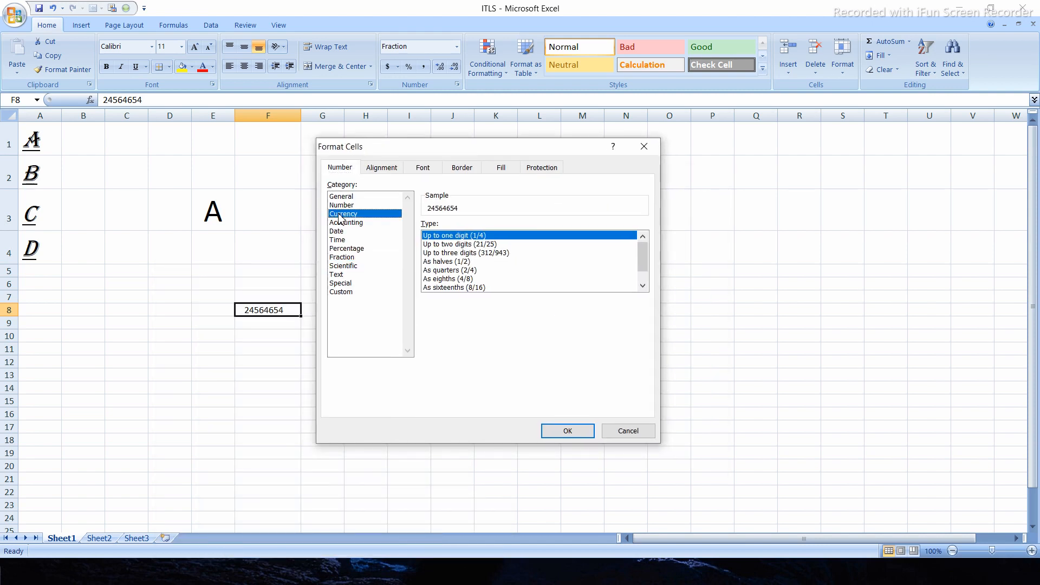
{"action": "left_click", "coordinate": [344, 197]}
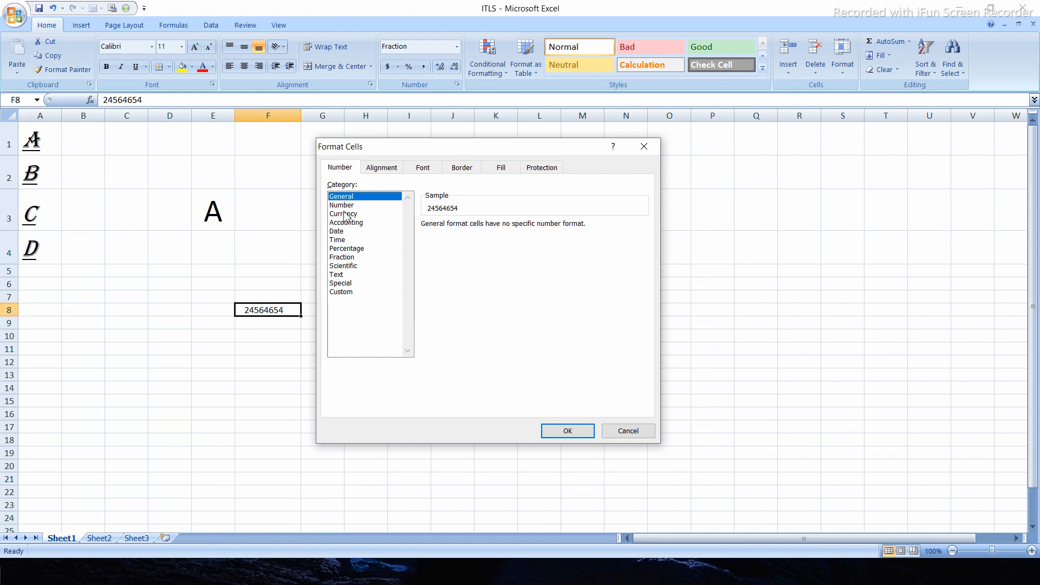
{"action": "left_click", "coordinate": [344, 207]}
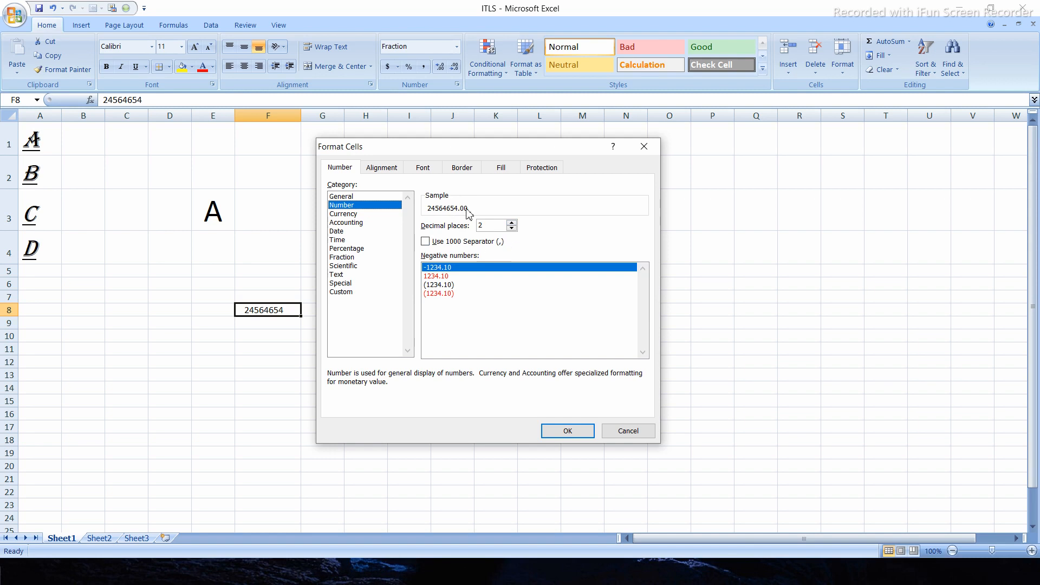
{"action": "left_click", "coordinate": [512, 228]}
{"action": "left_click", "coordinate": [511, 229]}
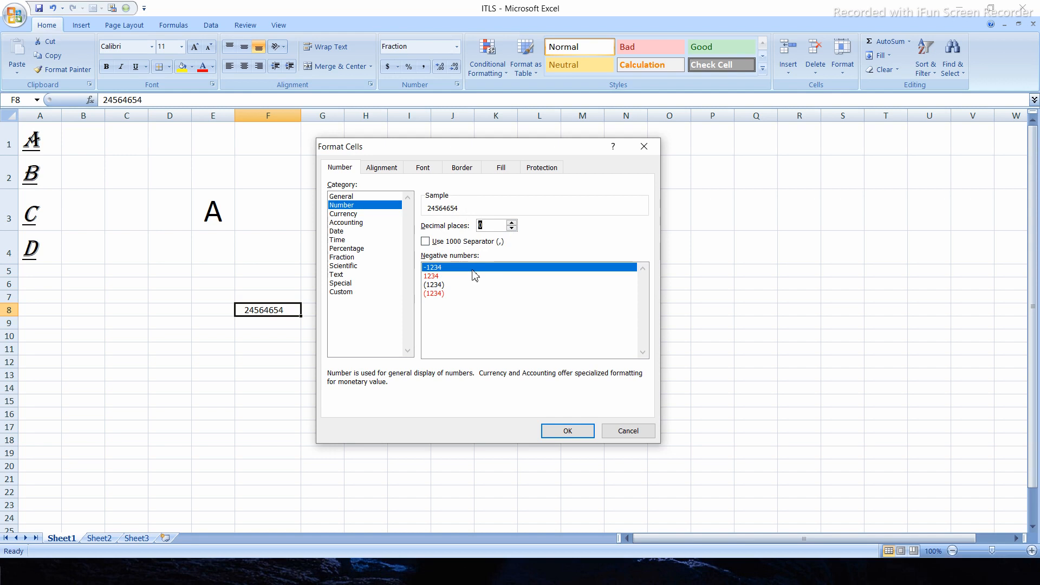
- Try the red and parenthesised negative number styles, and return to the -1234 style
{"action": "left_click", "coordinate": [450, 276]}
{"action": "left_click", "coordinate": [445, 286]}
{"action": "left_click", "coordinate": [447, 293]}
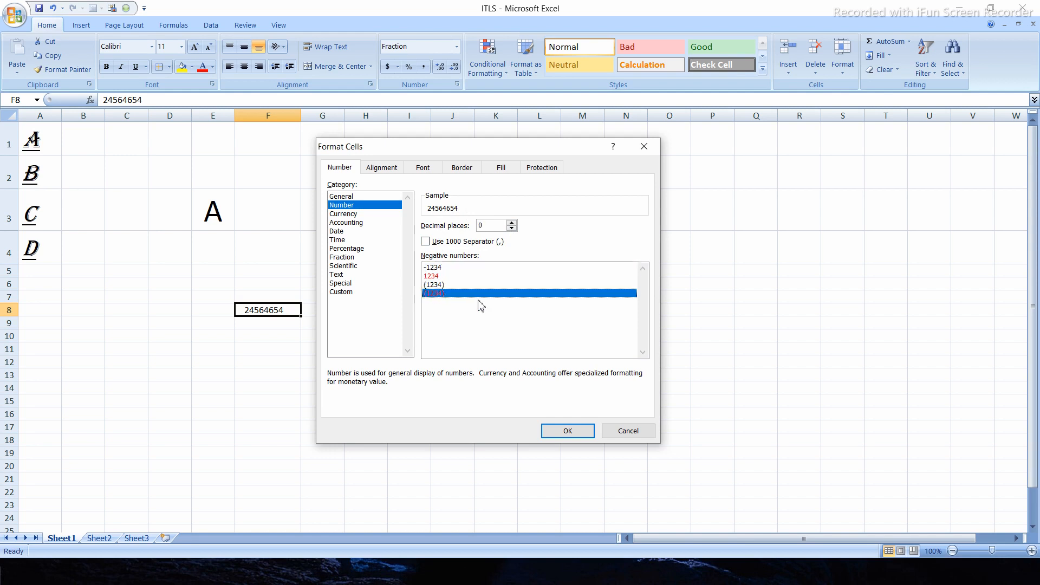
{"action": "left_click", "coordinate": [449, 268]}
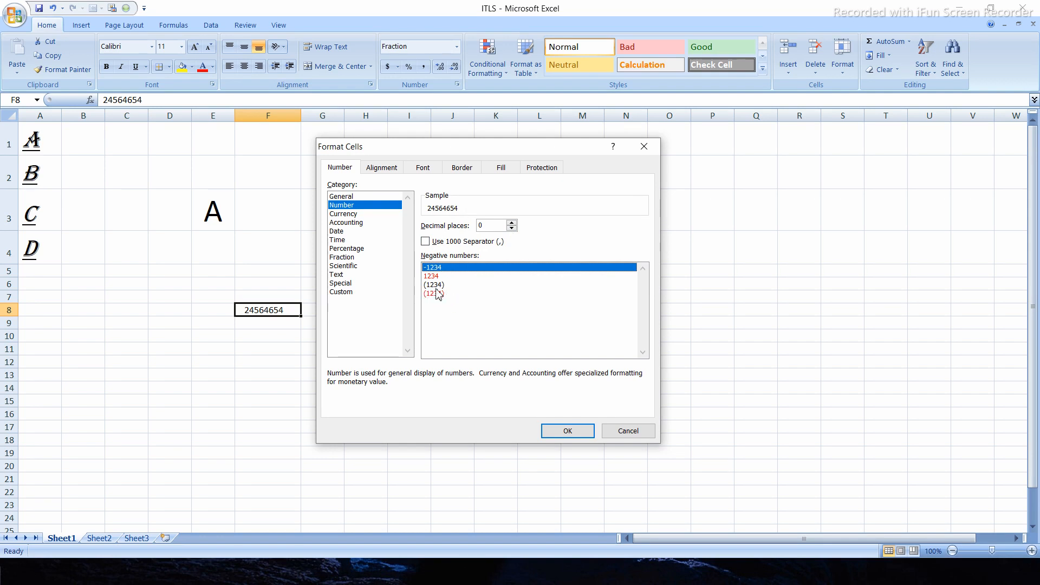
{"action": "left_click", "coordinate": [437, 285]}
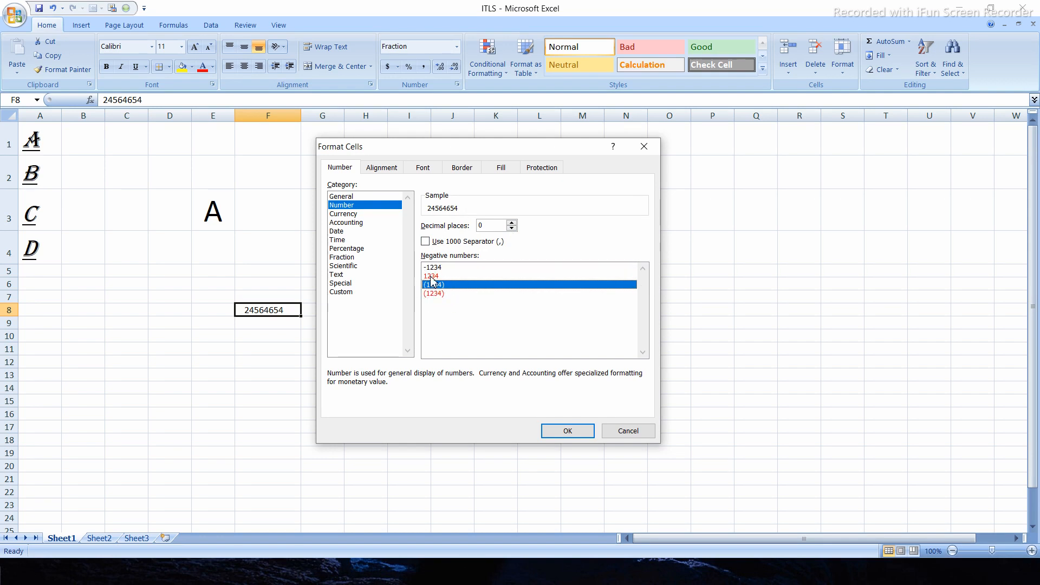
{"action": "left_click", "coordinate": [434, 276]}
{"action": "left_click", "coordinate": [462, 268]}
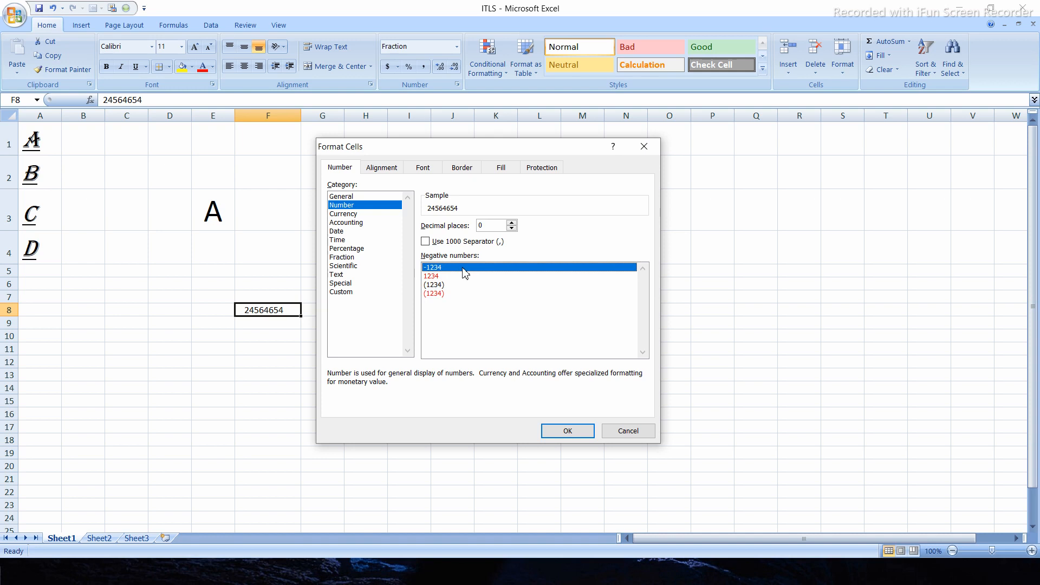
- Turn on the 1000 separator, choose the red 1,234 negative number style and apply the format to cell F8
{"action": "left_click", "coordinate": [426, 242]}
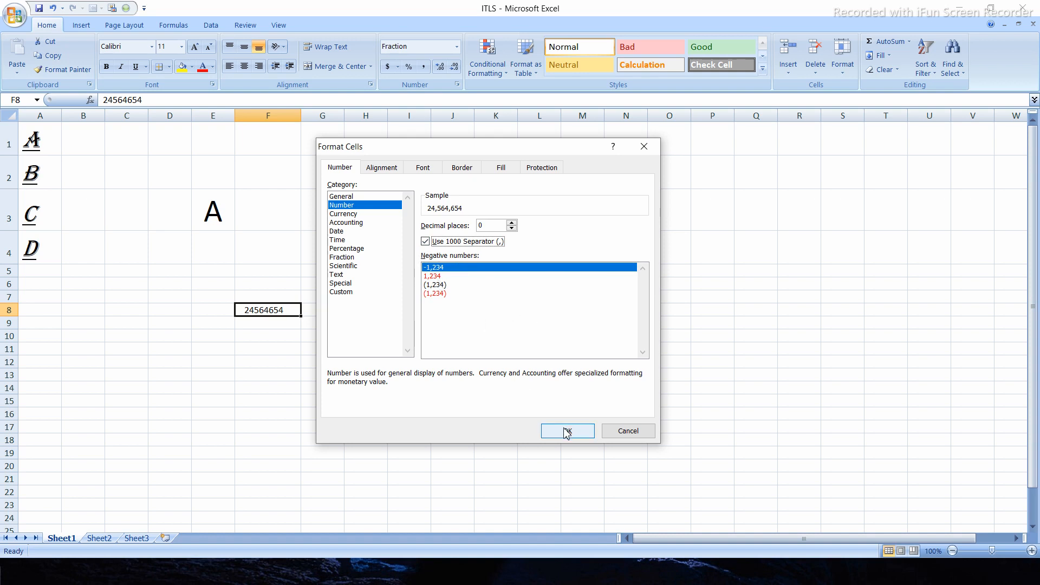
{"action": "left_click", "coordinate": [435, 277]}
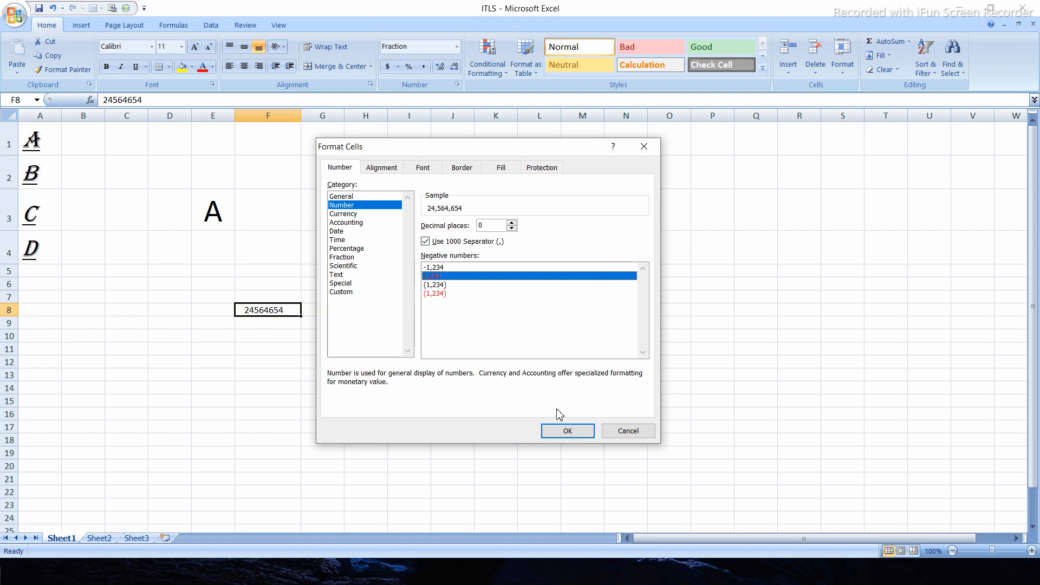
{"action": "left_click", "coordinate": [561, 431]}
{"action": "left_click", "coordinate": [329, 351]}
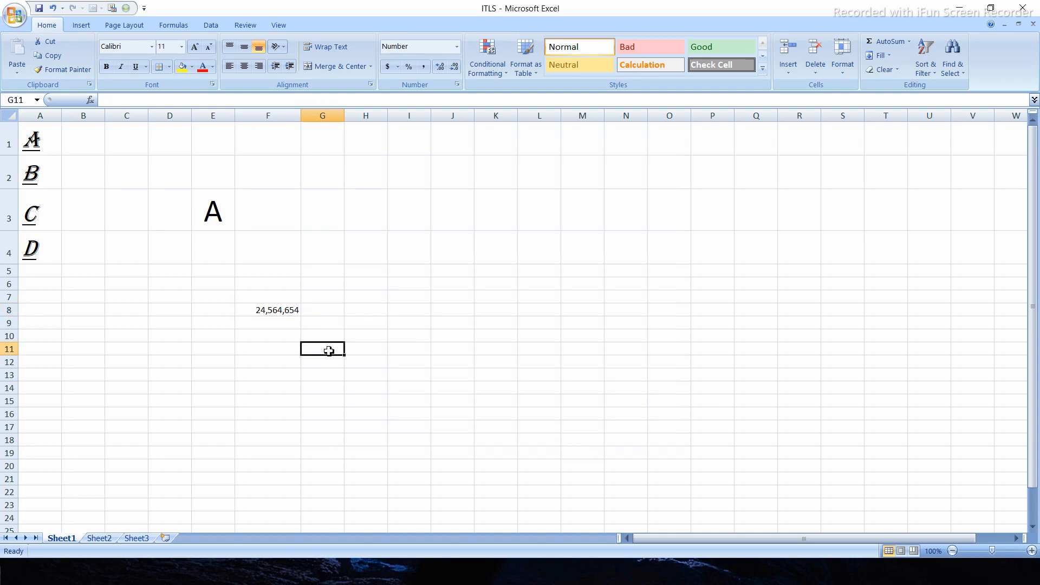
- Open the cell format settings for F8, preview the Text category and choose the Scientific category
{"action": "left_click", "coordinate": [261, 312]}
{"action": "left_click", "coordinate": [337, 347]}
{"action": "left_click", "coordinate": [288, 313]}
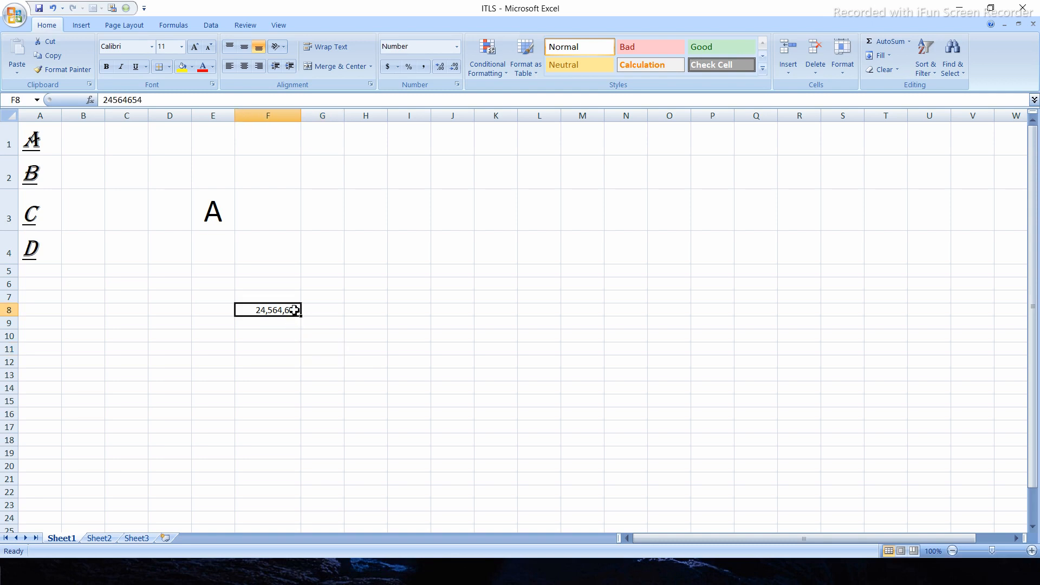
{"action": "right_click", "coordinate": [294, 310]}
{"action": "left_click", "coordinate": [349, 468]}
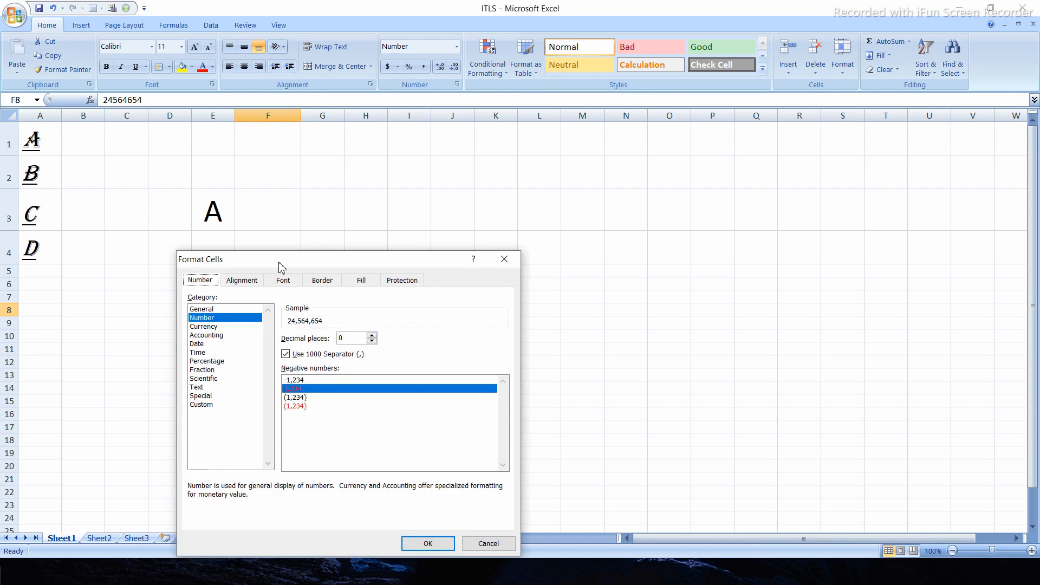
{"action": "left_click_drag", "start_coordinate": [281, 267], "coordinate": [451, 153]}
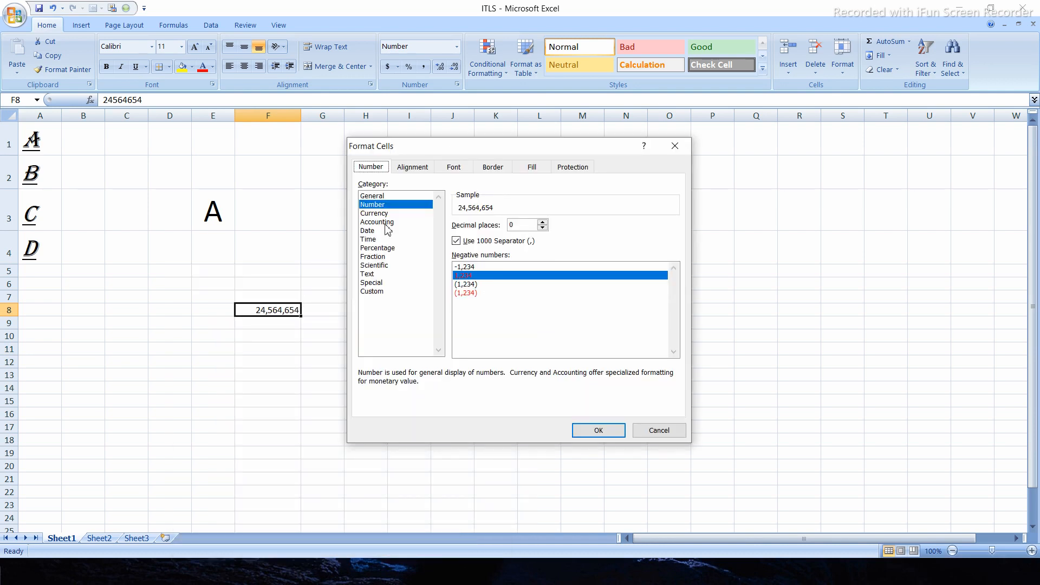
{"action": "left_click", "coordinate": [379, 267]}
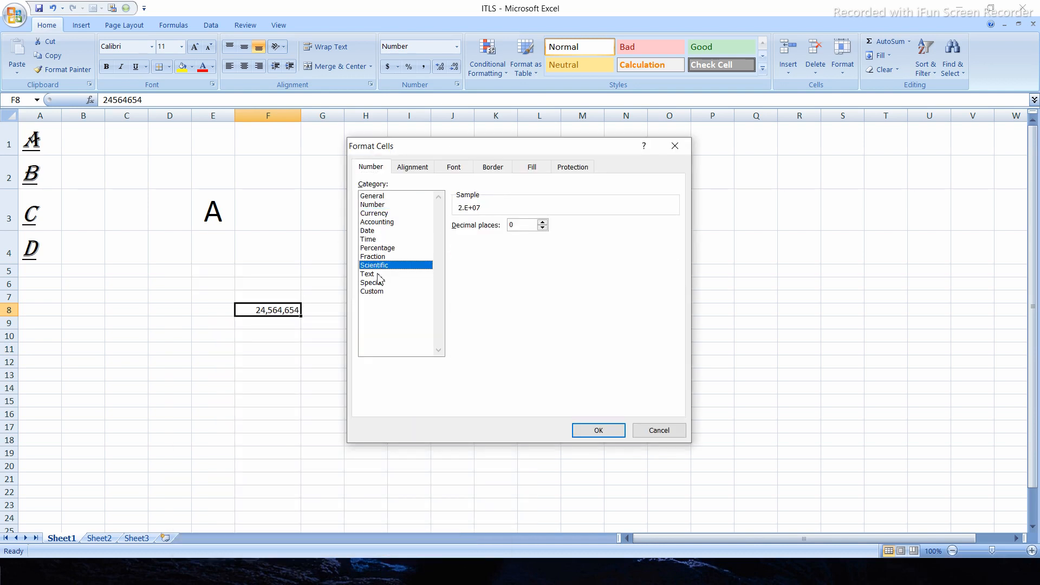
{"action": "left_click", "coordinate": [381, 274]}
{"action": "left_click", "coordinate": [378, 265]}
- Set the Scientific format to 6 decimal places and apply it to cell F8
{"action": "left_click", "coordinate": [542, 222]}
{"action": "left_click", "coordinate": [542, 222]}
{"action": "left_click", "coordinate": [542, 222]}
{"action": "left_click", "coordinate": [542, 222]}
{"action": "left_click", "coordinate": [543, 222]}
{"action": "left_click", "coordinate": [542, 222]}
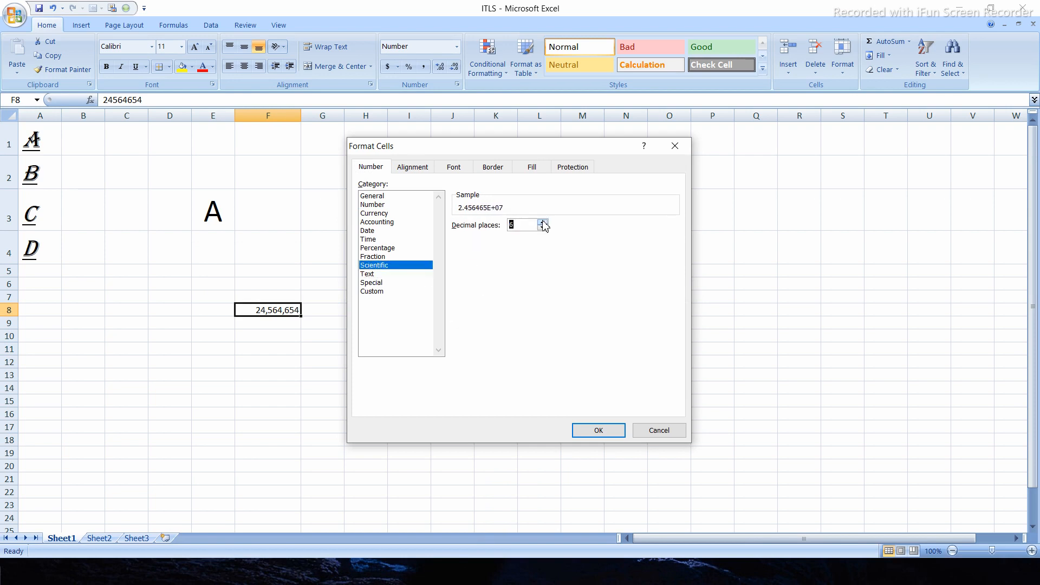
{"action": "left_click", "coordinate": [591, 431]}
{"action": "left_click", "coordinate": [331, 324]}
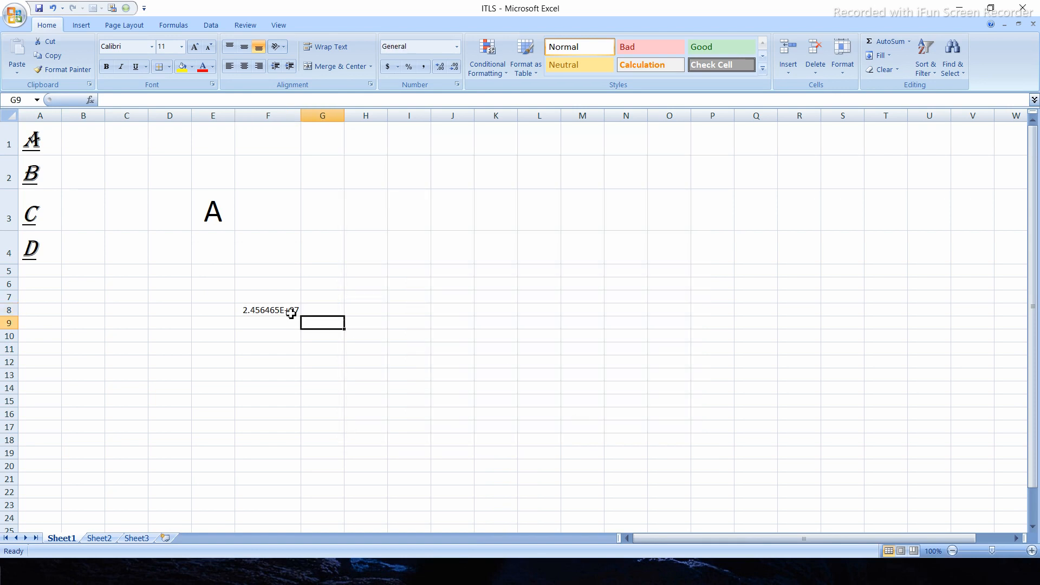
- Undo the successive number format changes on cell F8 back to the General format
{"action": "left_click", "coordinate": [291, 313]}
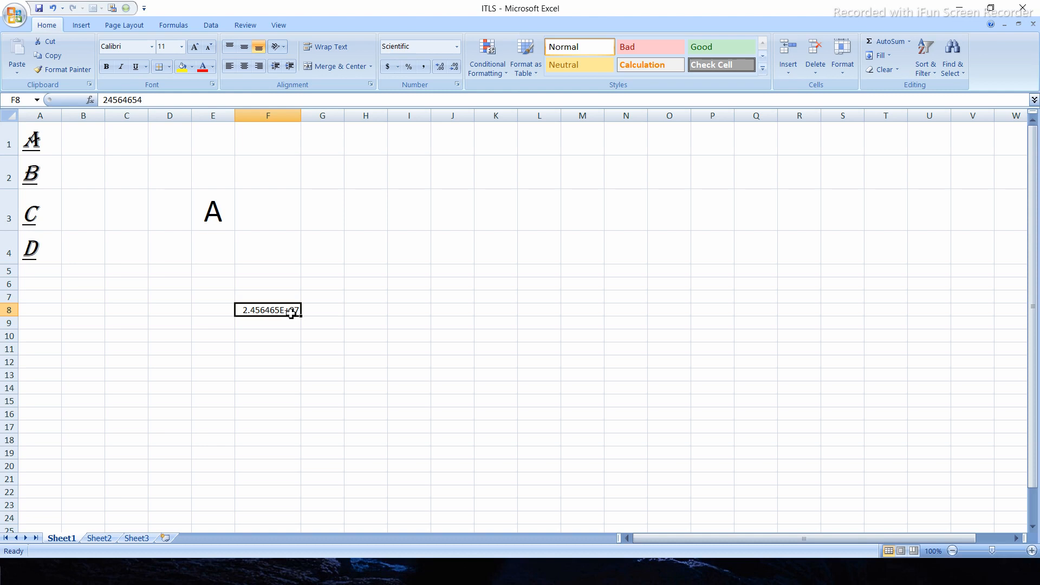
{"action": "key", "text": "ctrl+z"}
{"action": "key", "text": "ctrl+z"}
{"action": "key", "text": "ctrl+z"}
{"action": "key", "text": "ctrl+z"}
{"action": "left_click", "coordinate": [283, 361]}
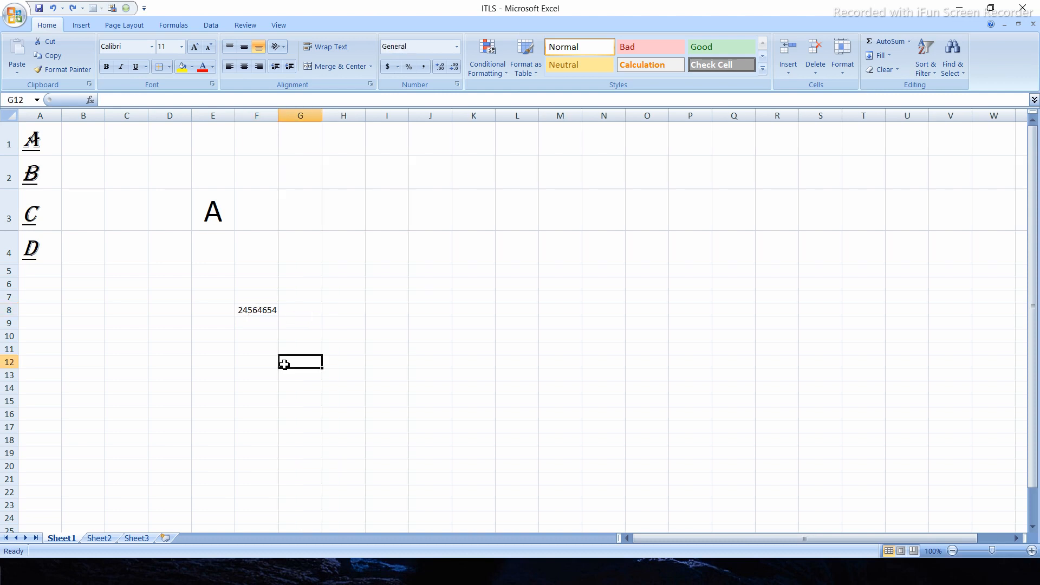
- Format cell F8 with the Number category, 0 decimal places and the red 1234 negative number style
{"action": "left_click", "coordinate": [268, 313]}
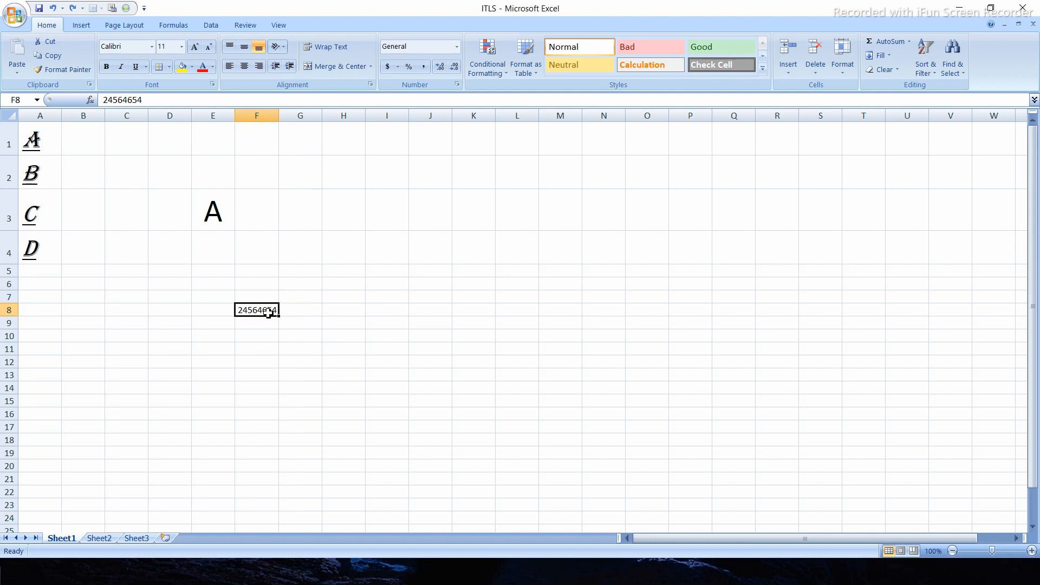
{"action": "right_click", "coordinate": [268, 313]}
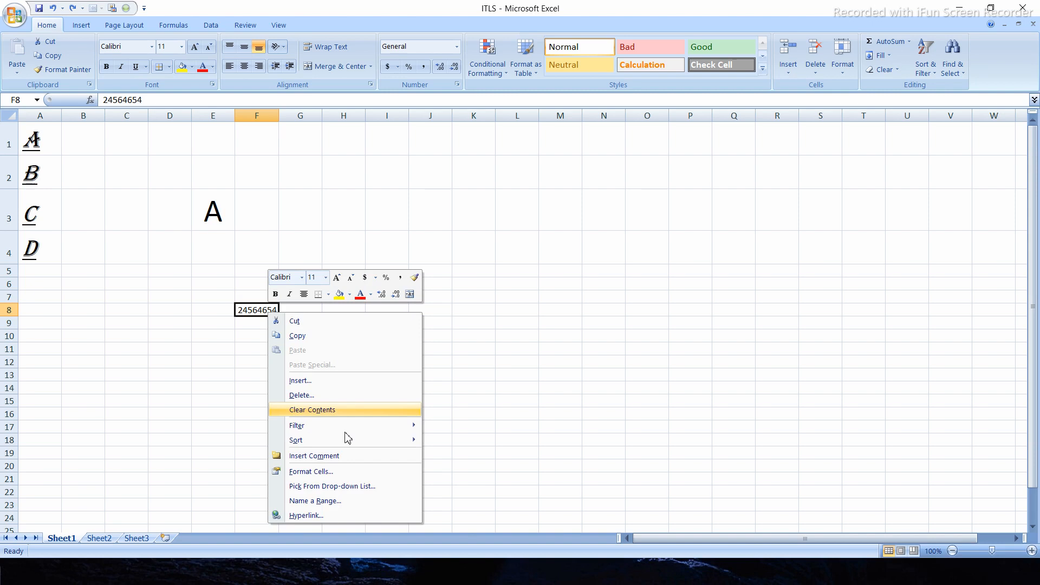
{"action": "left_click", "coordinate": [329, 472]}
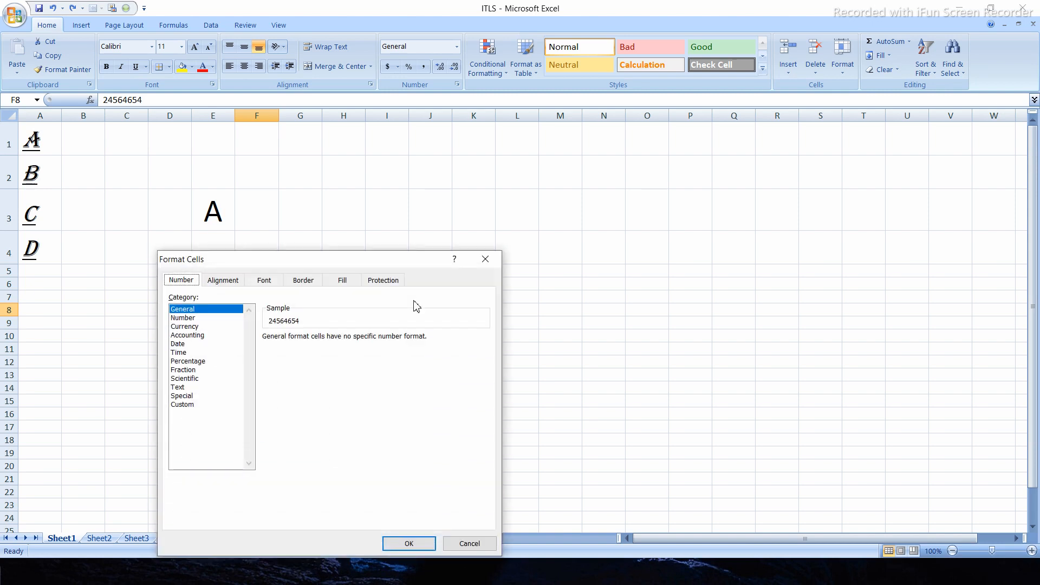
{"action": "left_click", "coordinate": [186, 318]}
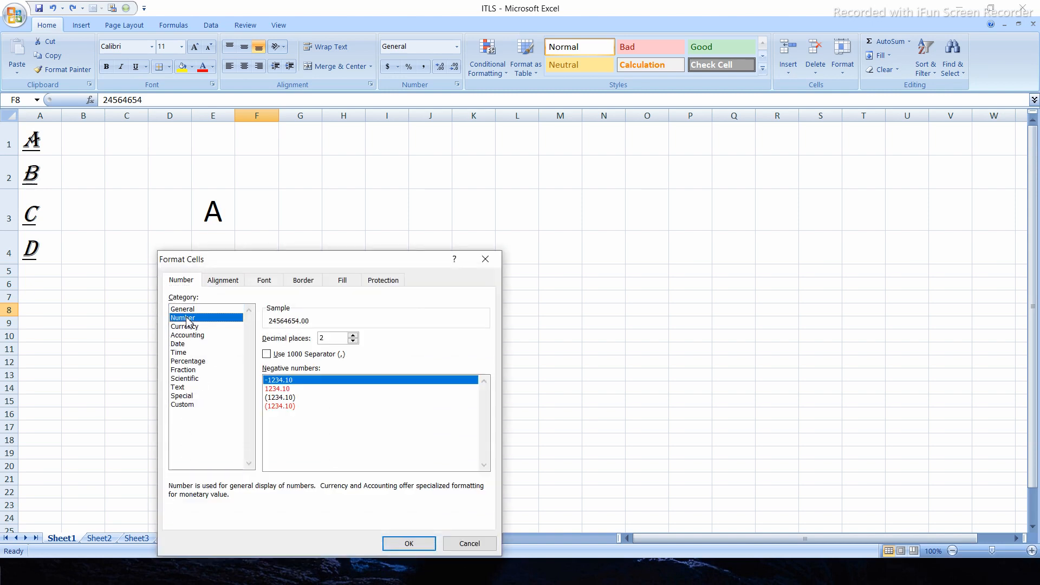
{"action": "left_click", "coordinate": [291, 388]}
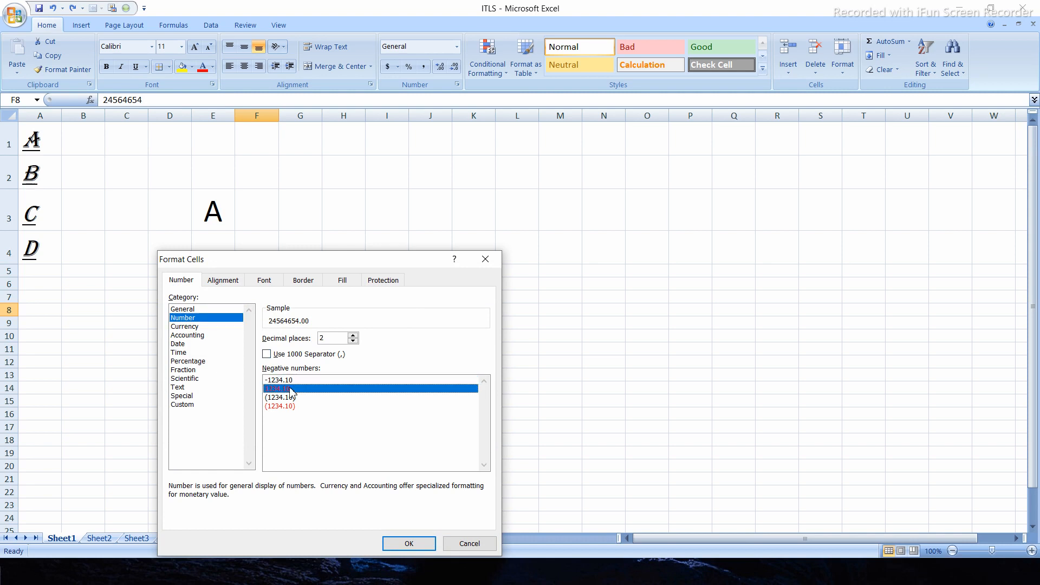
{"action": "left_click", "coordinate": [352, 340]}
{"action": "left_click", "coordinate": [352, 341]}
{"action": "left_click", "coordinate": [410, 544]}
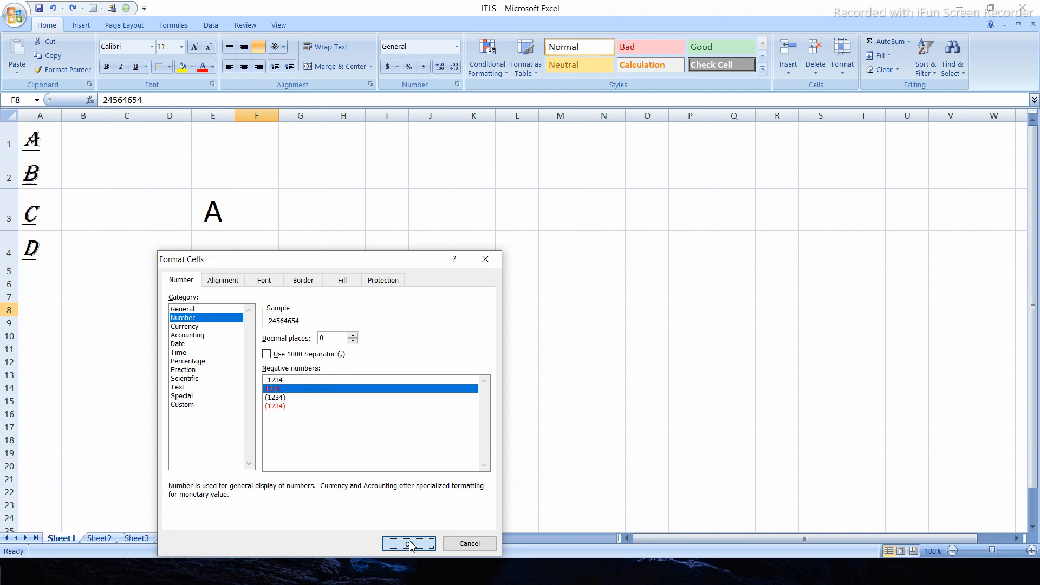
{"action": "left_click", "coordinate": [344, 339]}
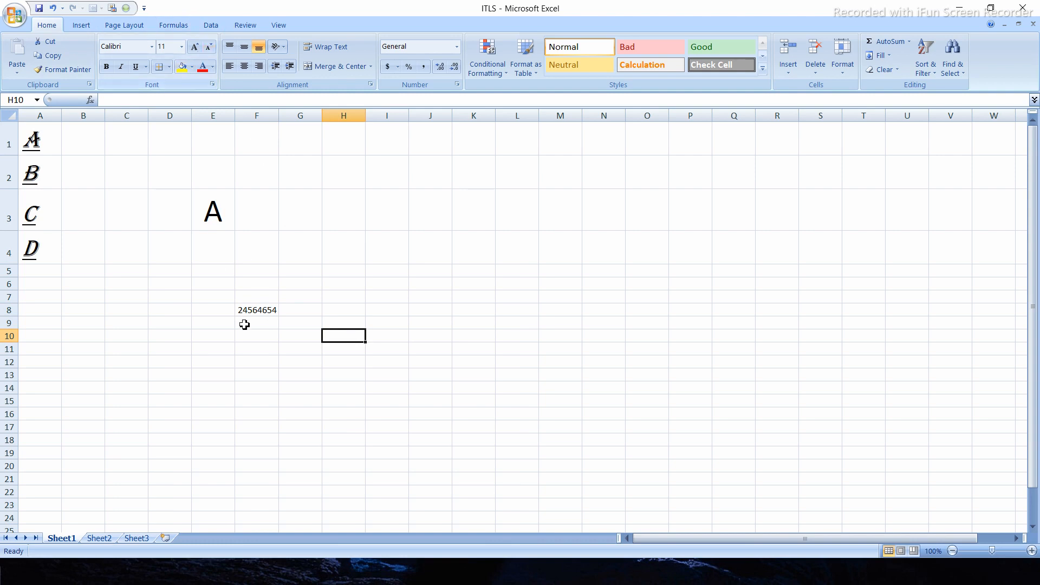
- Fill the background of cell F8 with yellow
{"action": "left_click", "coordinate": [258, 310]}
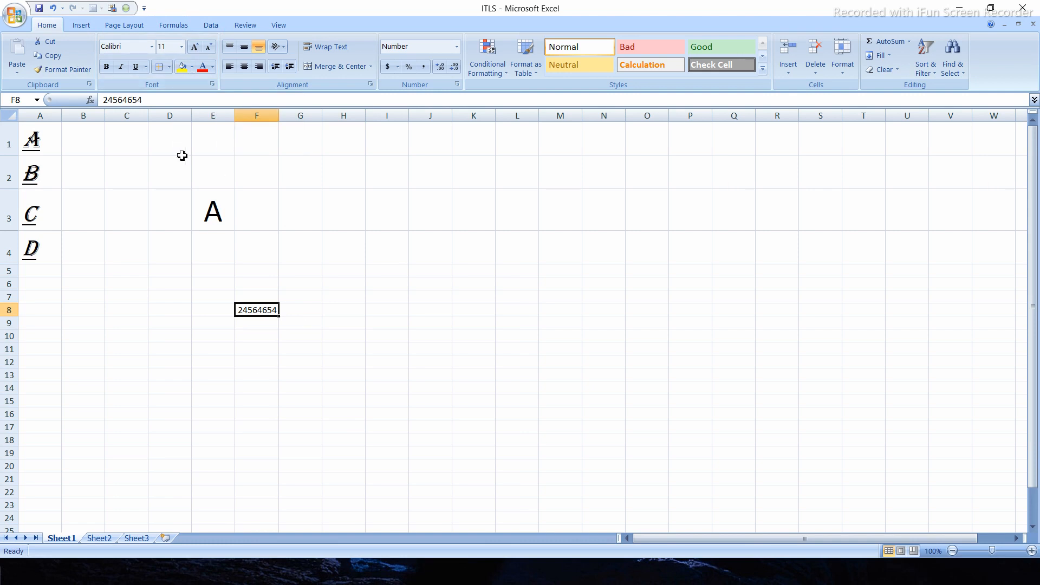
{"action": "left_click", "coordinate": [181, 70]}
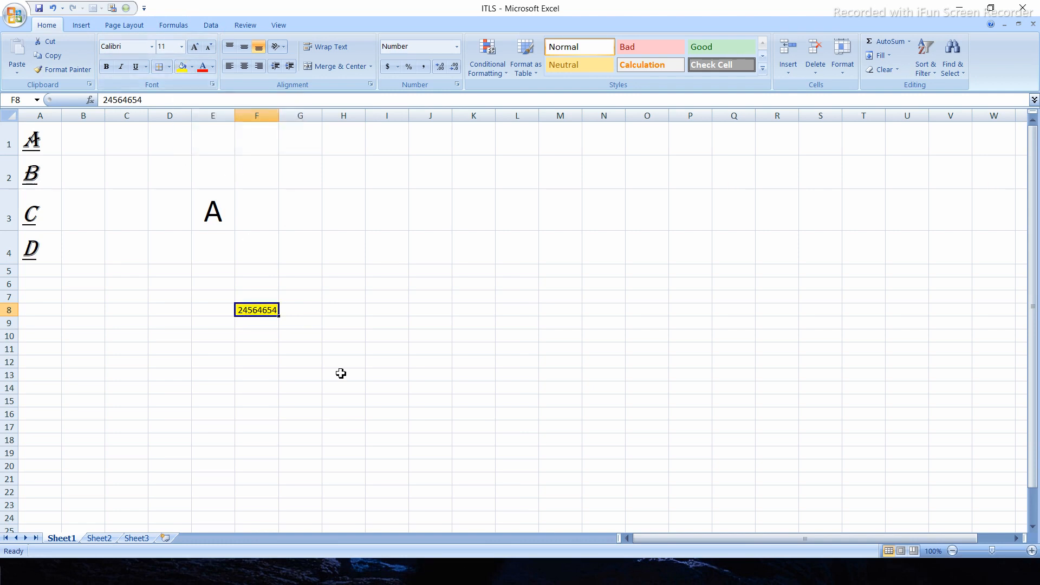
{"action": "left_click", "coordinate": [294, 390]}
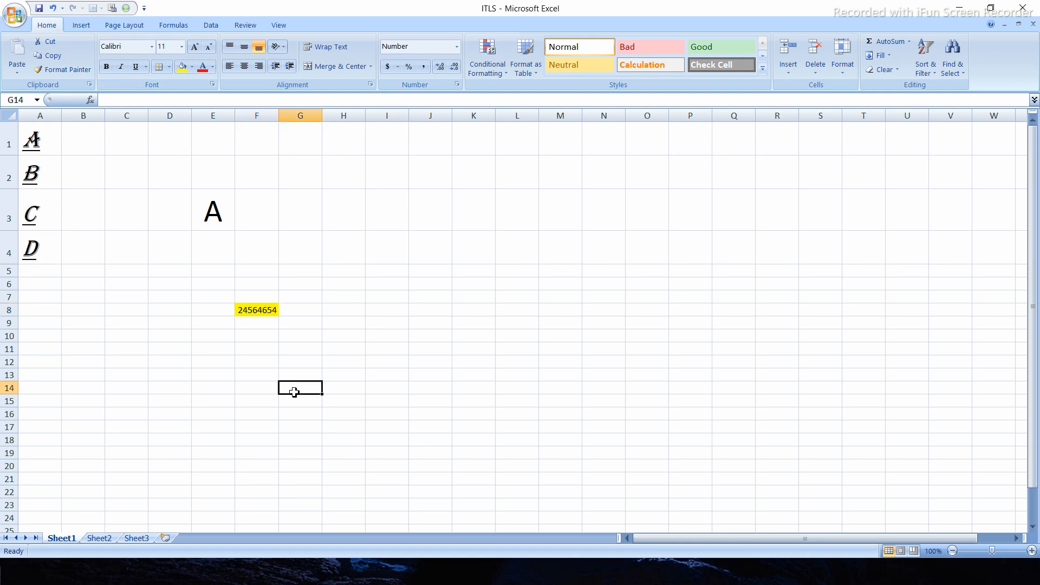
- Change the fill colour of cell F8 to the standard Light Green
{"action": "left_click", "coordinate": [266, 321]}
{"action": "left_click", "coordinate": [260, 299]}
{"action": "left_click", "coordinate": [261, 308]}
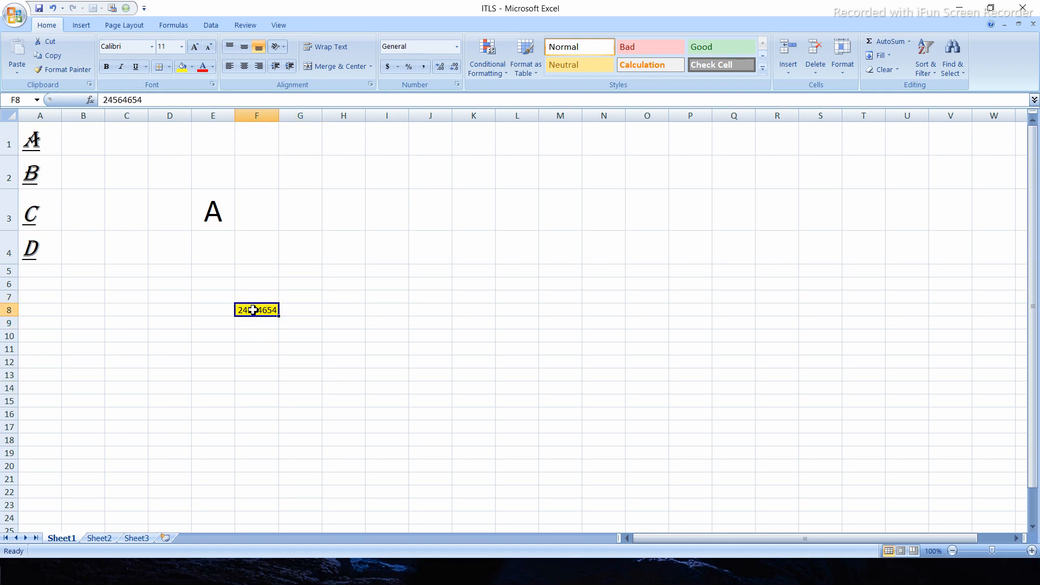
{"action": "left_click", "coordinate": [192, 67]}
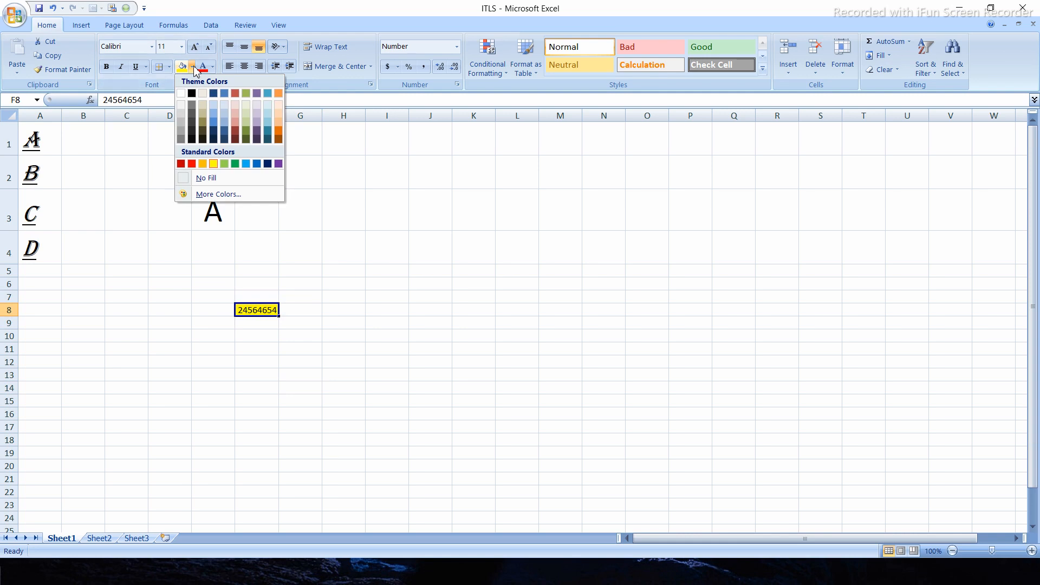
{"action": "left_click", "coordinate": [224, 164]}
{"action": "left_click", "coordinate": [292, 310]}
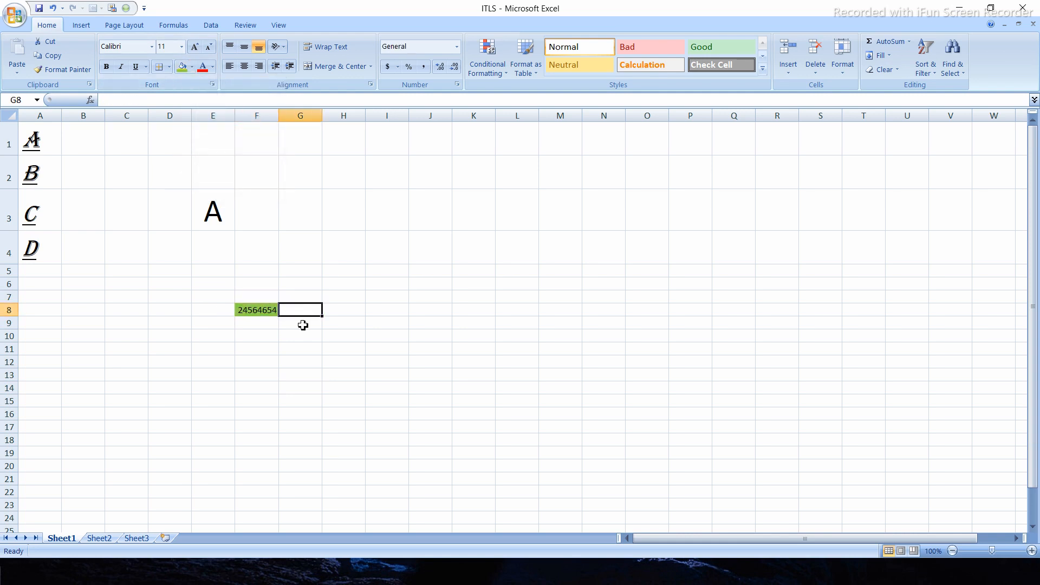
{"action": "left_click", "coordinate": [252, 311]}
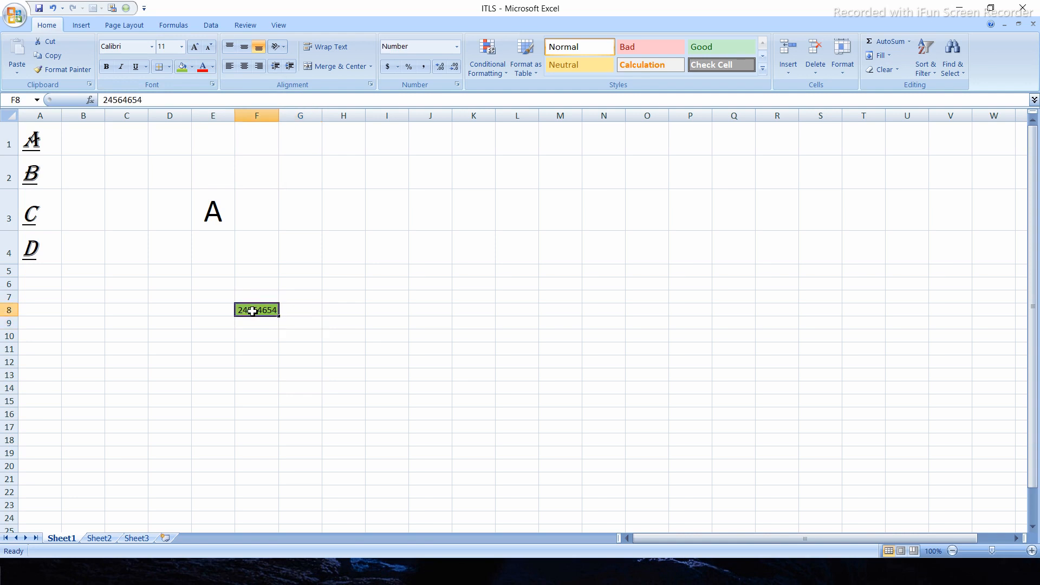
- Fill cells A1:A4 with light green and colour their text red
{"action": "left_click_drag", "start_coordinate": [40, 130], "coordinate": [53, 247]}
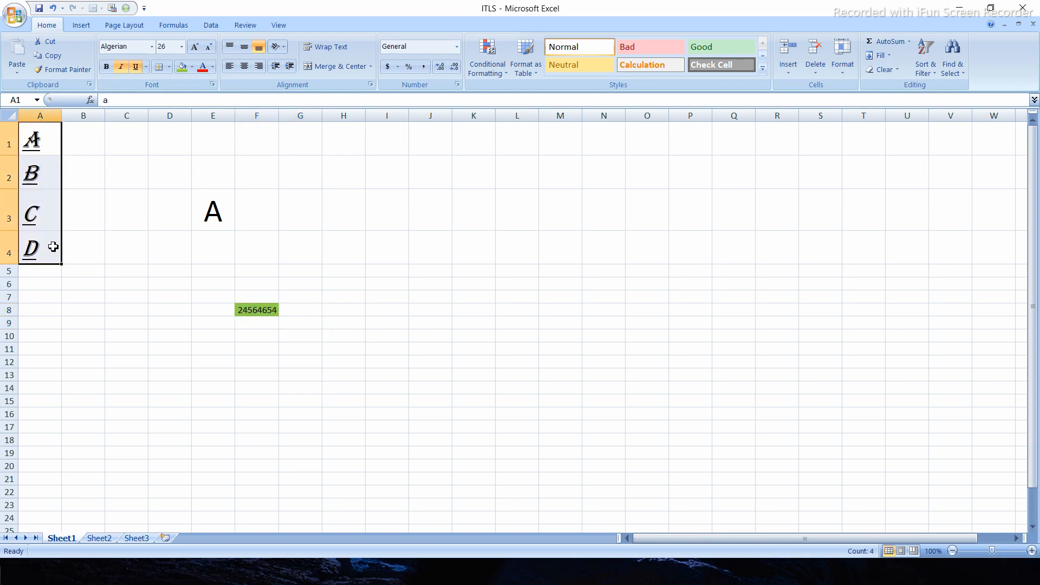
{"action": "left_click", "coordinate": [182, 66]}
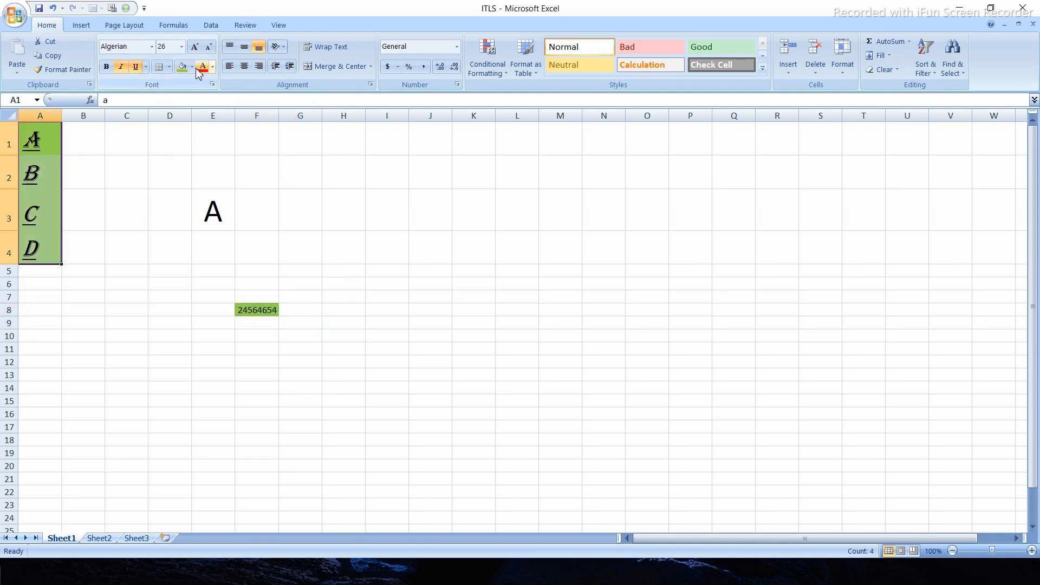
{"action": "left_click", "coordinate": [202, 67]}
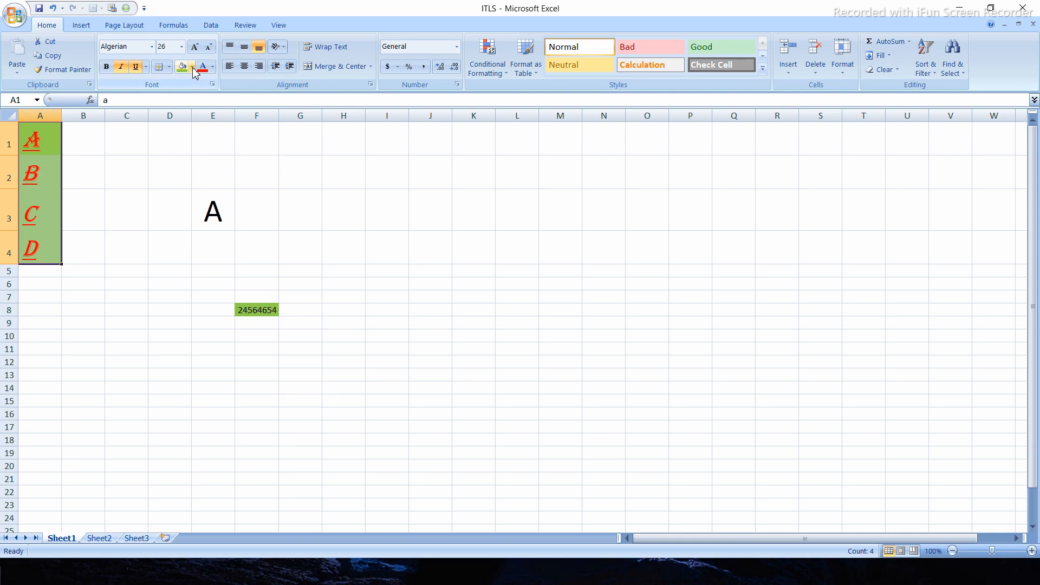
- Change the fill colour of cells A1:A4 to the standard Light Blue
{"action": "left_click", "coordinate": [192, 68]}
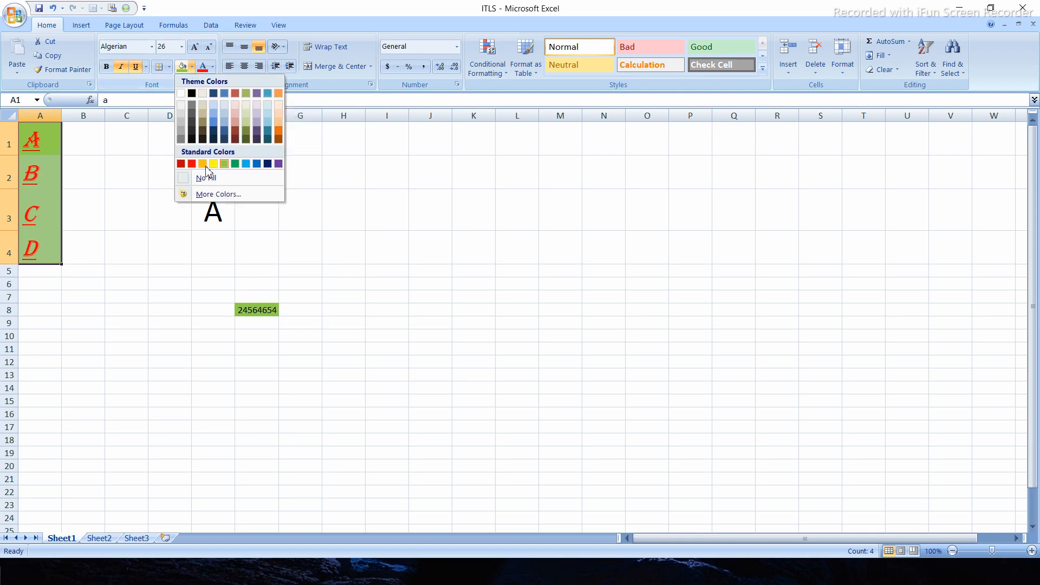
{"action": "left_click", "coordinate": [247, 163]}
{"action": "left_click", "coordinate": [121, 193]}
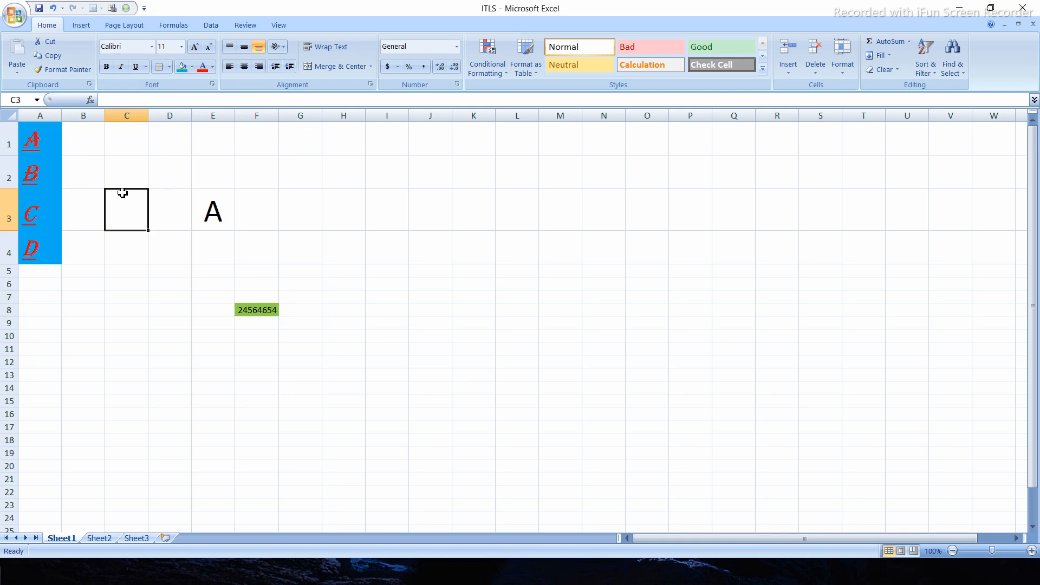
- Undo the fill and font colour changes made to cells A1:A4
{"action": "left_click", "coordinate": [53, 171]}
{"action": "right_click", "coordinate": [53, 172]}
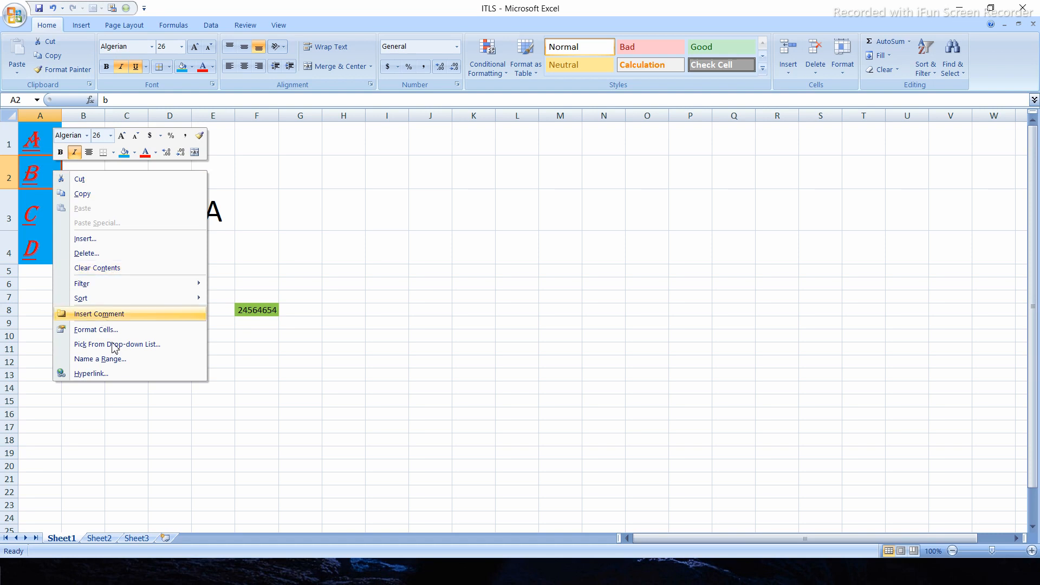
{"action": "left_click", "coordinate": [279, 226]}
{"action": "key", "text": "ctrl+z"}
{"action": "key", "text": "ctrl+z"}
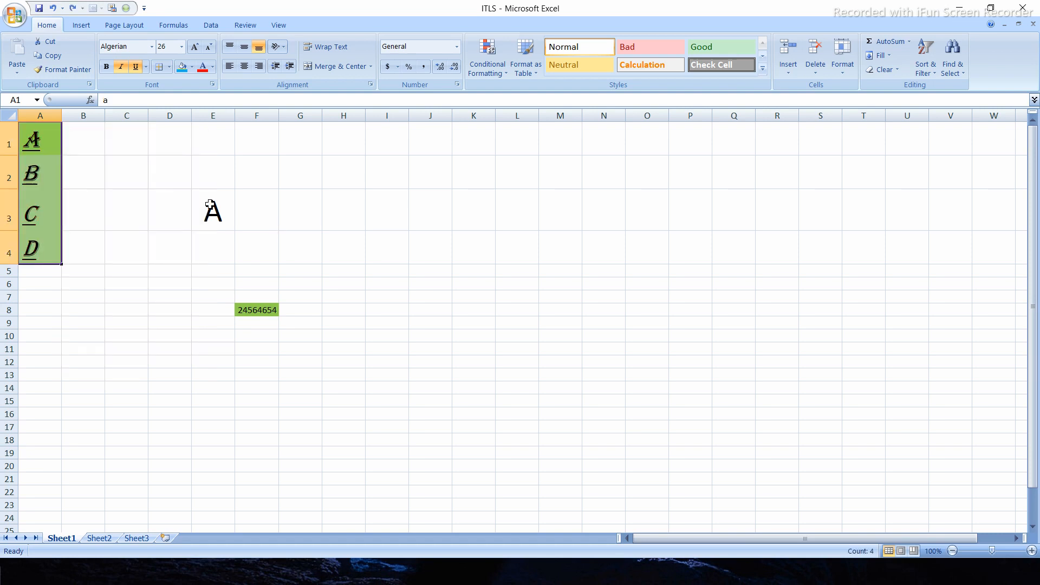
{"action": "key", "text": "ctrl+z"}
{"action": "left_click", "coordinate": [144, 193]}
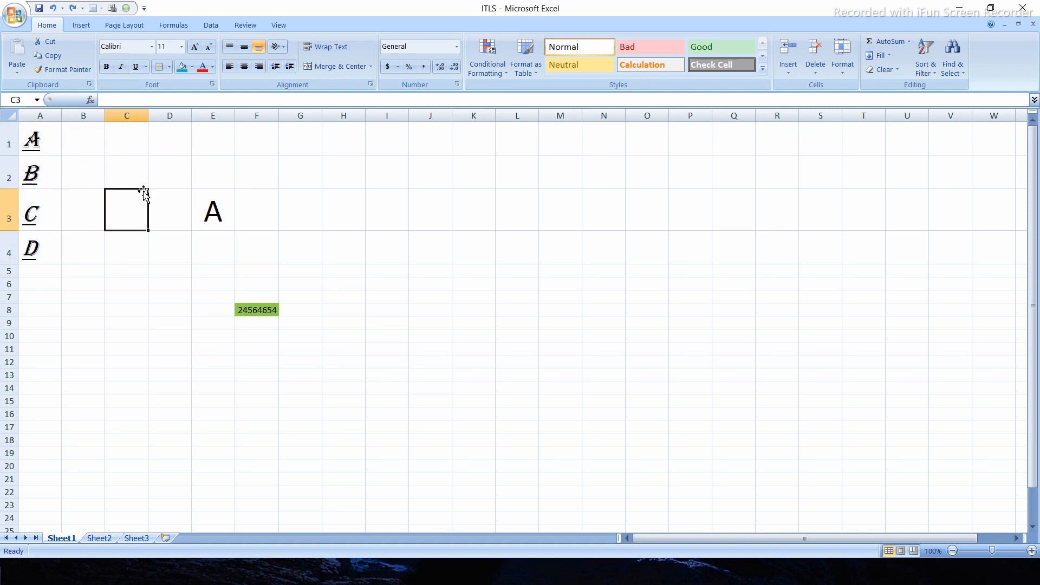
- Try a darker red theme shade and standard Red as the font colour of A1:A4, and finish with standard Dark Red
{"action": "left_click_drag", "start_coordinate": [54, 139], "coordinate": [71, 239]}
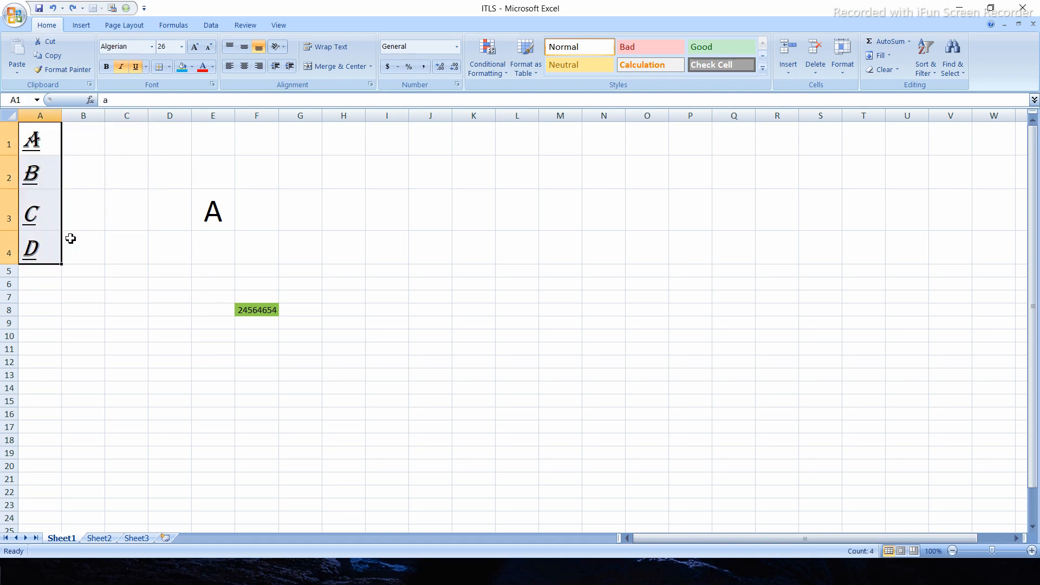
{"action": "left_click", "coordinate": [213, 66]}
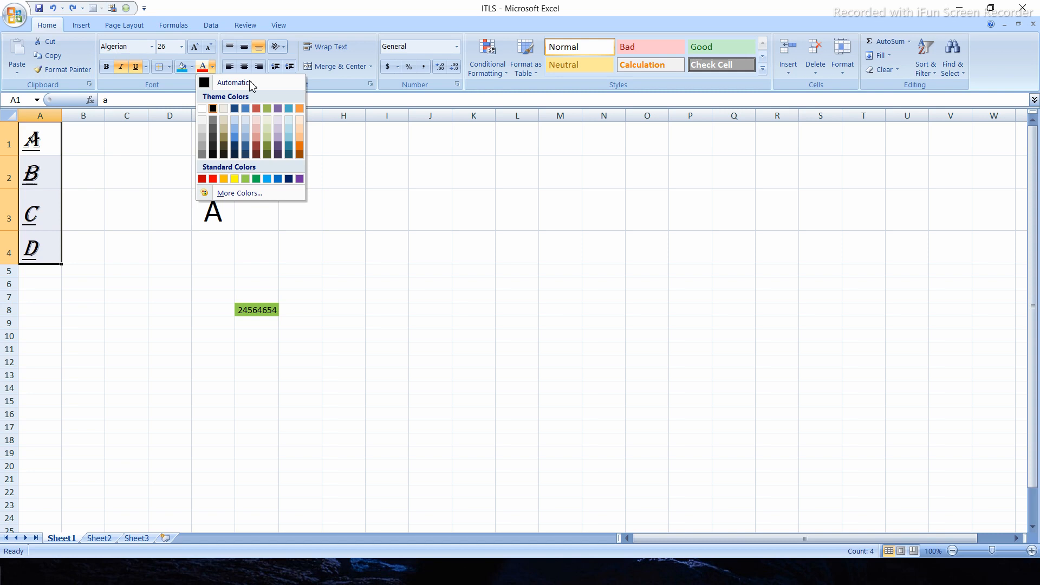
{"action": "left_click", "coordinate": [256, 149]}
{"action": "left_click", "coordinate": [212, 67]}
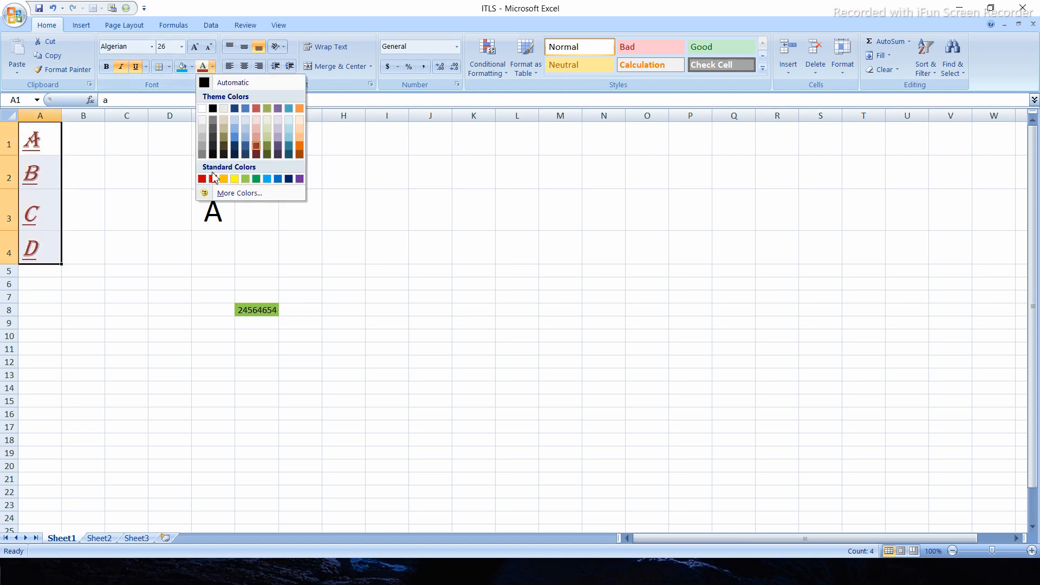
{"action": "left_click", "coordinate": [212, 178]}
{"action": "left_click", "coordinate": [212, 66]}
{"action": "left_click", "coordinate": [202, 179]}
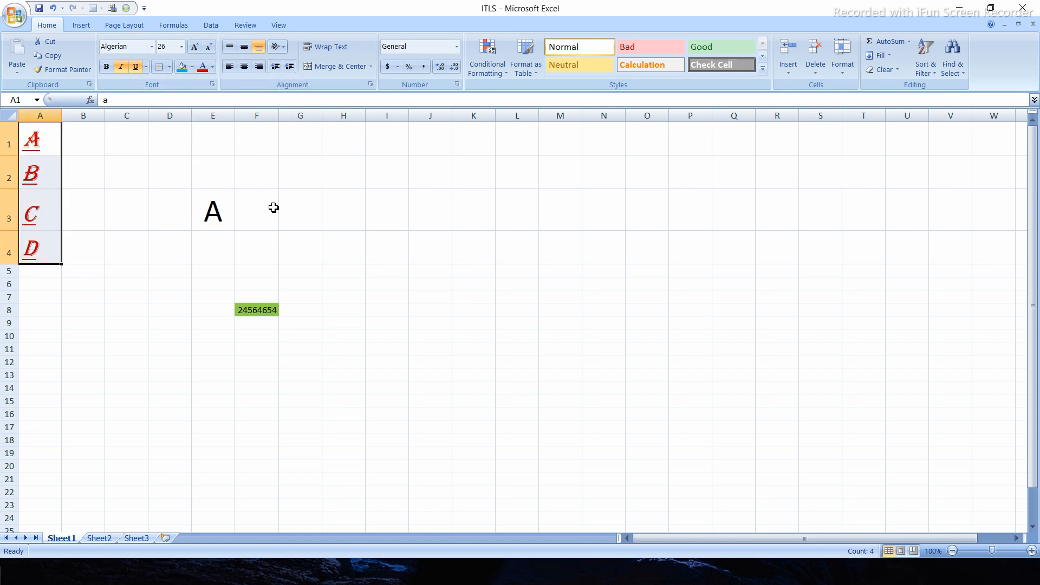
{"action": "left_click", "coordinate": [274, 208]}
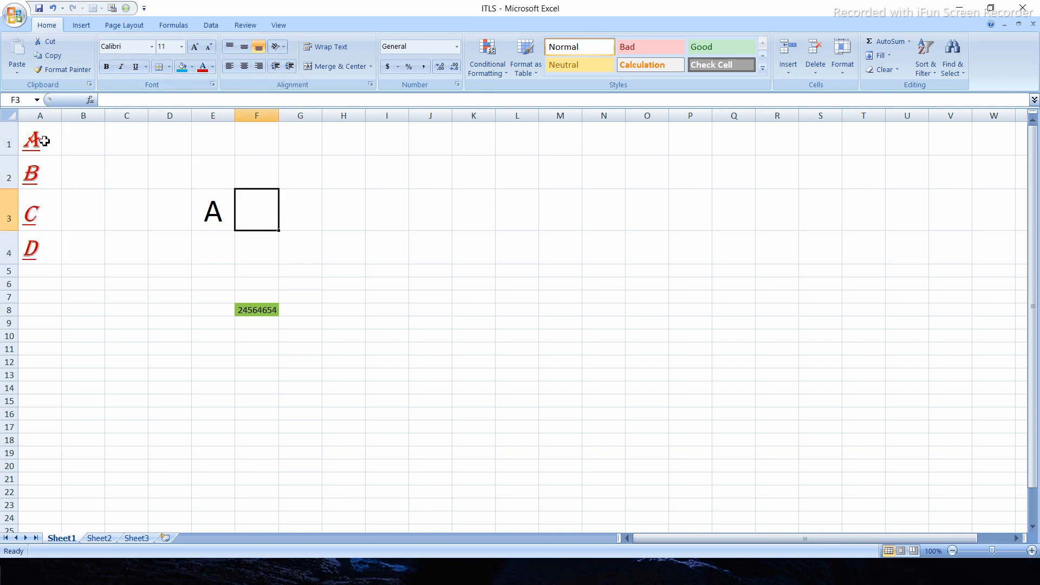
- Undo the last font colour change and reset cells A1:J5 to the Normal cell style
{"action": "key", "text": "ctrl+z"}
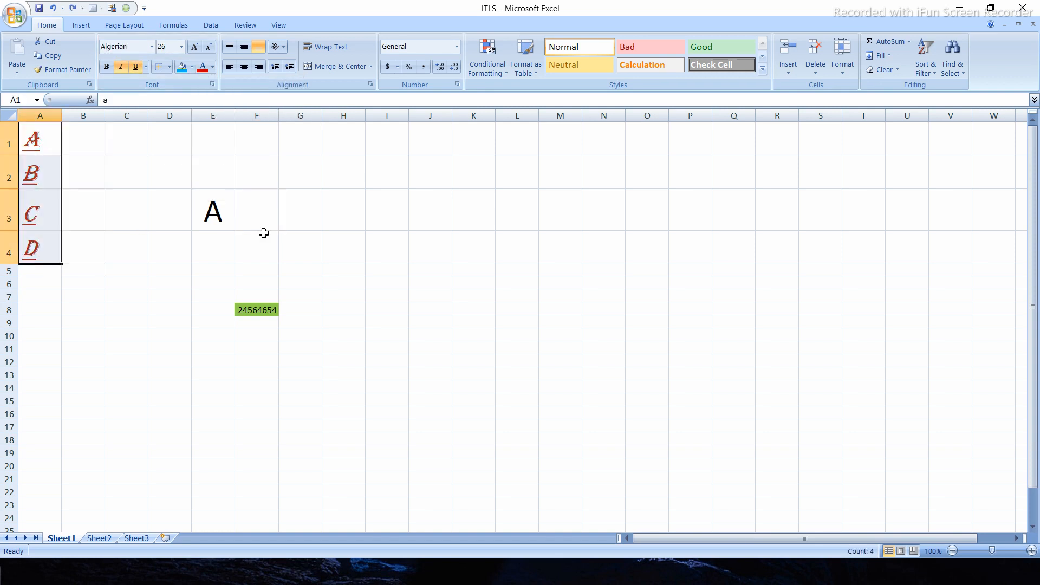
{"action": "left_click_drag", "start_coordinate": [31, 133], "coordinate": [436, 277]}
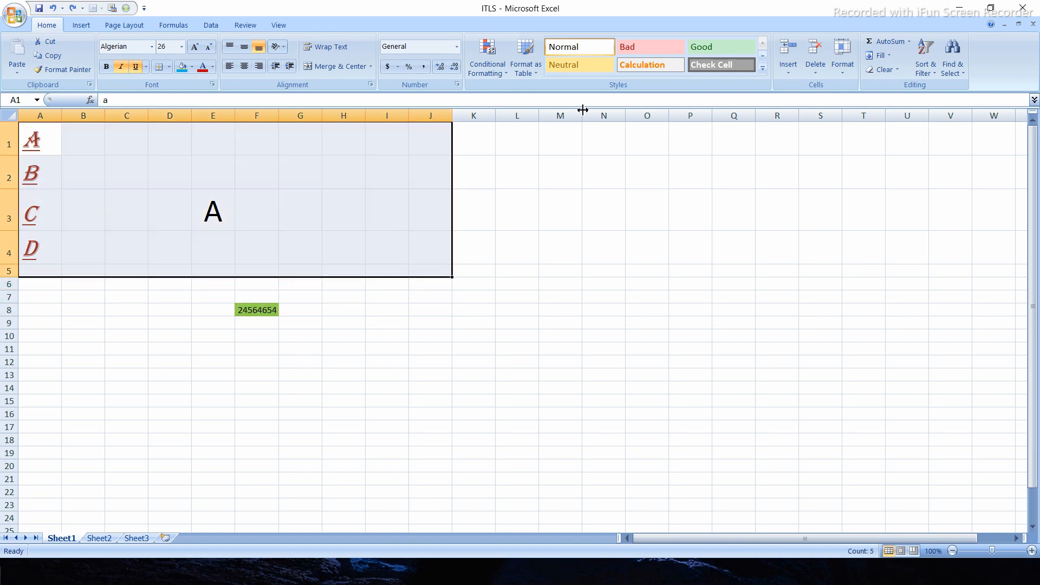
{"action": "left_click", "coordinate": [583, 54]}
{"action": "left_click", "coordinate": [88, 153]}
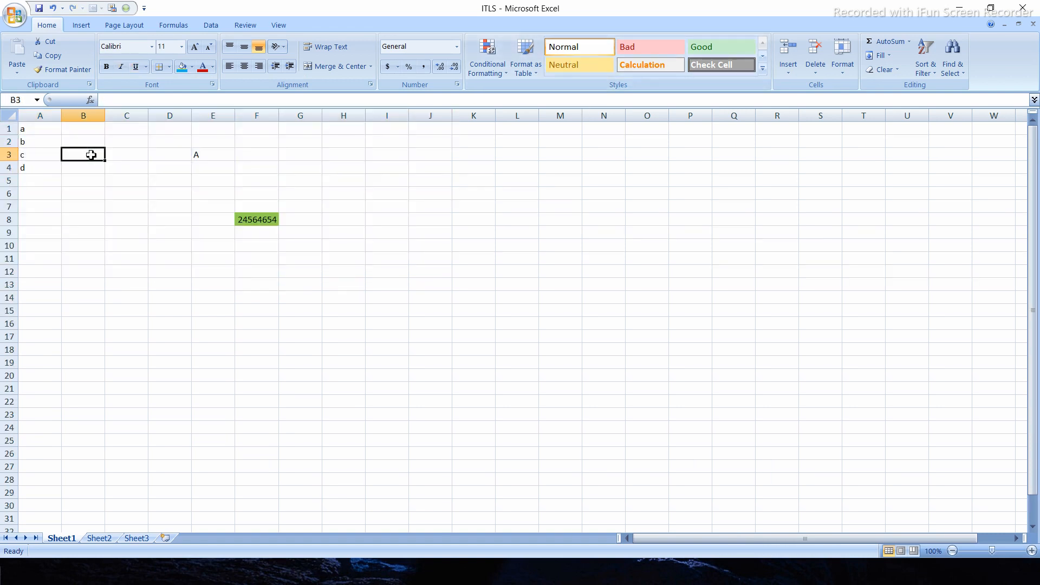
- Delete the contents of all used cells and reset the green cell F8 to the Normal style
{"action": "left_click_drag", "start_coordinate": [42, 132], "coordinate": [450, 241]}
{"action": "key", "text": "Delete"}
{"action": "left_click", "coordinate": [275, 218]}
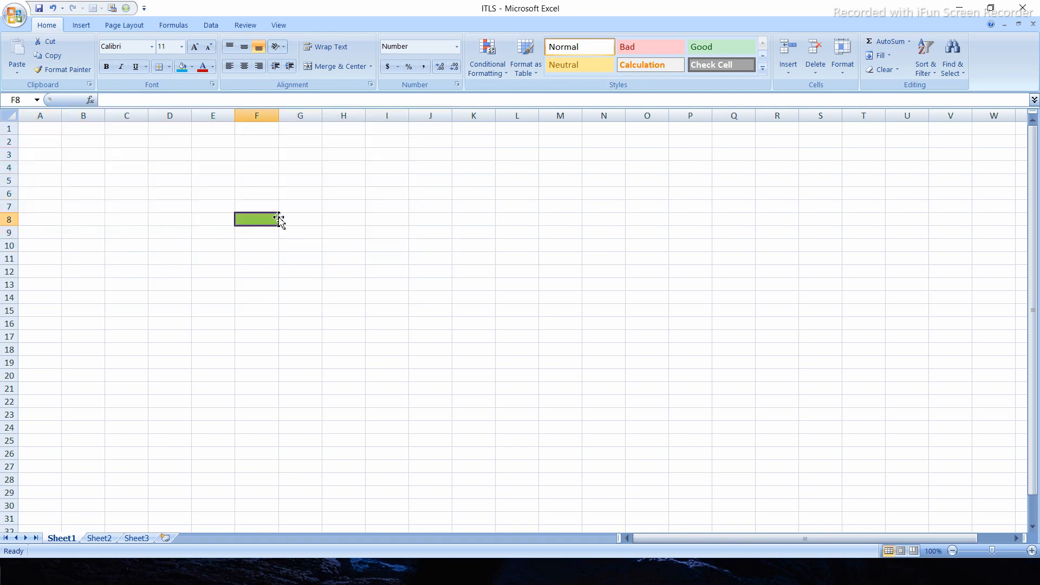
{"action": "left_click", "coordinate": [598, 46]}
{"action": "left_click", "coordinate": [170, 223]}
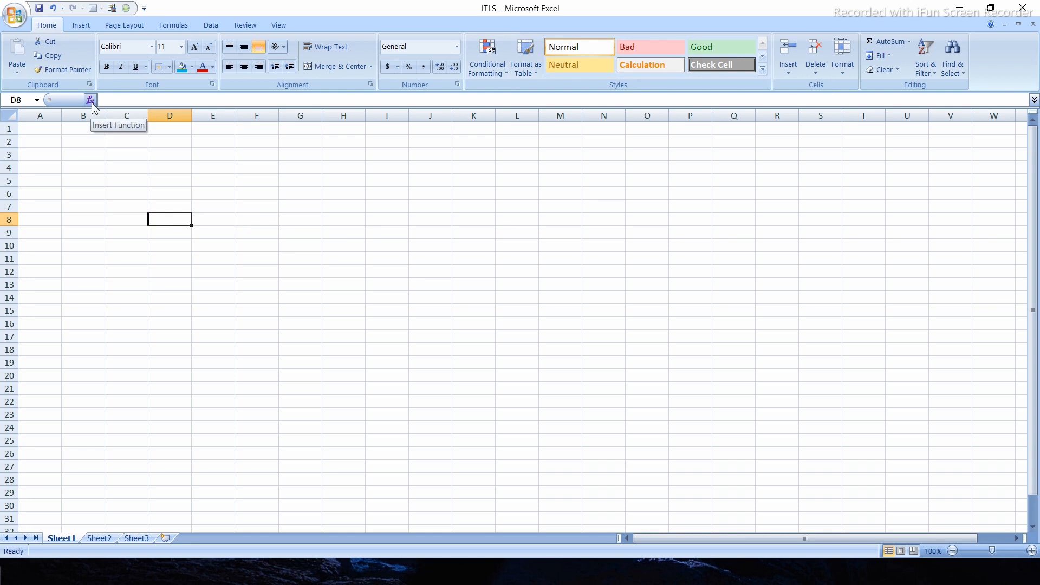
- Enter the numbers 1 to 6 down cells A2:A7
{"action": "left_click", "coordinate": [60, 165]}
{"action": "left_click", "coordinate": [55, 137]}
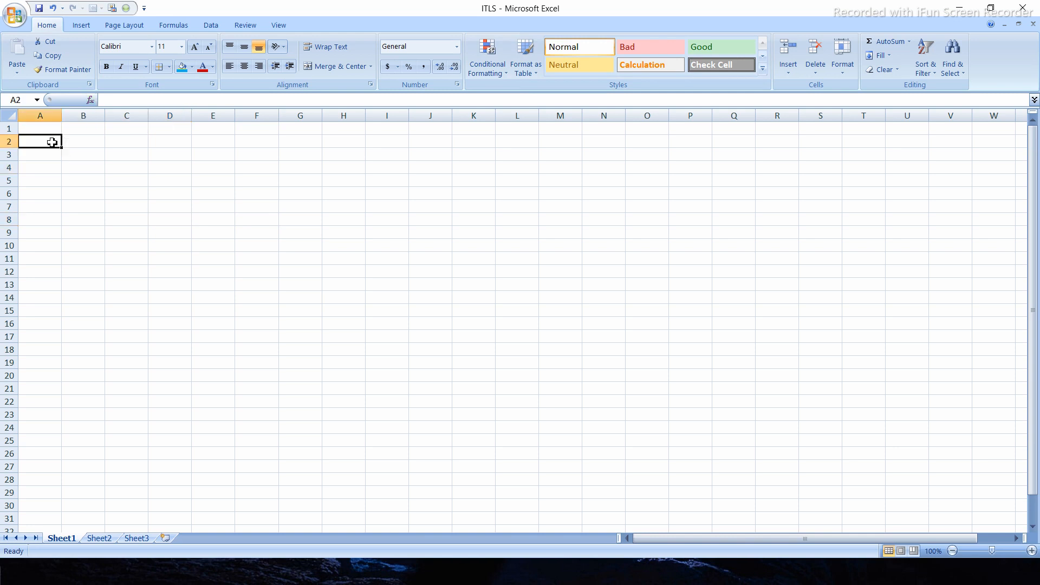
{"action": "key", "text": "Return"}
{"action": "type", "text": "2"}
{"action": "key", "text": "Return"}
{"action": "type", "text": "3"}
{"action": "key", "text": "Return"}
{"action": "type", "text": "4"}
{"action": "key", "text": "Return"}
{"action": "type", "text": "5"}
{"action": "key", "text": "Return"}
{"action": "type", "text": "6"}
{"action": "key", "text": "Return"}
{"action": "left_click", "coordinate": [143, 196]}
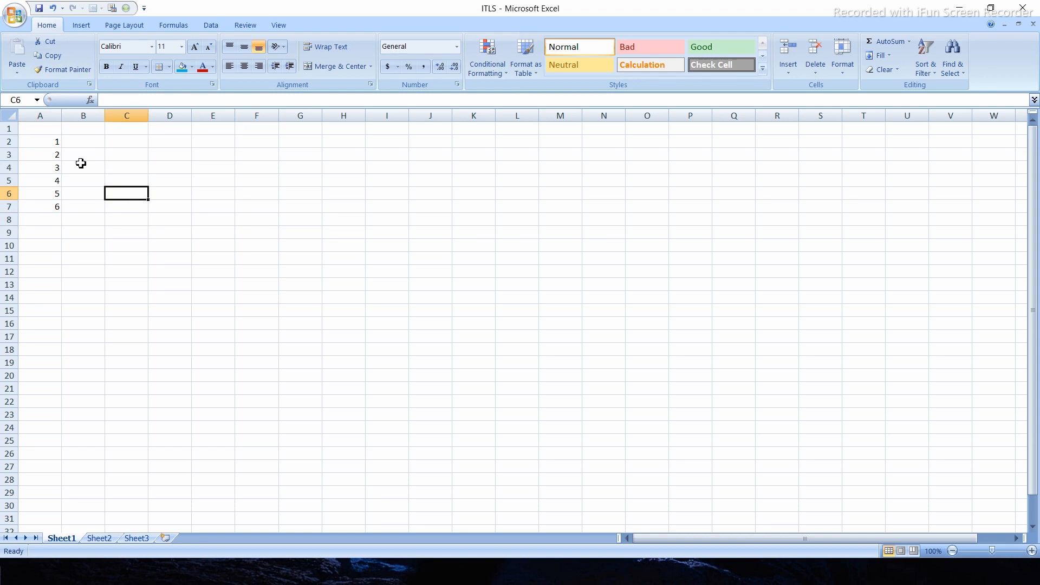
{"action": "left_click_drag", "start_coordinate": [58, 142], "coordinate": [57, 208]}
{"action": "left_click", "coordinate": [66, 234]}
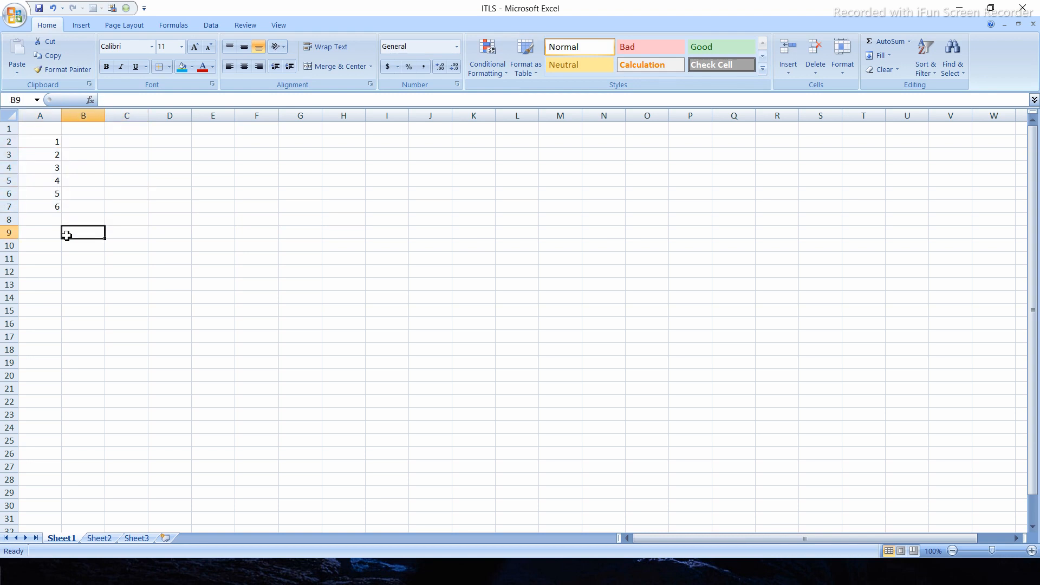
{"action": "left_click", "coordinate": [72, 154]}
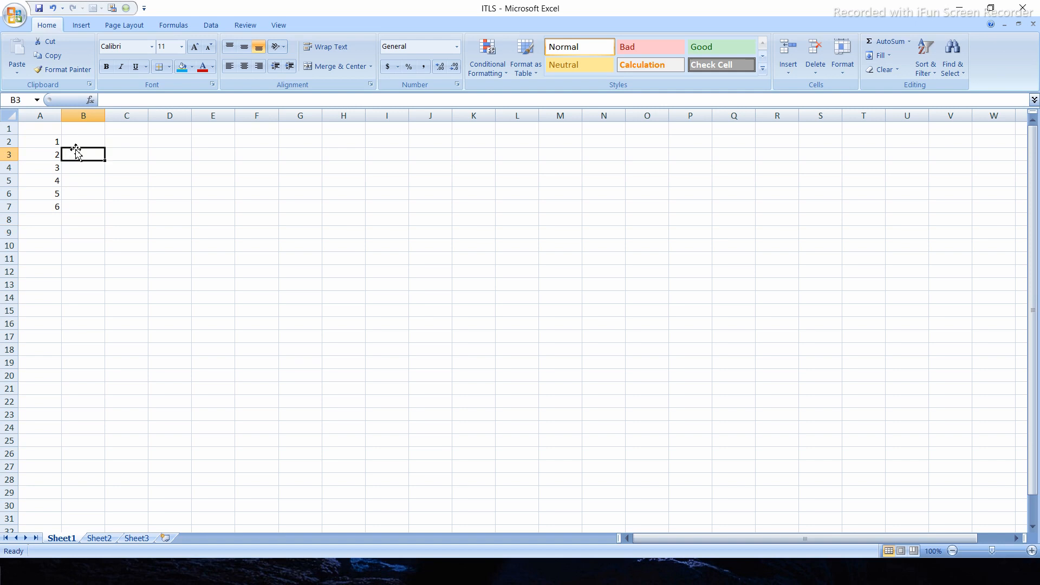
- Enter 53453, 545, 46554, 54, 265 and 546 down cells B2:B7
{"action": "left_click", "coordinate": [82, 145]}
{"action": "type", "text": "53453"}
{"action": "key", "text": "Return"}
{"action": "type", "text": "545"}
{"action": "key", "text": "Return"}
{"action": "type", "text": "46554"}
{"action": "key", "text": "Return"}
{"action": "type", "text": "54"}
{"action": "key", "text": "Return"}
{"action": "type", "text": "265"}
{"action": "key", "text": "Return"}
{"action": "type", "text": "546"}
{"action": "key", "text": "Return"}
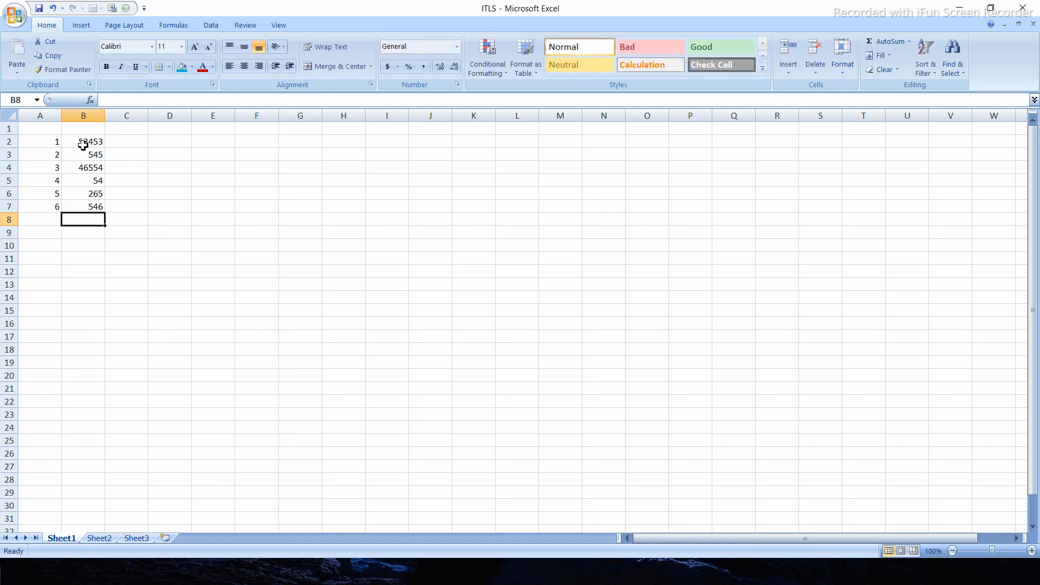
- Open Insert Function for cell D3 and review the descriptions of the most recently used functions, from AVERAGE to ABS
{"action": "left_click", "coordinate": [165, 156]}
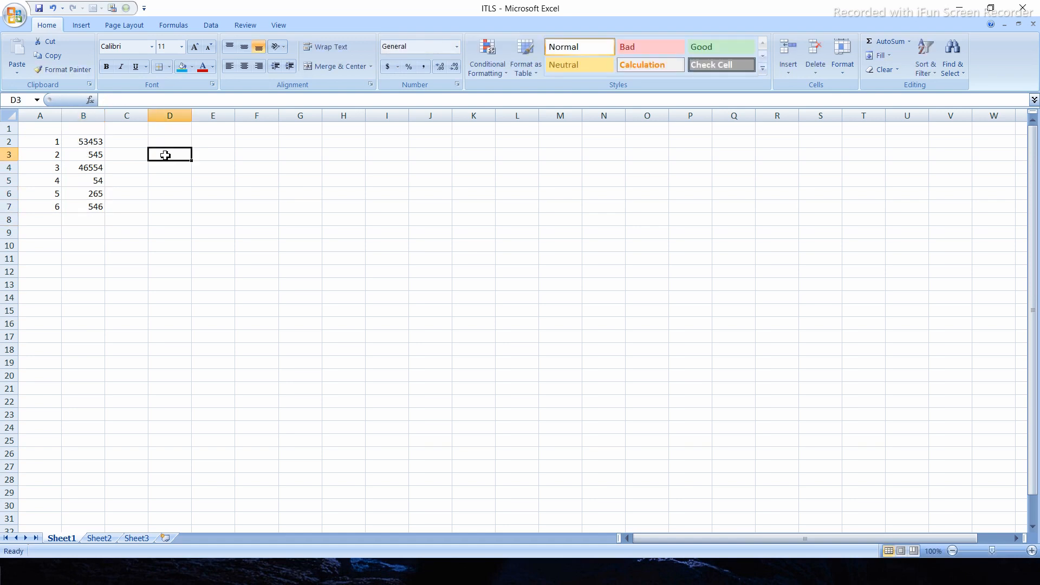
{"action": "left_click", "coordinate": [91, 101]}
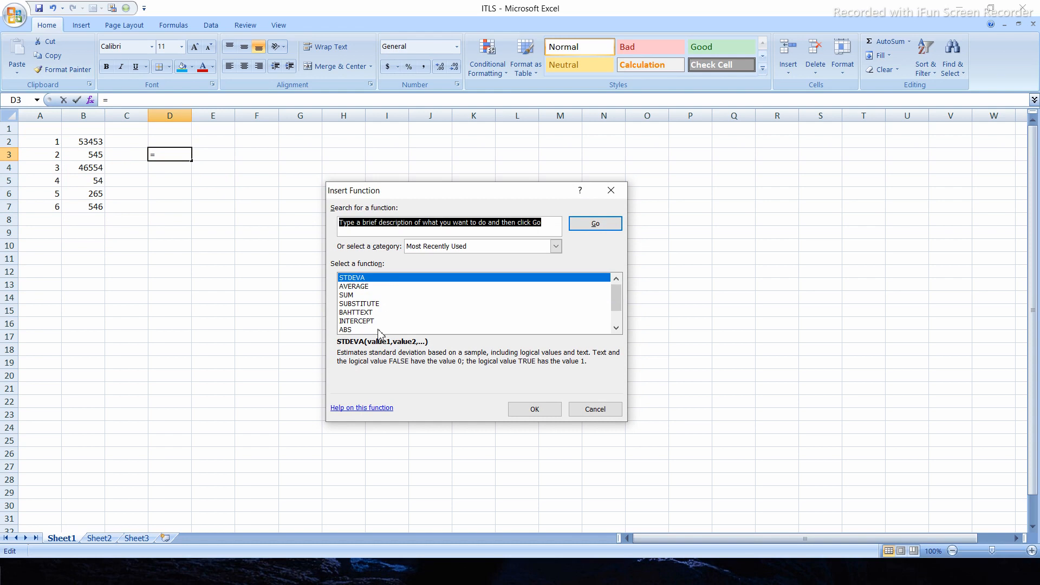
{"action": "left_click", "coordinate": [363, 286]}
{"action": "left_click", "coordinate": [350, 297]}
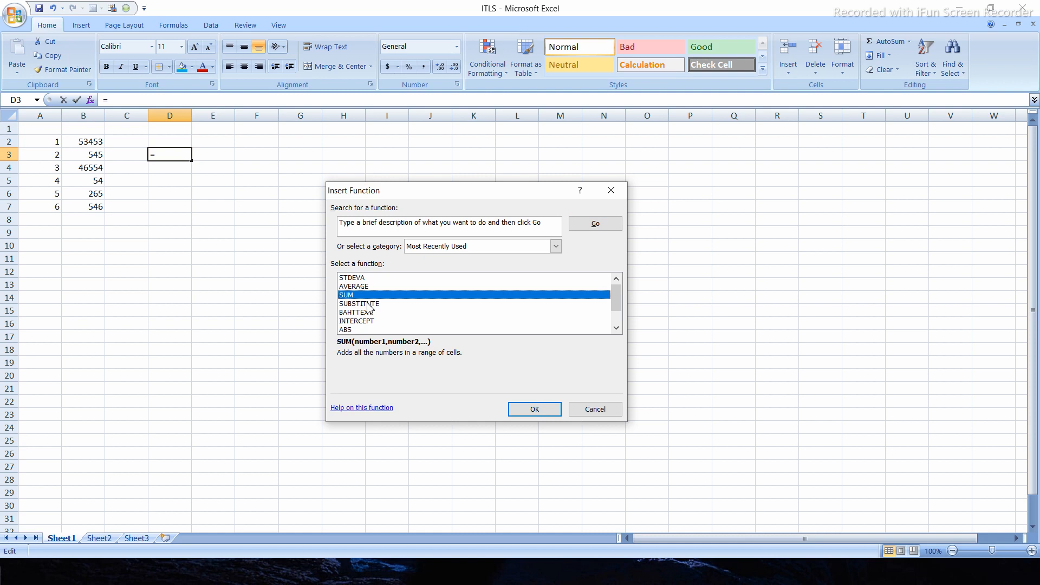
{"action": "left_click", "coordinate": [369, 305]}
{"action": "left_click", "coordinate": [368, 311]}
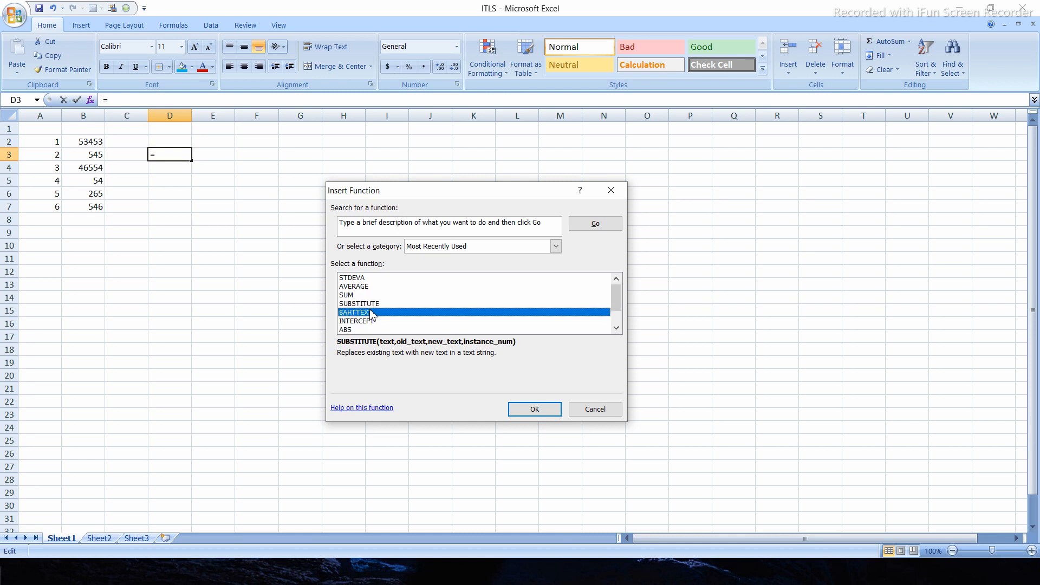
{"action": "left_click", "coordinate": [366, 322]}
{"action": "left_click", "coordinate": [347, 330]}
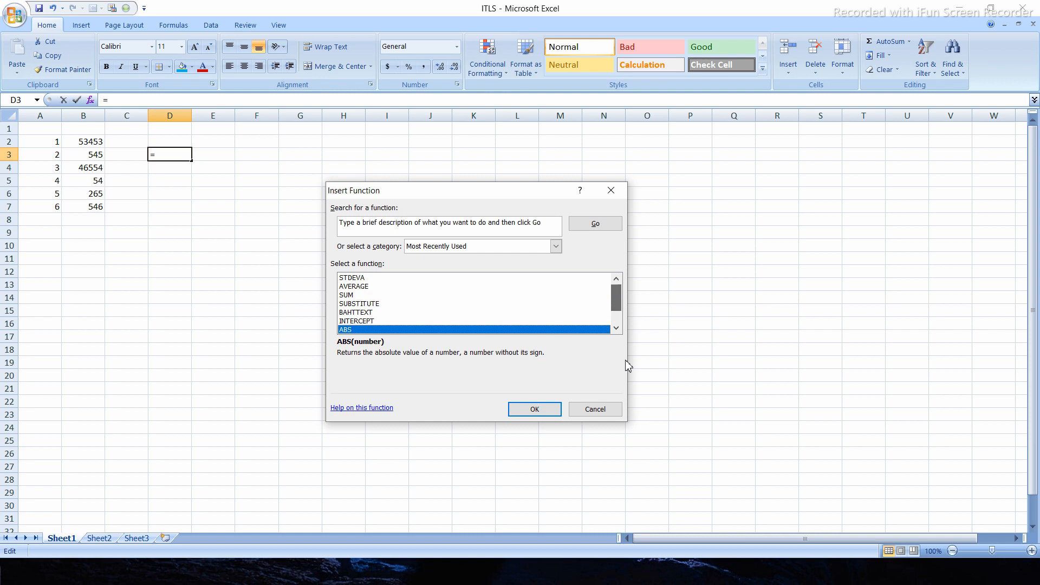
{"action": "scroll", "coordinate": [618, 308], "scroll_direction": "down", "scroll_amount": 1}
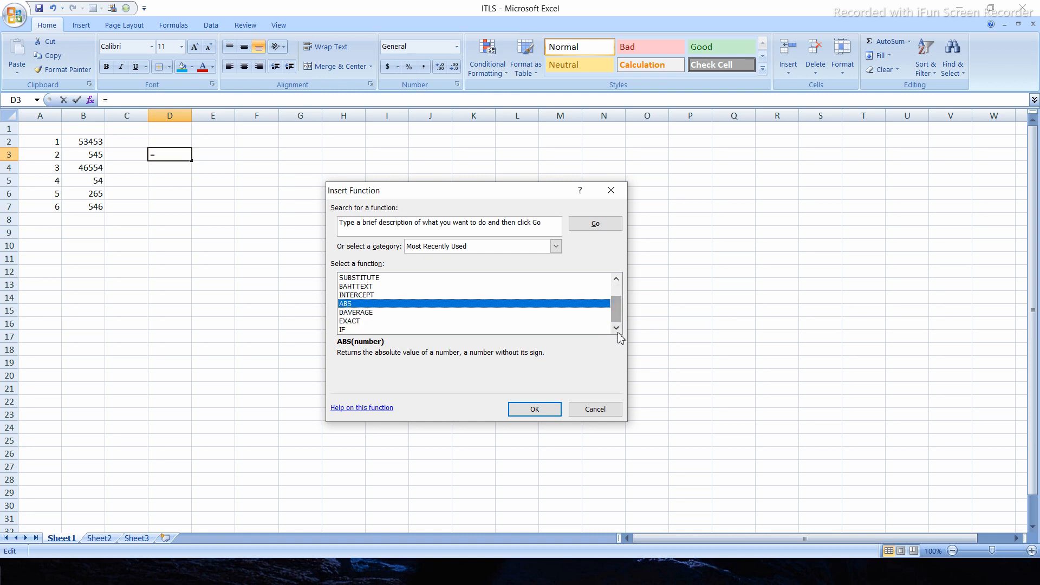
- Look through the function categories, list All functions, return to Most Recently Used and close Insert Function
{"action": "left_click", "coordinate": [556, 246]}
{"action": "scroll", "coordinate": [473, 347], "scroll_direction": "down", "scroll_amount": 1}
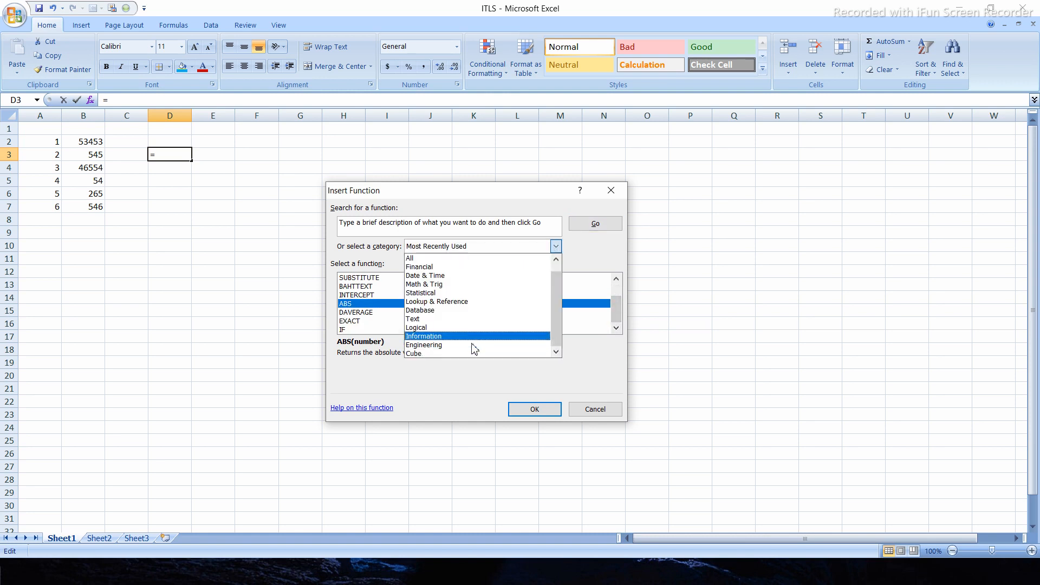
{"action": "scroll", "coordinate": [473, 346], "scroll_direction": "up", "scroll_amount": 1}
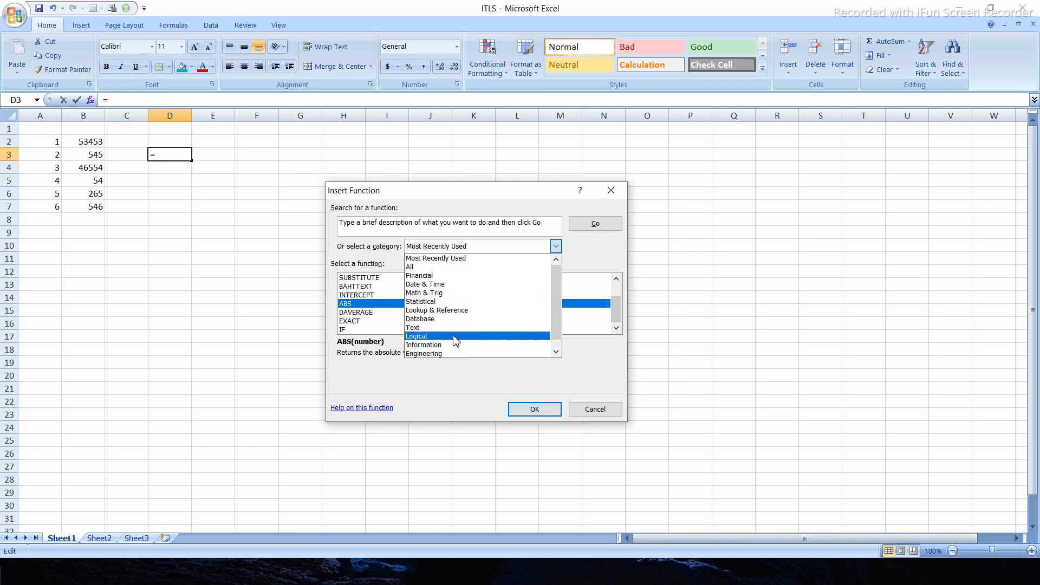
{"action": "left_click", "coordinate": [423, 266]}
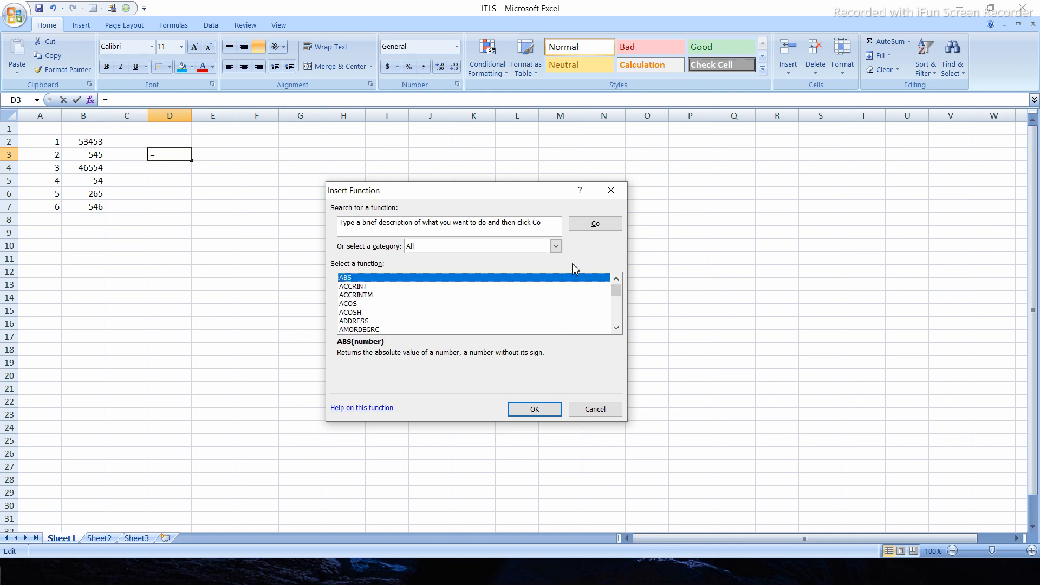
{"action": "left_click", "coordinate": [556, 247]}
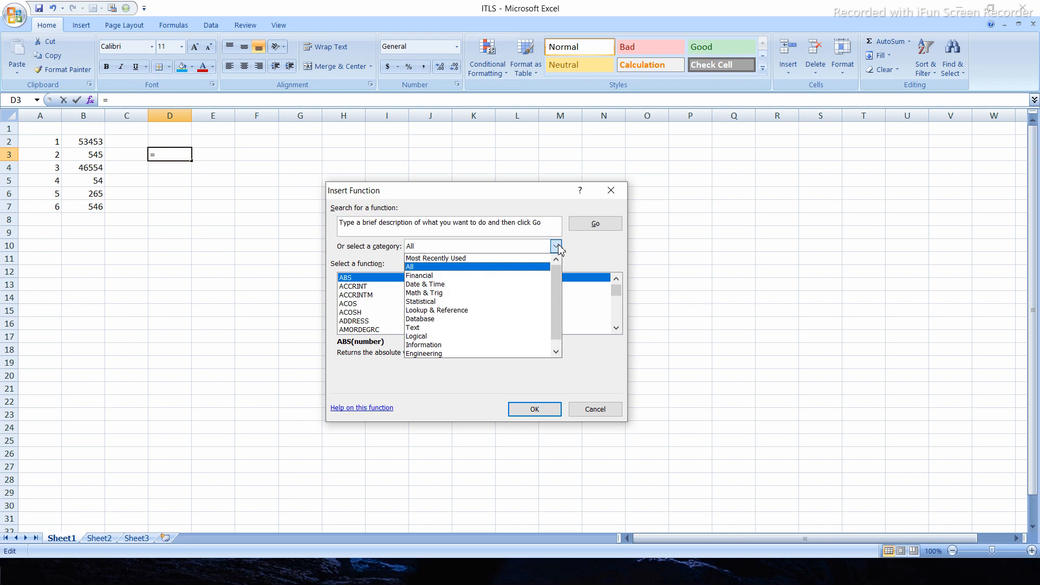
{"action": "left_click", "coordinate": [495, 259]}
{"action": "left_click", "coordinate": [612, 192]}
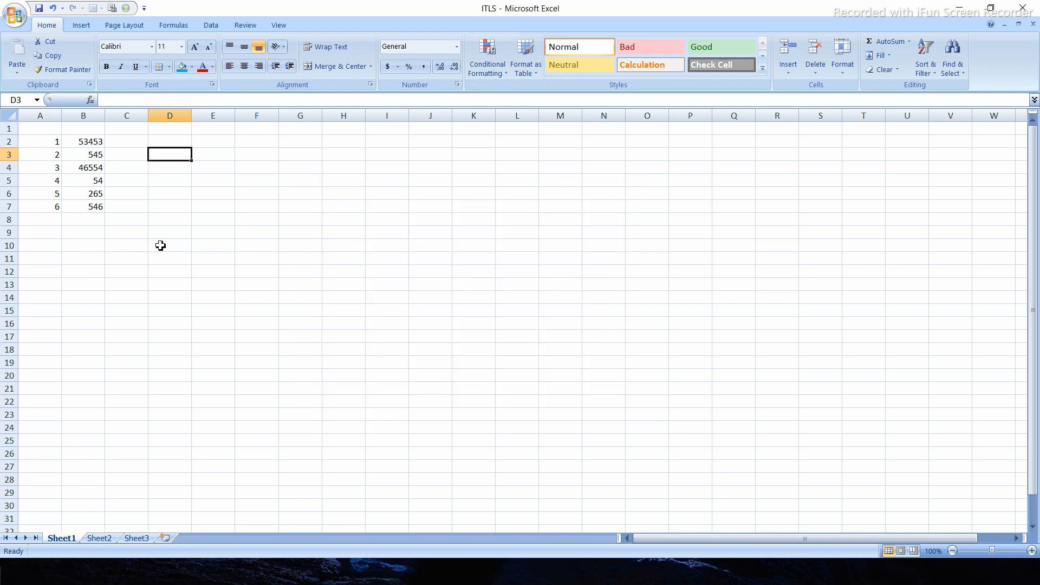
- Try to insert a SUM function over the range A2:A7 into cell A2
{"action": "left_click", "coordinate": [141, 270]}
{"action": "left_click_drag", "start_coordinate": [53, 142], "coordinate": [46, 206]}
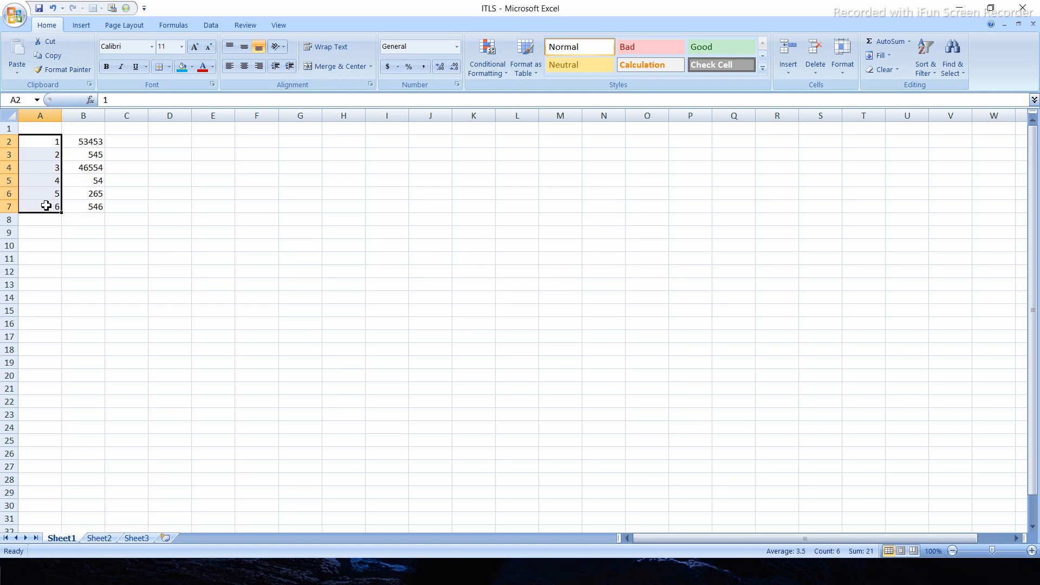
{"action": "left_click", "coordinate": [103, 243]}
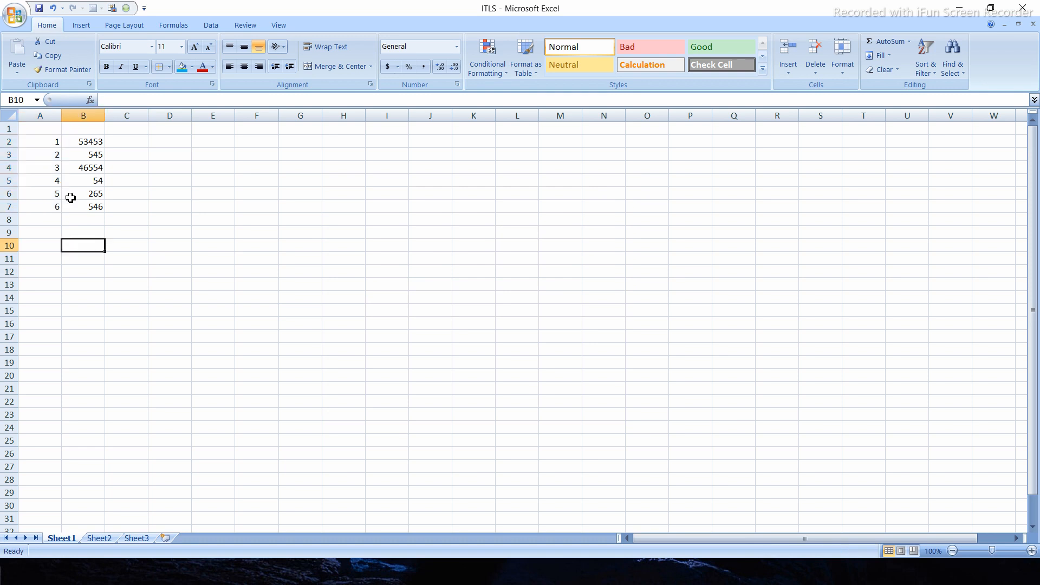
{"action": "left_click", "coordinate": [50, 143]}
{"action": "left_click_drag", "start_coordinate": [50, 151], "coordinate": [51, 205]}
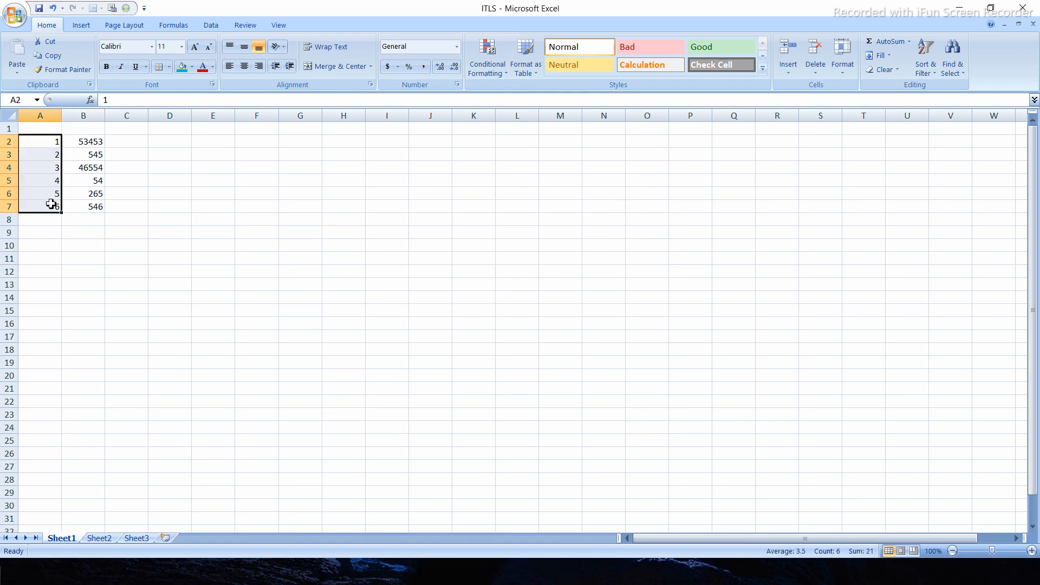
{"action": "left_click", "coordinate": [91, 100]}
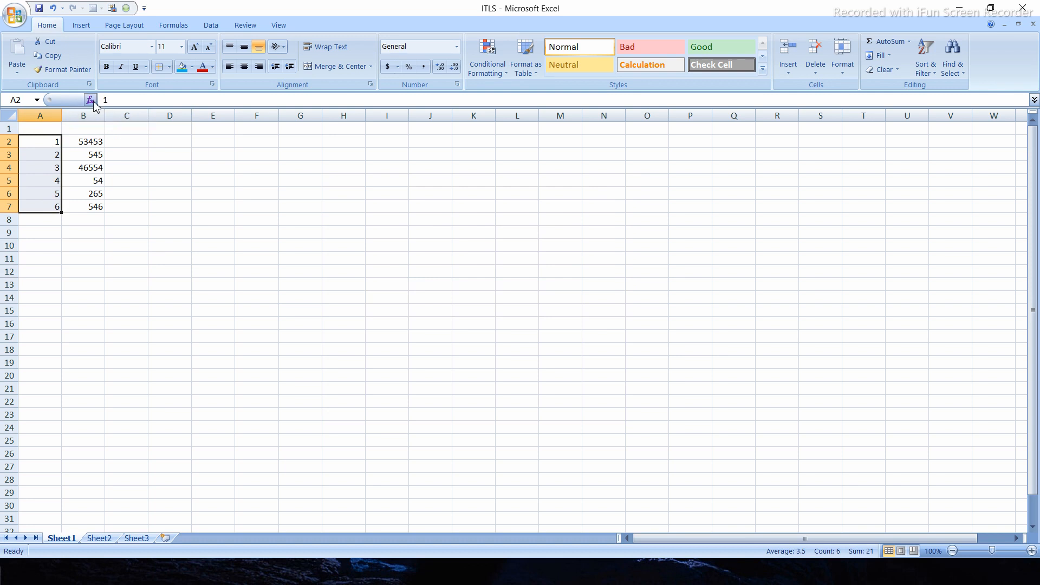
{"action": "mouse_move", "coordinate": [616, 305]}
{"action": "left_mouse_down"}
{"action": "mouse_move", "coordinate": [621, 323]}
{"action": "mouse_move", "coordinate": [617, 289]}
{"action": "mouse_move", "coordinate": [618, 303]}
{"action": "left_mouse_up"}
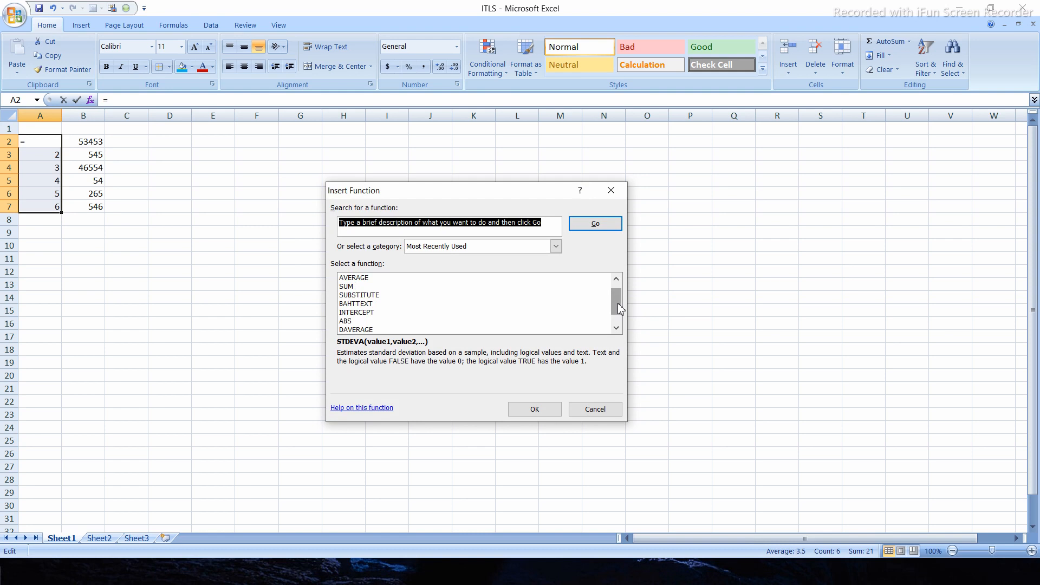
{"action": "left_click", "coordinate": [347, 287]}
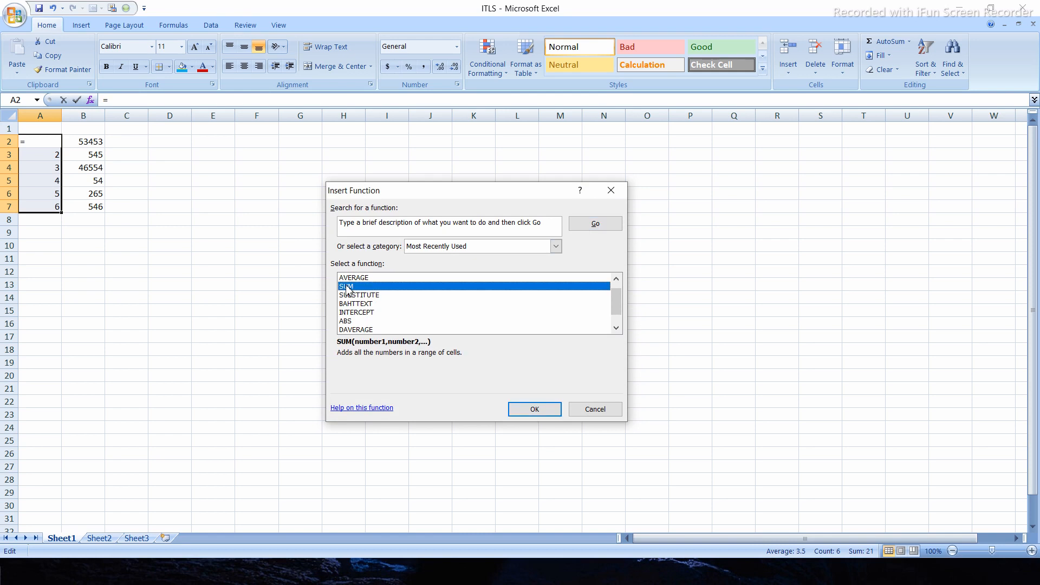
{"action": "left_click", "coordinate": [545, 408]}
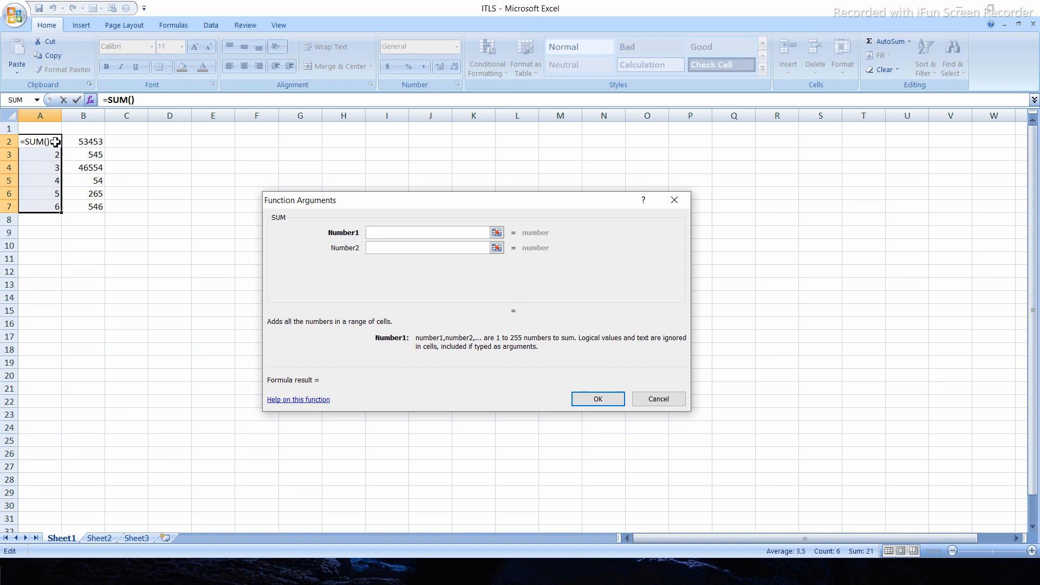
{"action": "left_click_drag", "start_coordinate": [56, 142], "coordinate": [52, 206]}
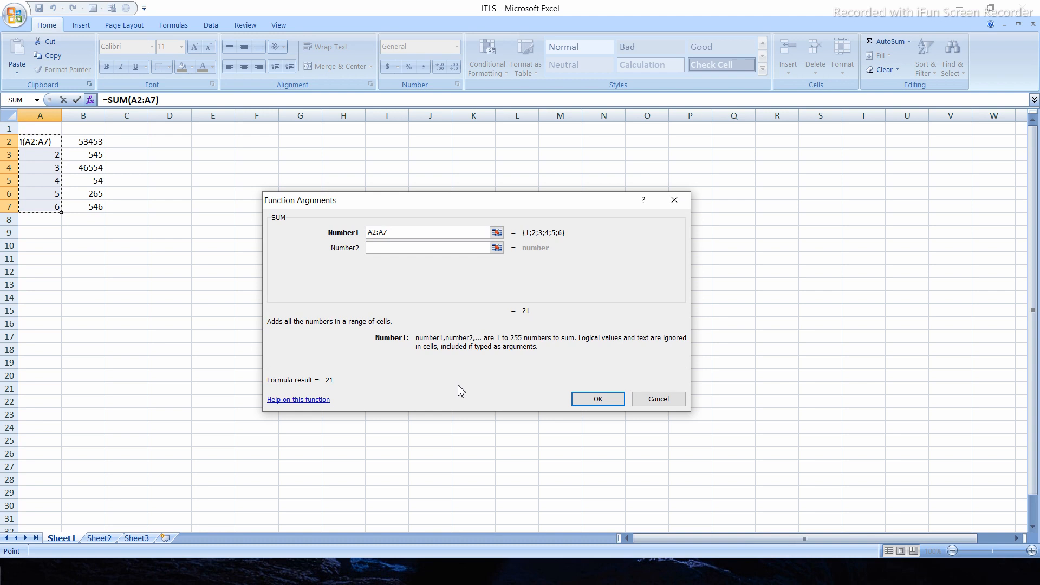
{"action": "left_click", "coordinate": [598, 399]}
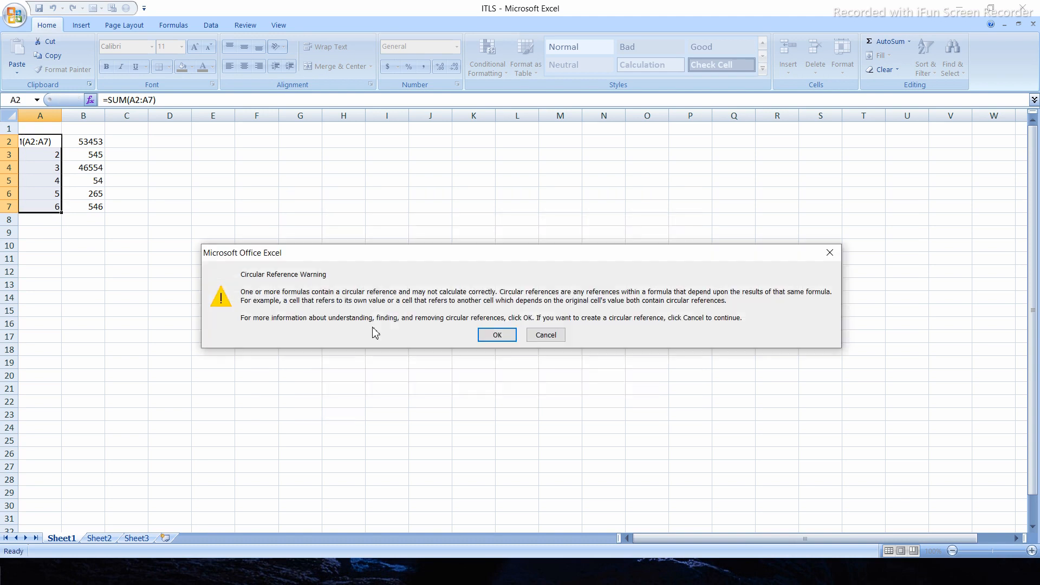
{"action": "left_click", "coordinate": [498, 335]}
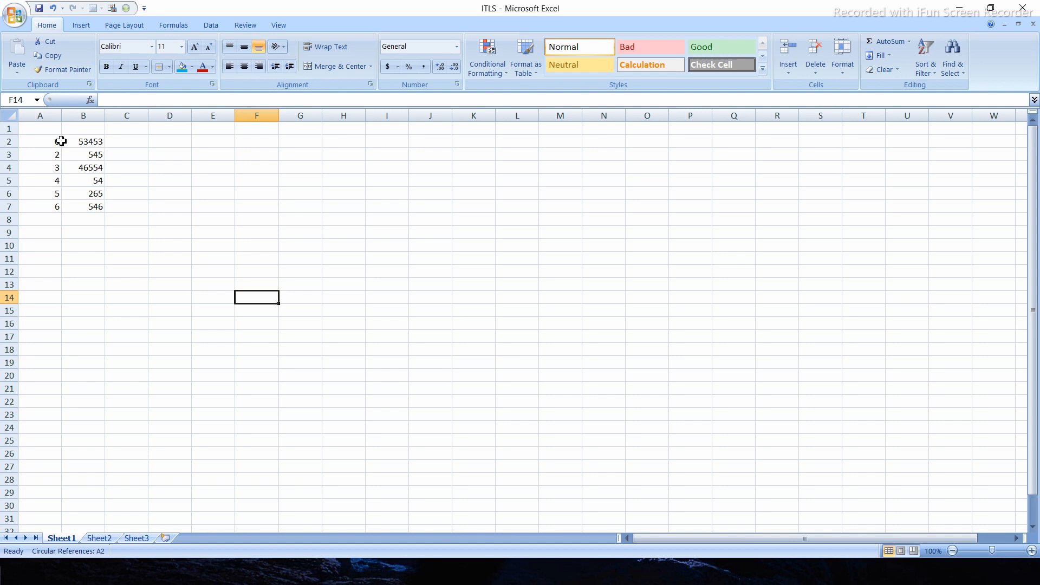
- Replace the SUM formula in cell A2 with the number 1
{"action": "left_click", "coordinate": [52, 141]}
{"action": "type", "text": "1"}
{"action": "left_click", "coordinate": [187, 338]}
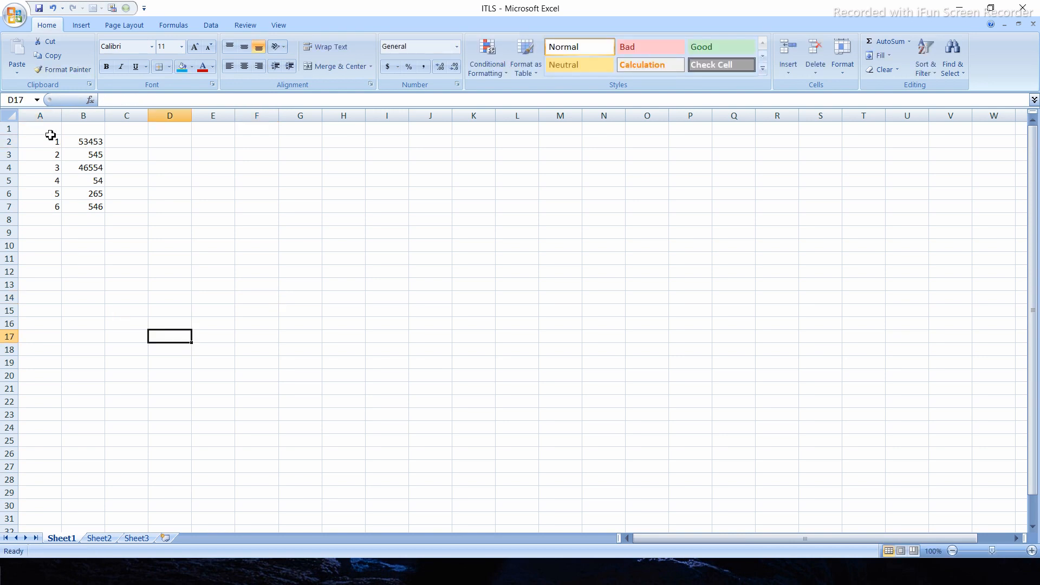
{"action": "left_click_drag", "start_coordinate": [50, 137], "coordinate": [51, 206]}
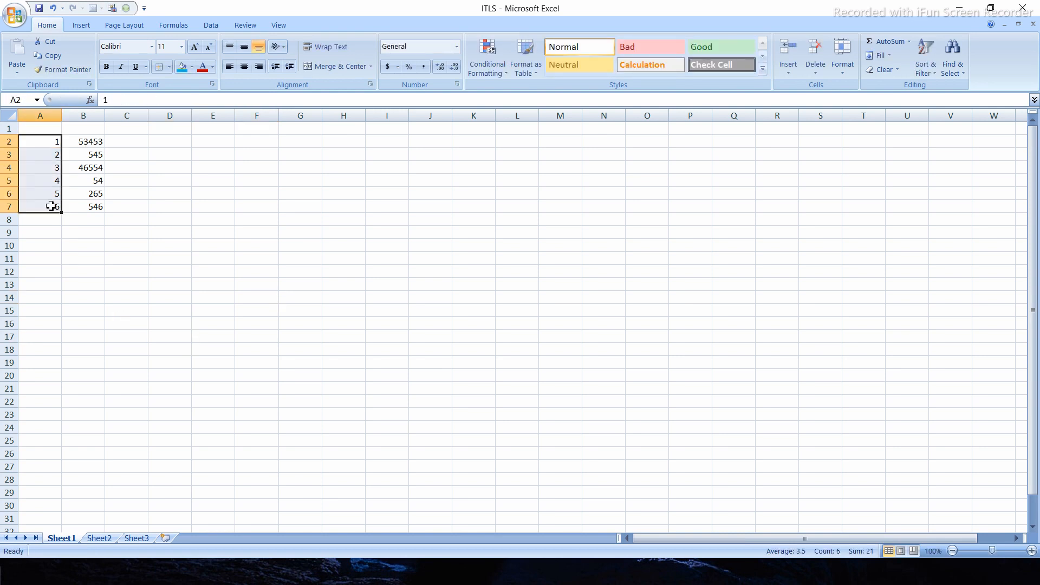
{"action": "left_click", "coordinate": [90, 247]}
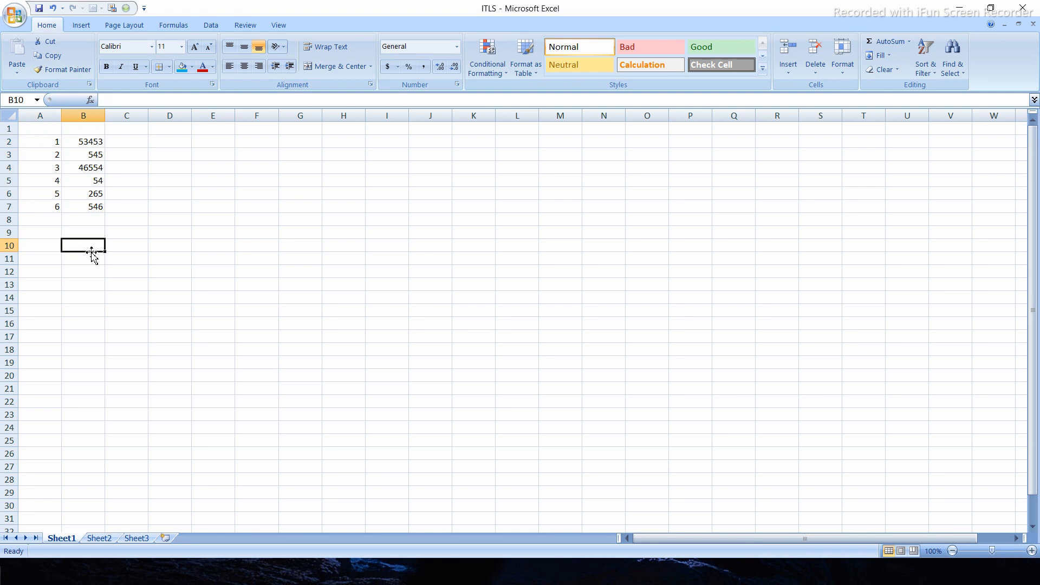
{"action": "left_click_drag", "start_coordinate": [51, 223], "coordinate": [50, 141]}
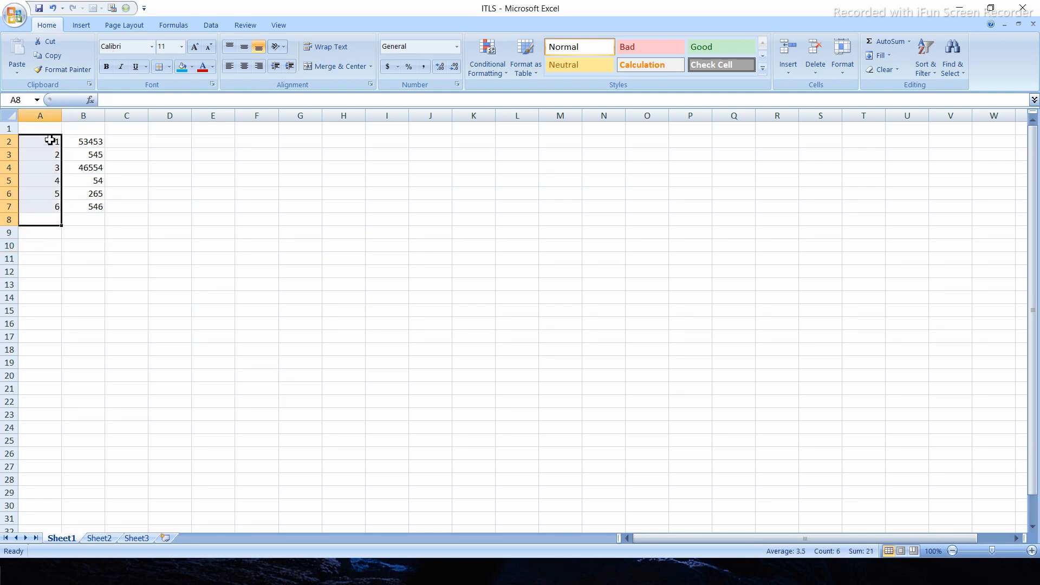
{"action": "key", "text": "F1"}
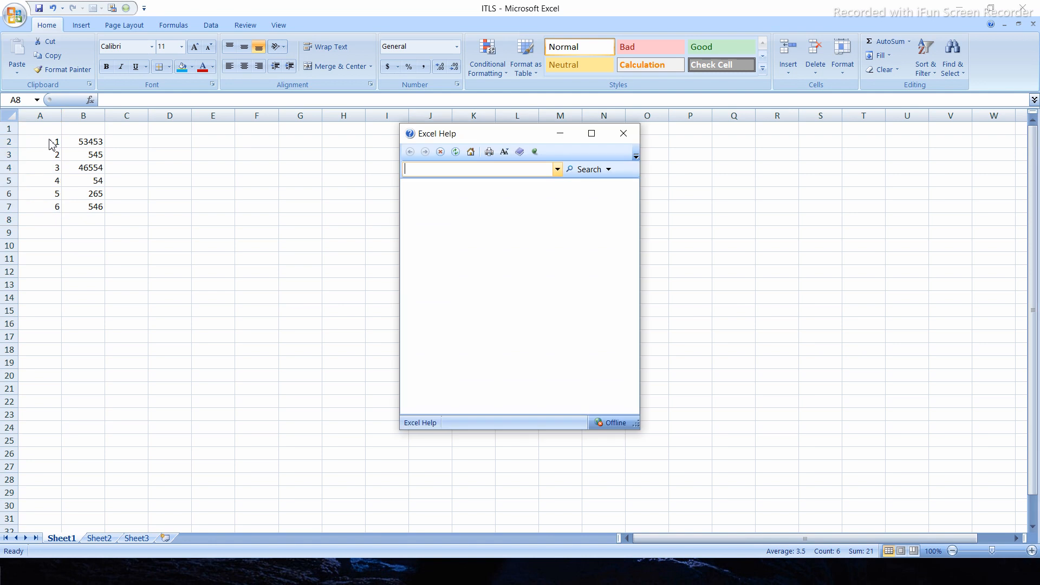
{"action": "left_click", "coordinate": [623, 134]}
{"action": "left_click", "coordinate": [83, 248]}
- Insert a SUM function over the range A2:A7 into cell A8 and check the resulting formula
{"action": "left_click_drag", "start_coordinate": [49, 221], "coordinate": [53, 145]}
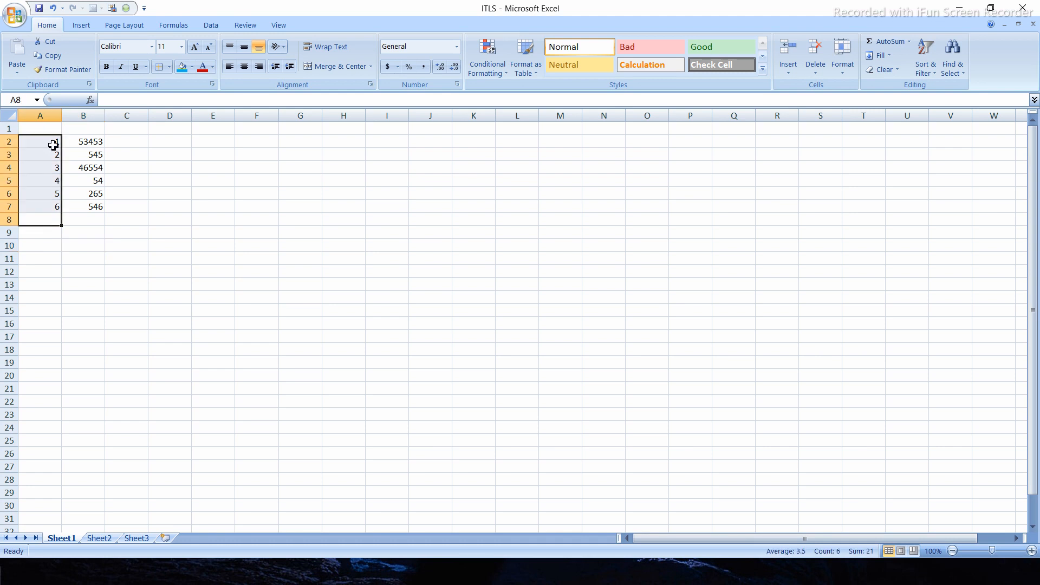
{"action": "left_click", "coordinate": [91, 100]}
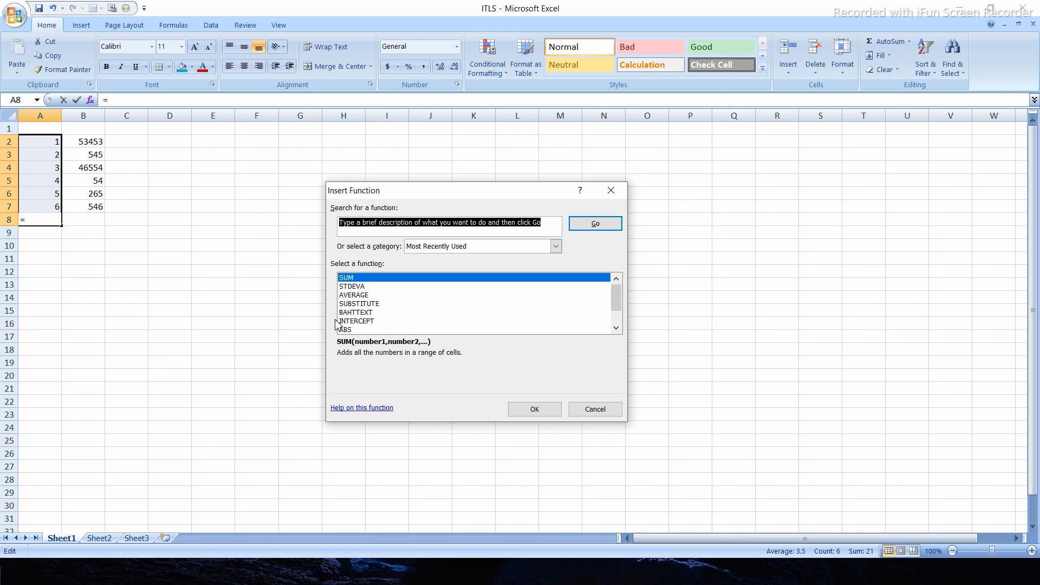
{"action": "left_click", "coordinate": [533, 412]}
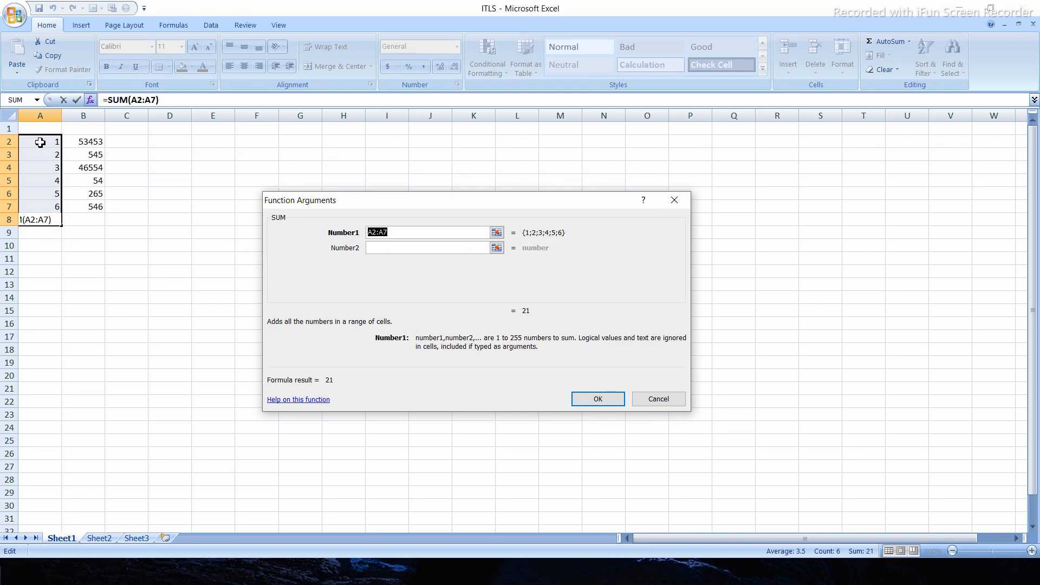
{"action": "left_click_drag", "start_coordinate": [49, 140], "coordinate": [56, 207]}
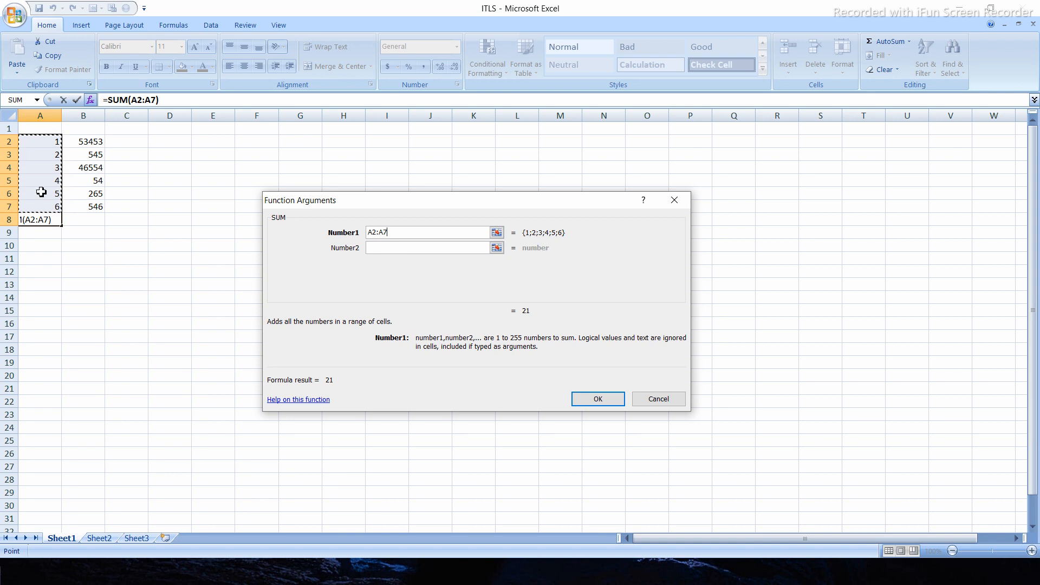
{"action": "left_click", "coordinate": [601, 401]}
{"action": "left_click", "coordinate": [89, 274]}
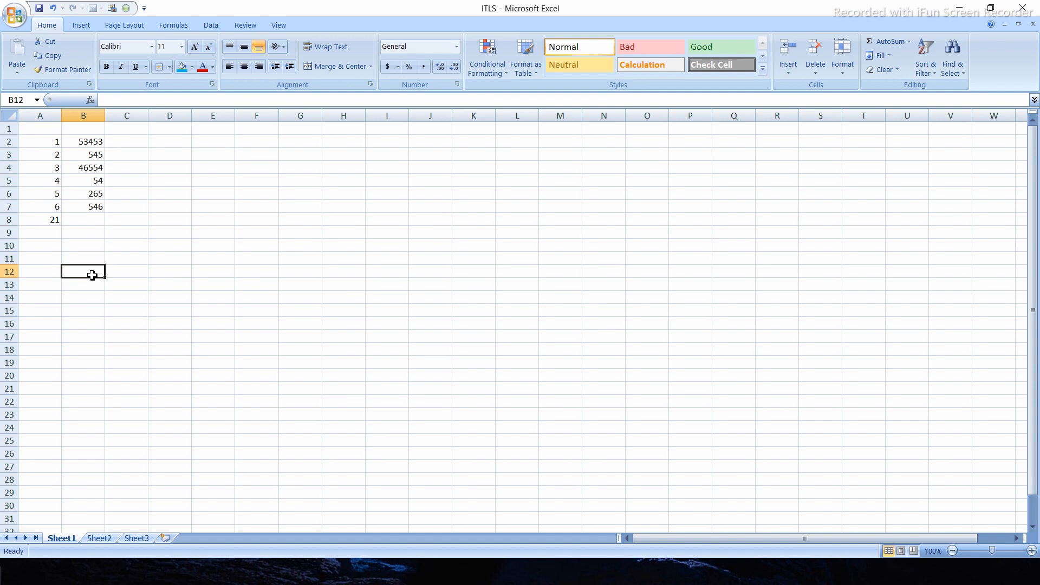
{"action": "left_click", "coordinate": [54, 222]}
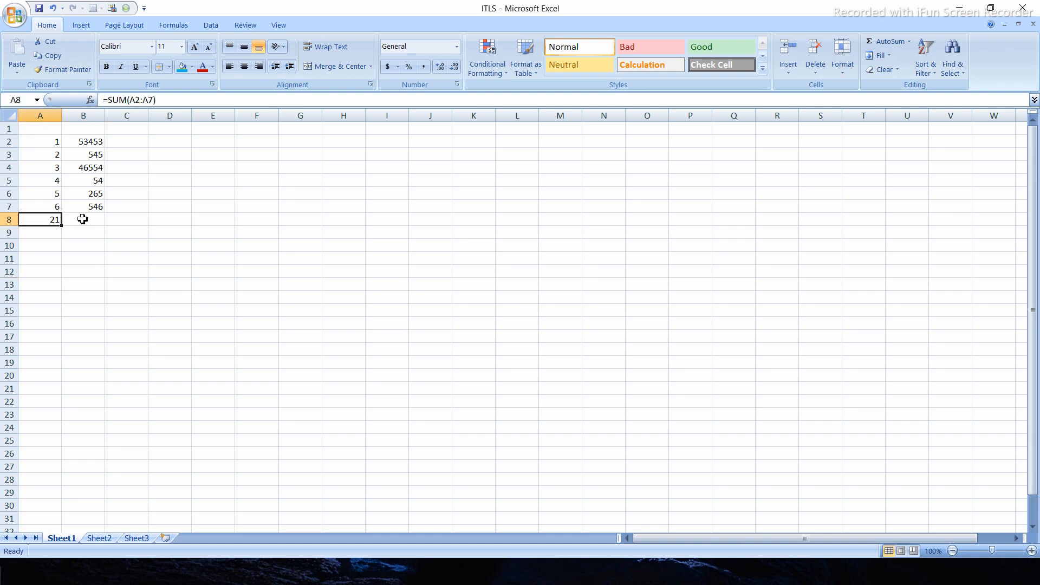
{"action": "left_click", "coordinate": [46, 215]}
- Insert an AVERAGE function over the range B2:B7 into cell B8, review the formula and undo it
{"action": "left_click_drag", "start_coordinate": [103, 218], "coordinate": [97, 143]}
{"action": "left_click", "coordinate": [90, 100]}
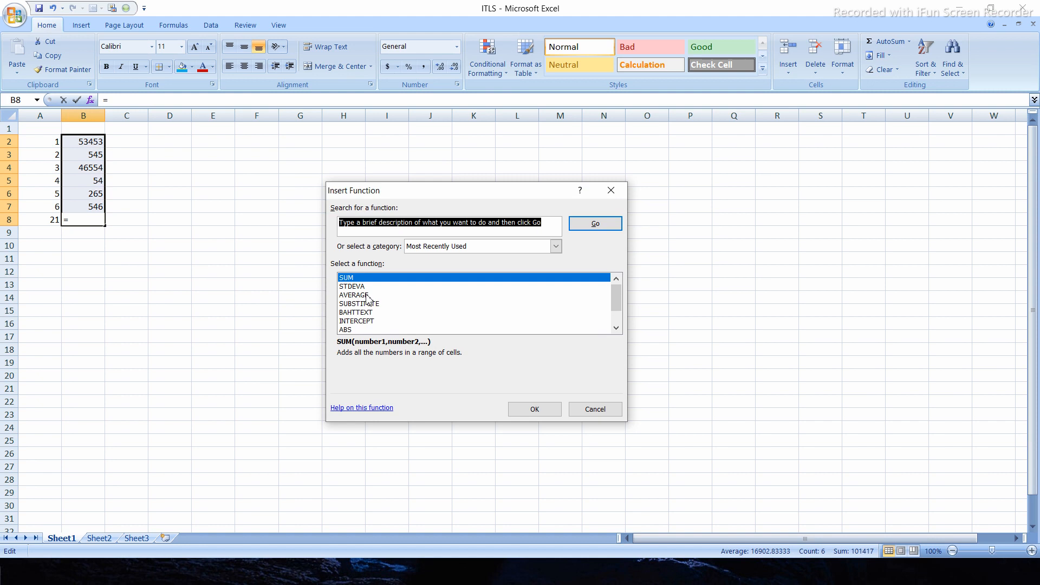
{"action": "left_click", "coordinate": [367, 295]}
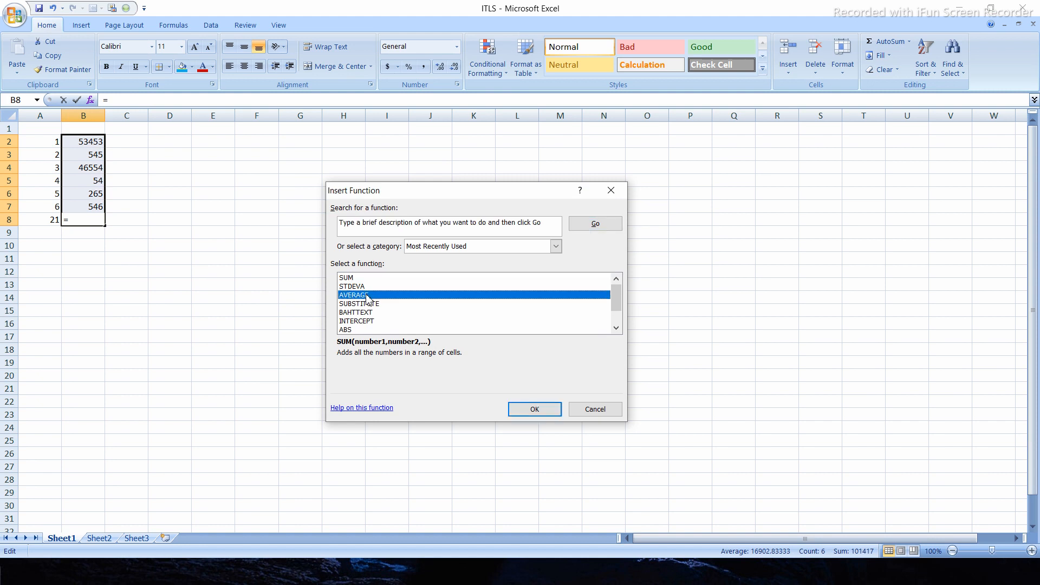
{"action": "left_click", "coordinate": [524, 411]}
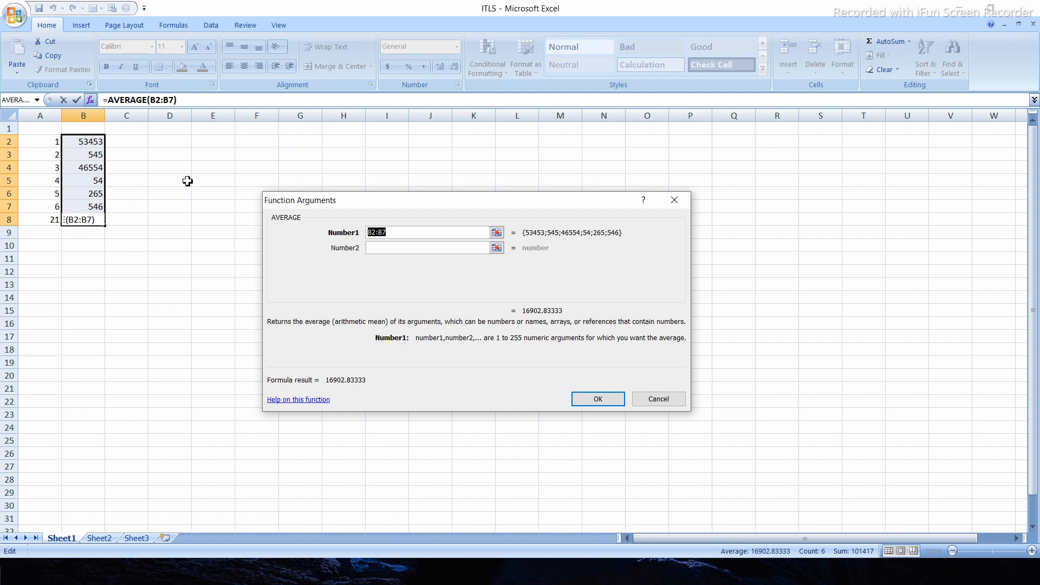
{"action": "left_click", "coordinate": [90, 142]}
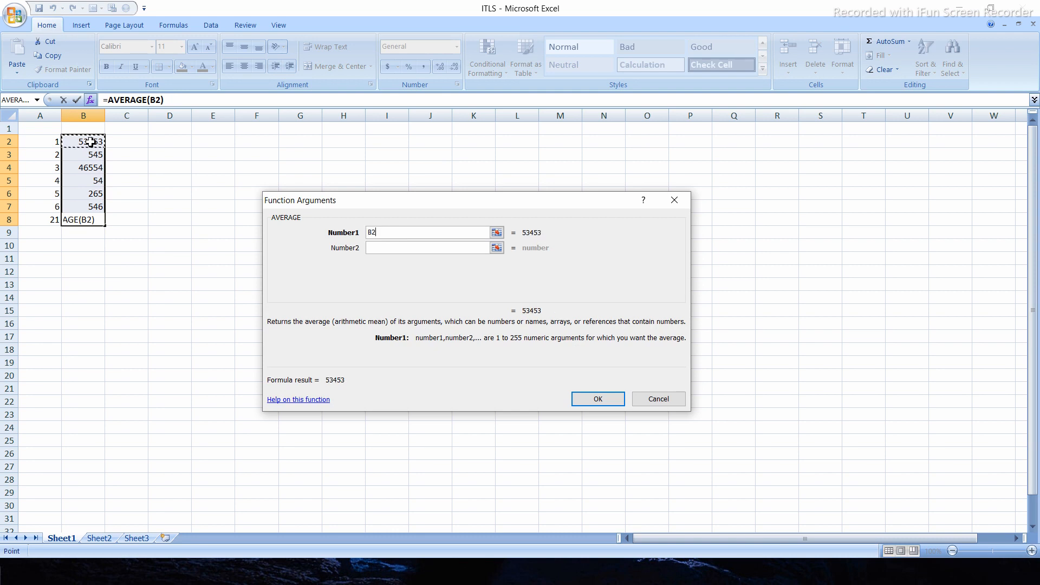
{"action": "left_click_drag", "start_coordinate": [95, 142], "coordinate": [100, 205]}
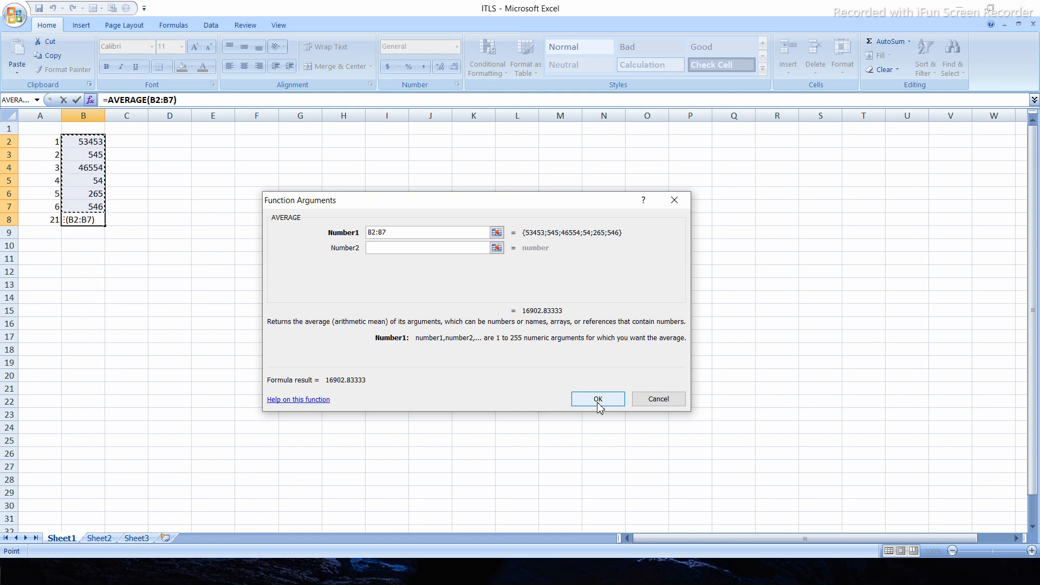
{"action": "left_click", "coordinate": [598, 399]}
{"action": "left_click", "coordinate": [115, 270]}
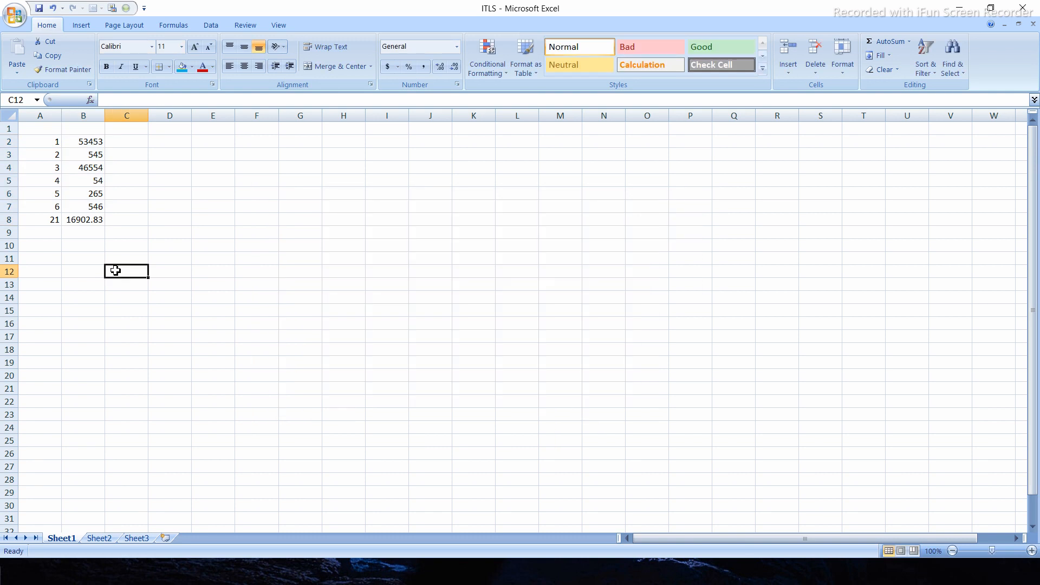
{"action": "left_click", "coordinate": [93, 222]}
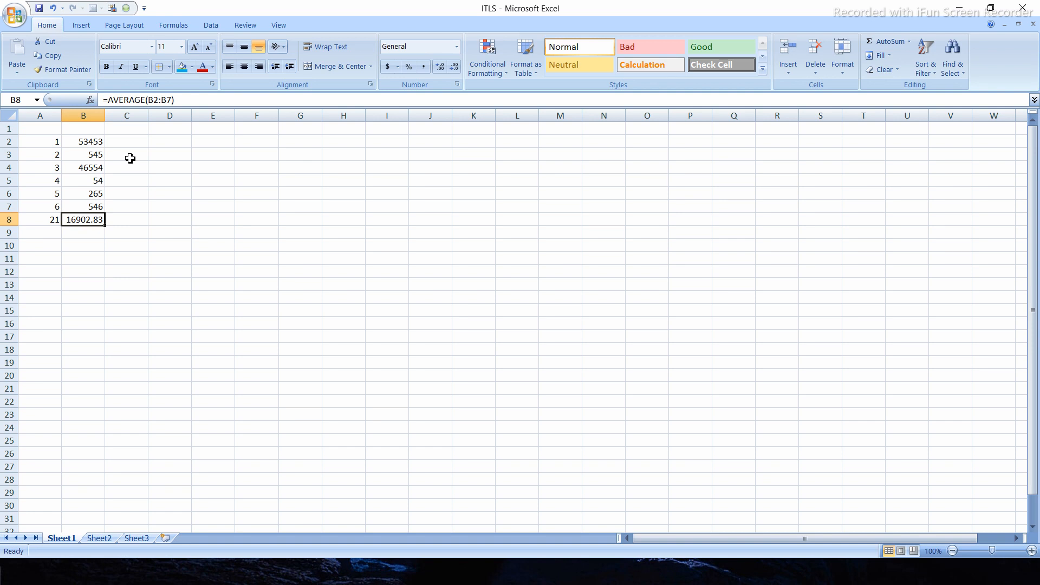
{"action": "left_click", "coordinate": [282, 184]}
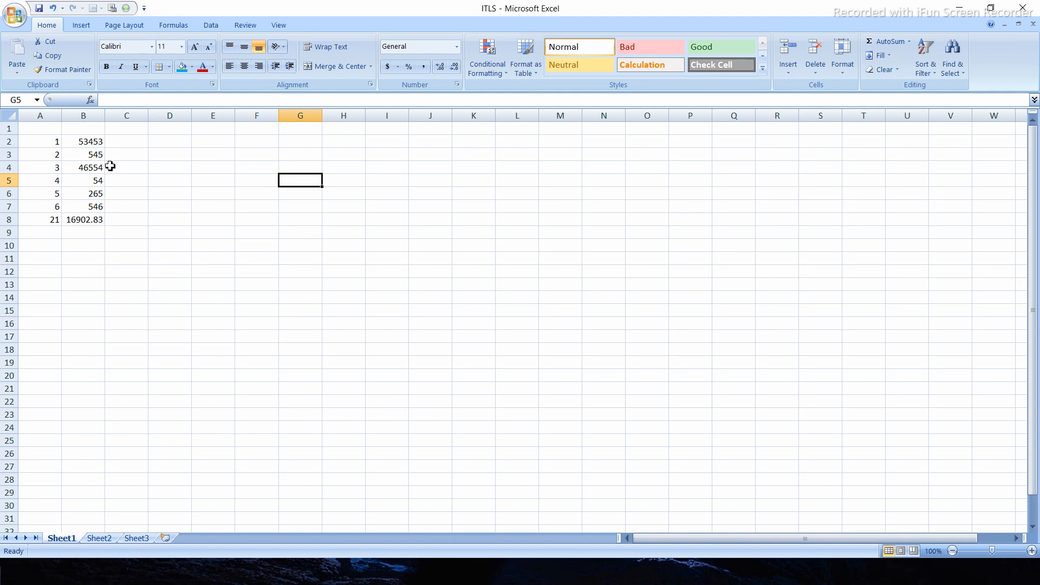
{"action": "key", "text": "ctrl+z"}
- Insert an ABS function with the range B2:B7 as its number into cell E7 and check the formula
{"action": "left_click", "coordinate": [203, 206]}
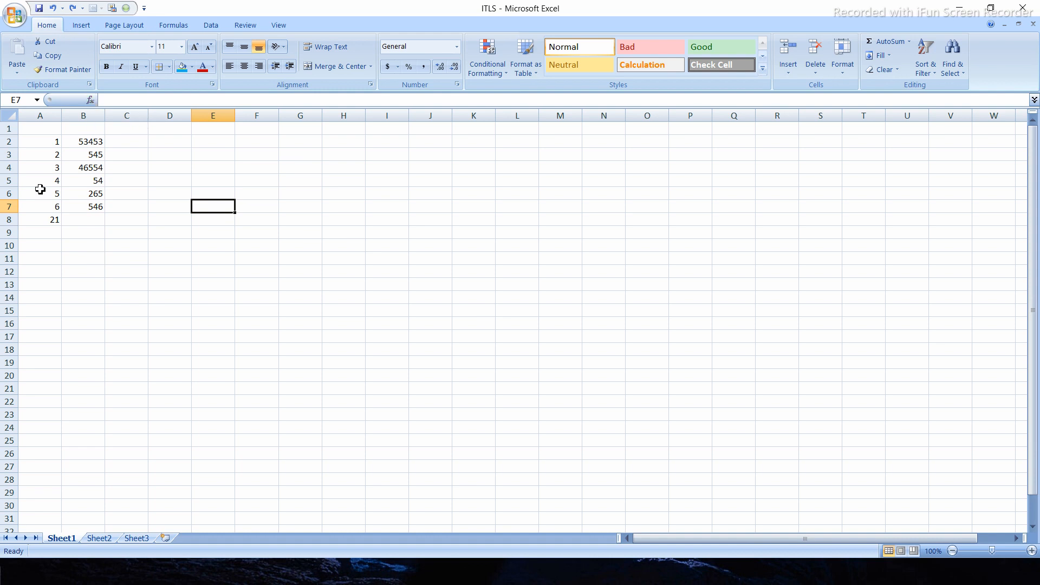
{"action": "left_click", "coordinate": [90, 101]}
{"action": "left_click", "coordinate": [472, 313]}
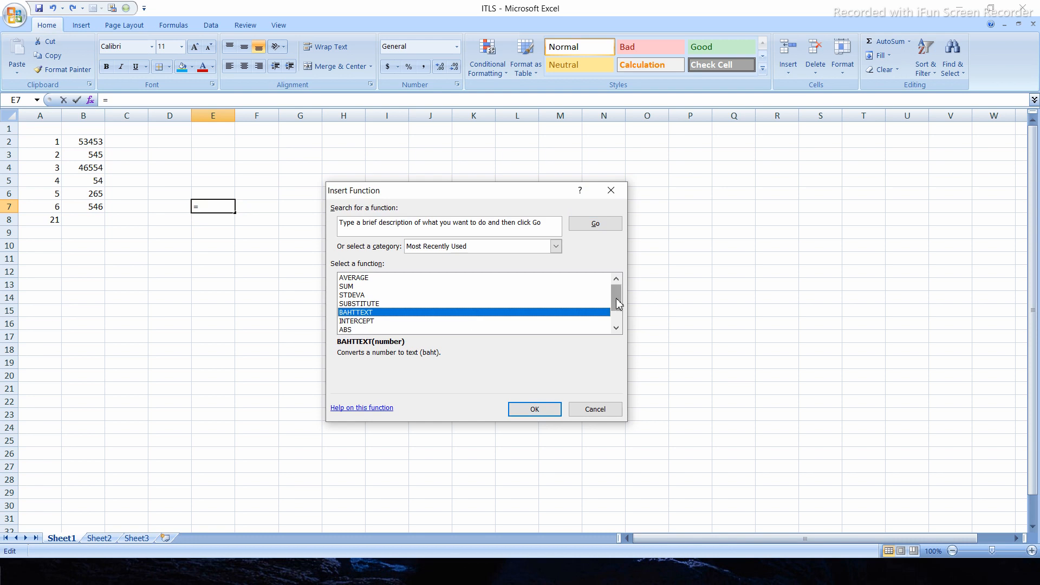
{"action": "scroll", "coordinate": [617, 304], "scroll_direction": "down", "scroll_amount": 1}
{"action": "left_click", "coordinate": [362, 305]}
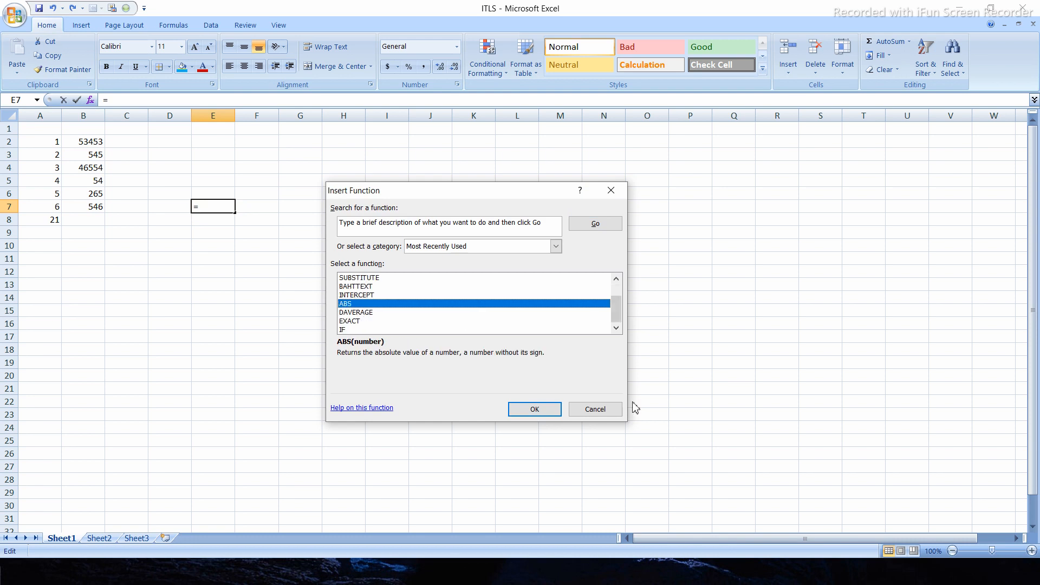
{"action": "left_click", "coordinate": [546, 409]}
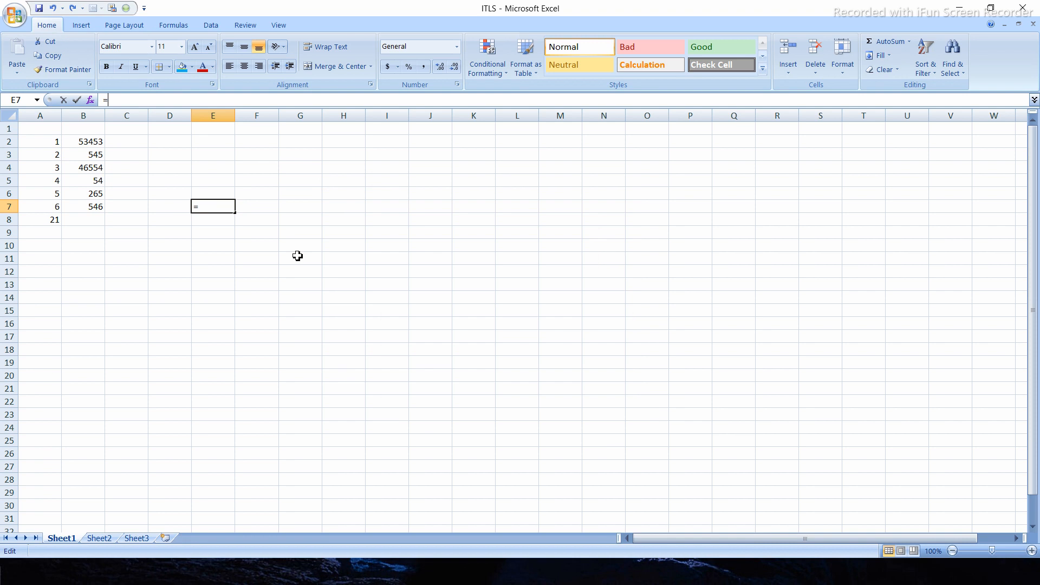
{"action": "left_click_drag", "start_coordinate": [84, 141], "coordinate": [95, 206]}
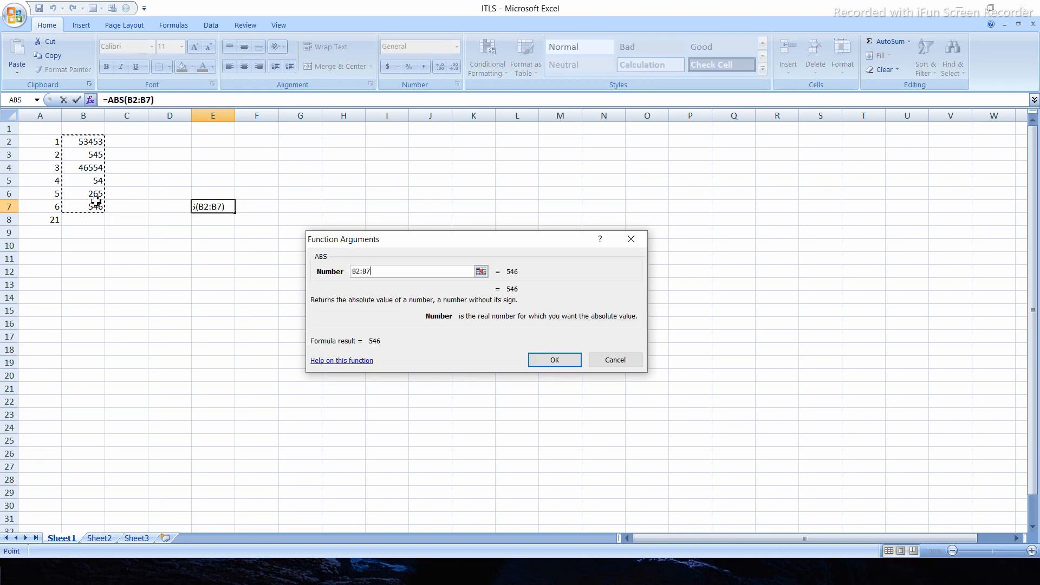
{"action": "left_click", "coordinate": [551, 360]}
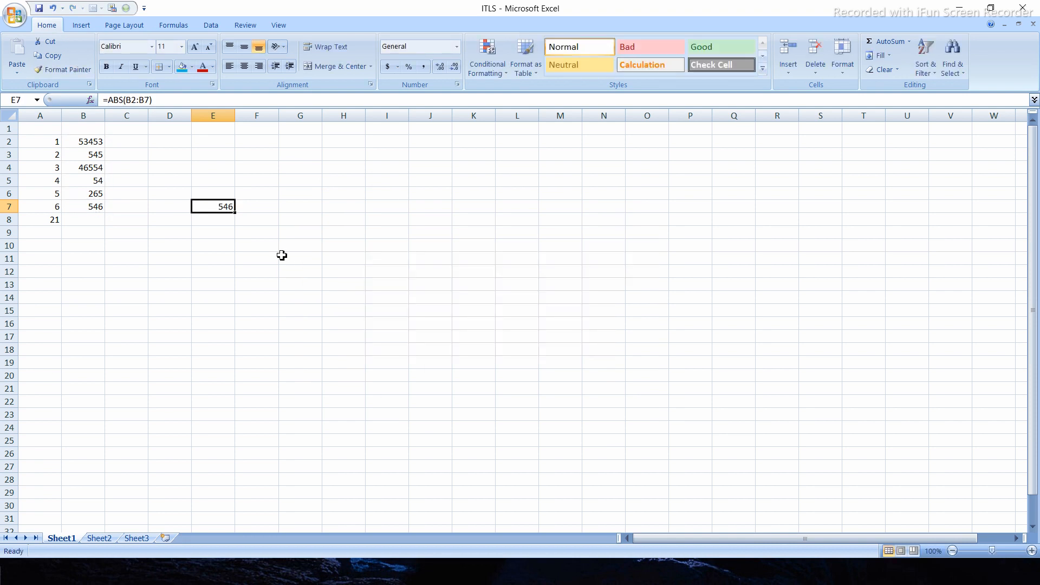
{"action": "left_click", "coordinate": [283, 257]}
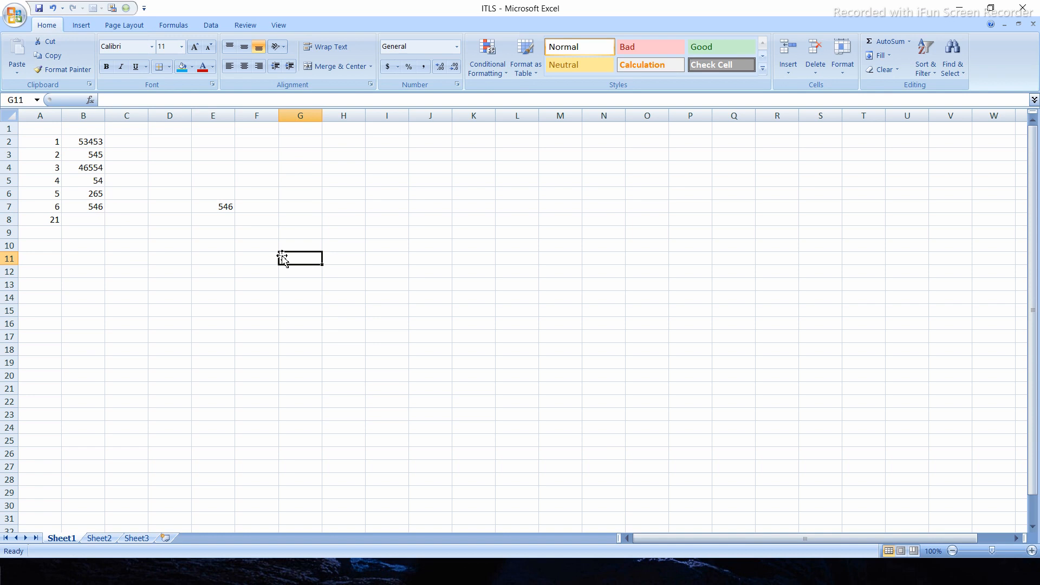
{"action": "left_click", "coordinate": [222, 207]}
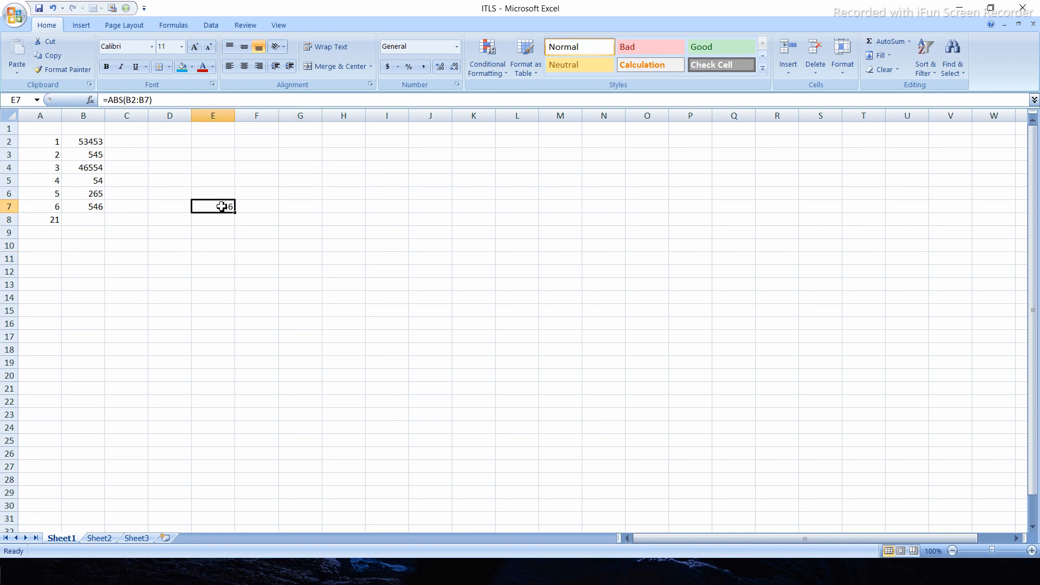